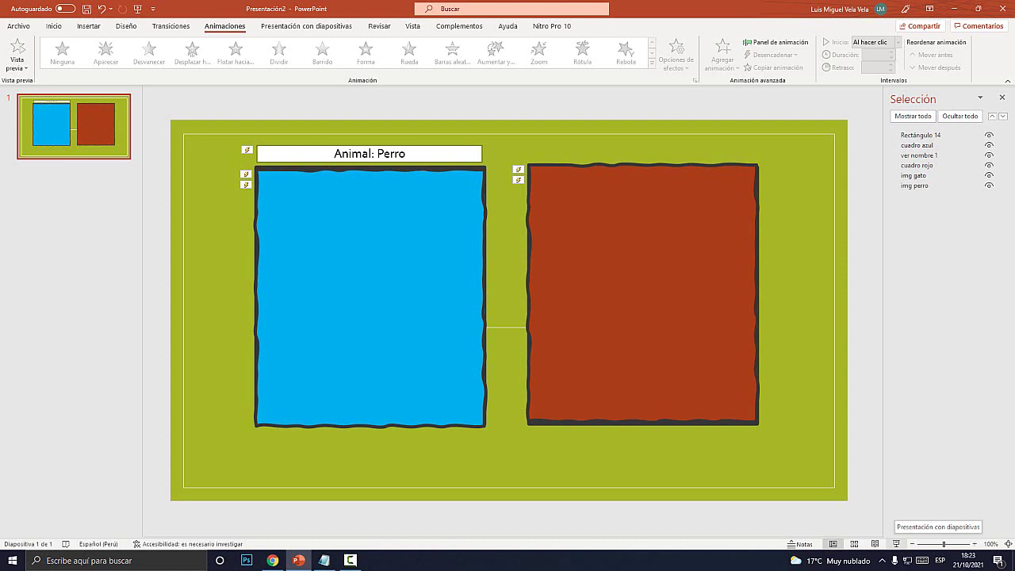
Start the slideshow from the current slide with the blue and red boxes
{"action": "left_click", "coordinate": [896, 544]}
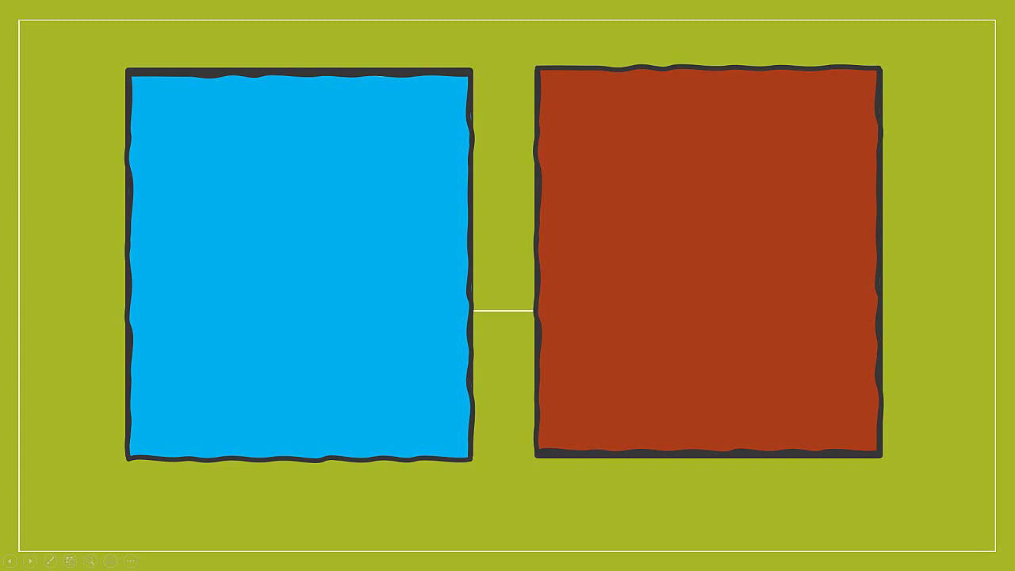
Test the triggers by revealing and re-covering the dog and cat photos behind their boxes
{"action": "key", "text": "space"}
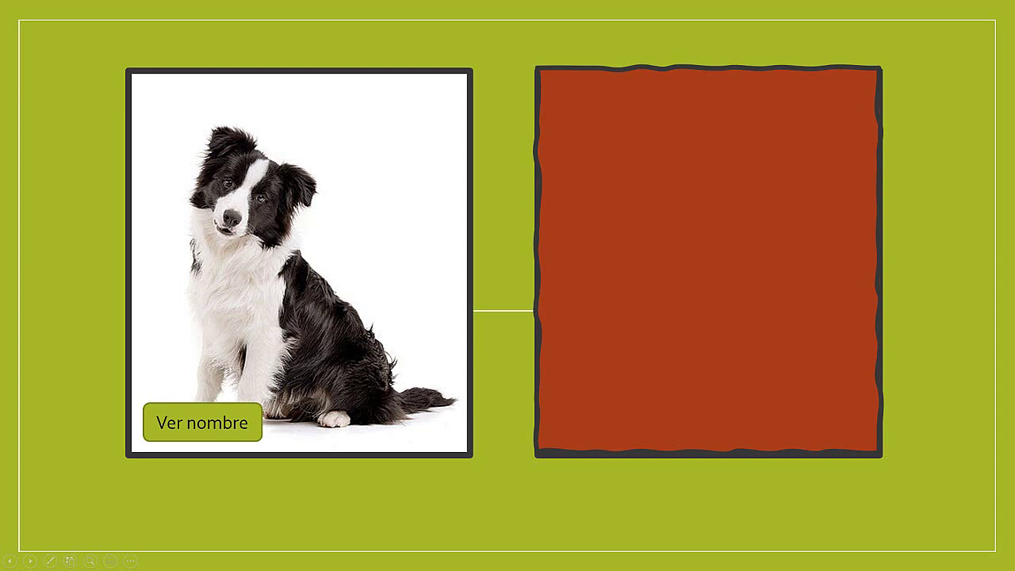
{"action": "key", "text": "space"}
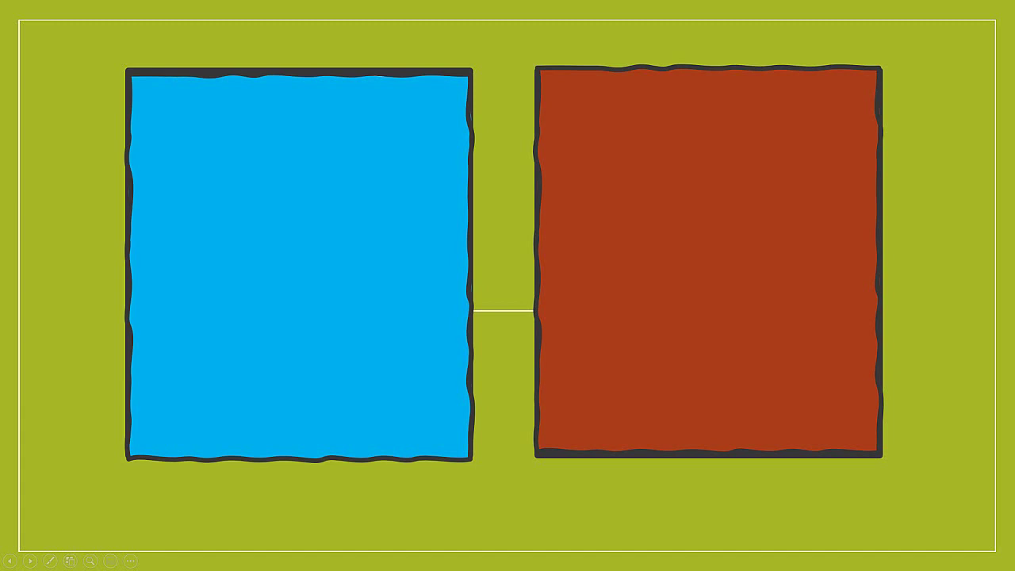
{"action": "key", "text": "Right"}
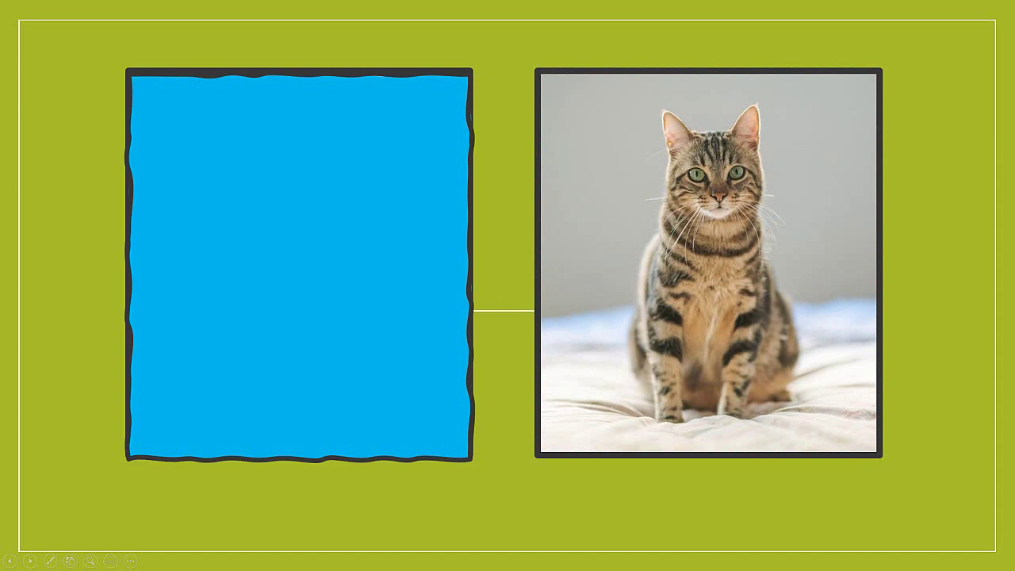
{"action": "key", "text": "Right"}
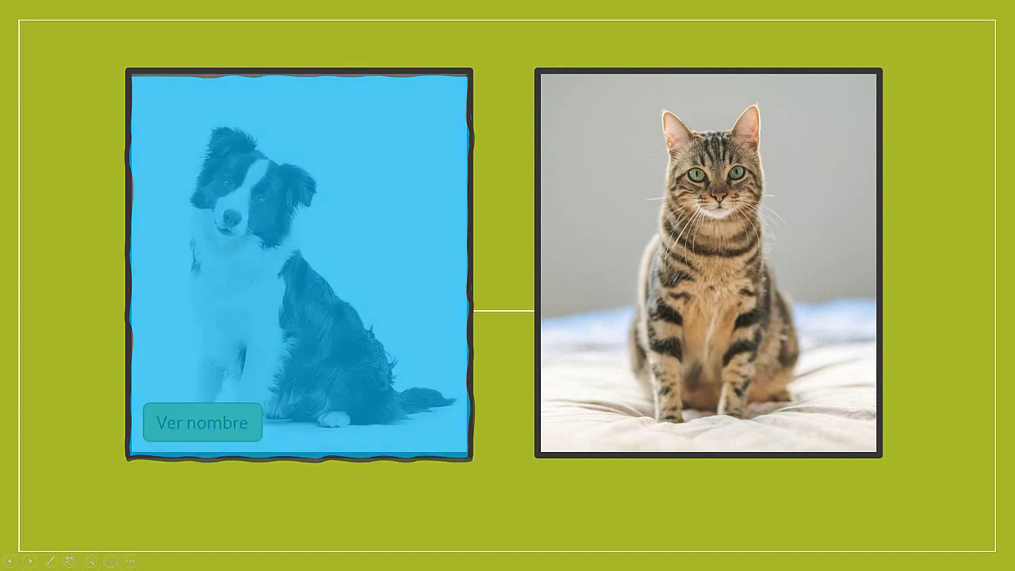
{"action": "key", "text": "Right"}
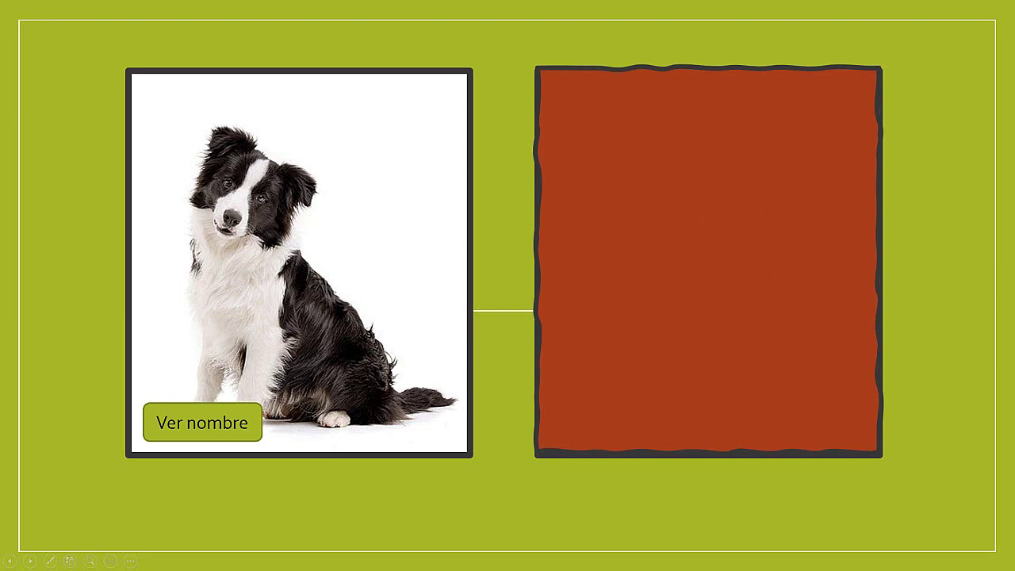
{"action": "key", "text": "Right"}
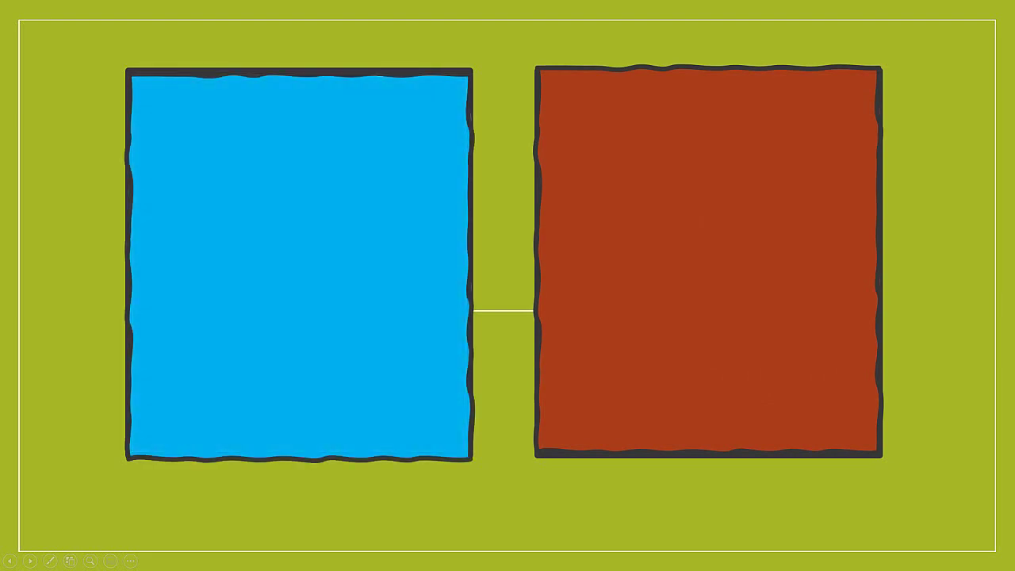
Reveal the dog with its Animal: Perro label and the cat, then exit the slideshow
{"action": "key", "text": "Right"}
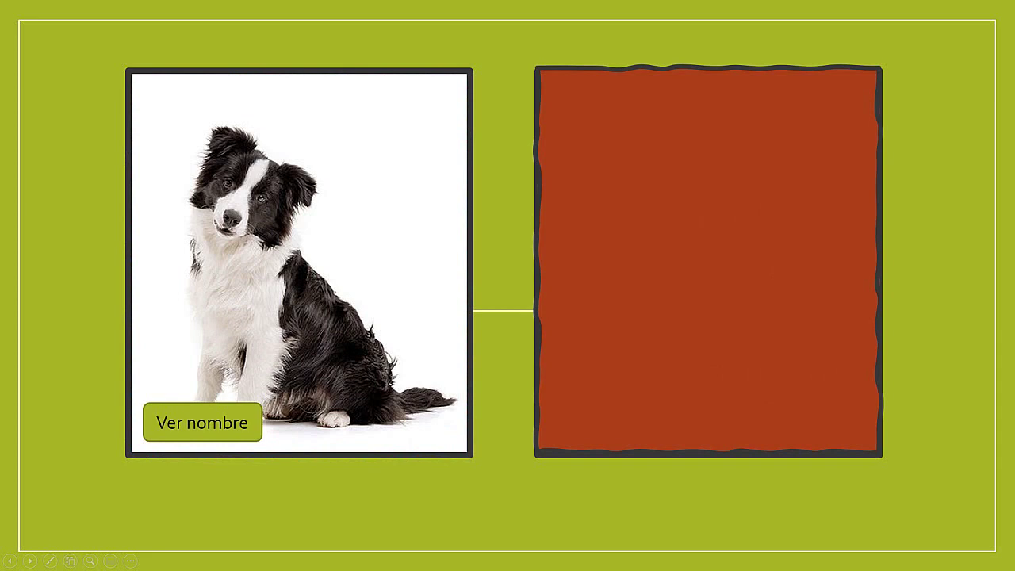
{"action": "key", "text": "Right"}
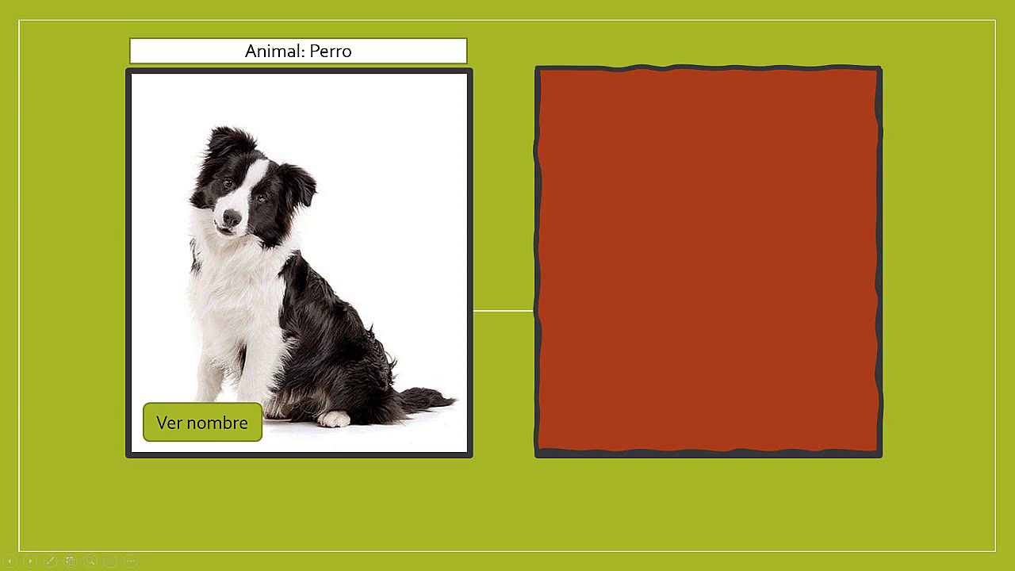
{"action": "key", "text": "Right"}
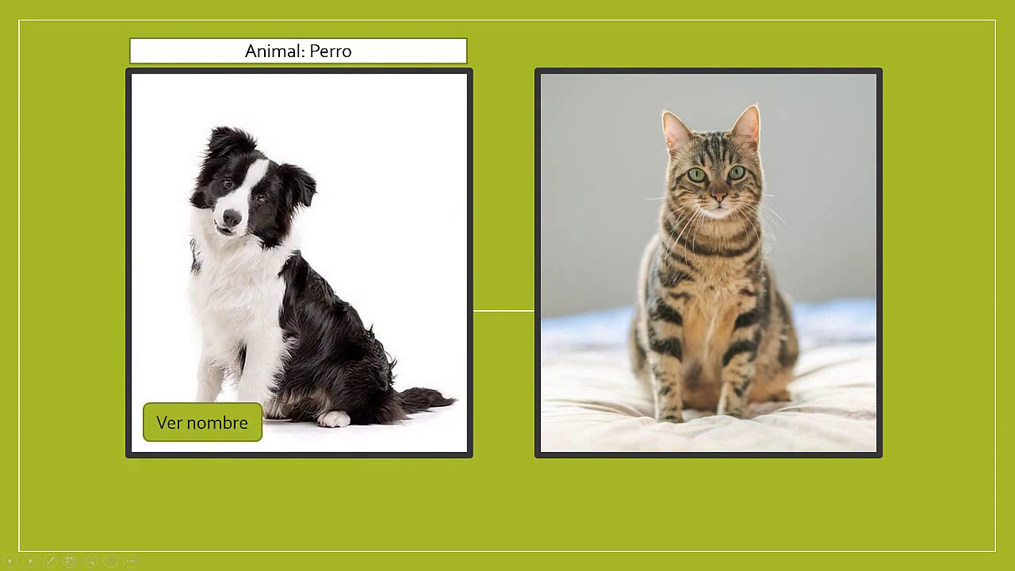
{"action": "key", "text": "Escape"}
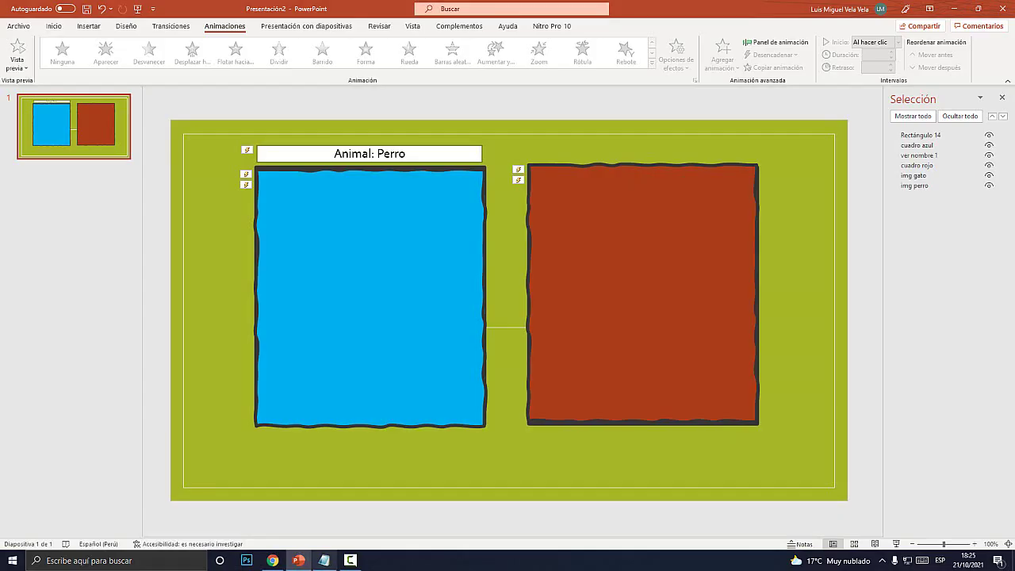
Launch PowerPoint from Windows search and create a blank presentation
{"action": "left_click", "coordinate": [119, 561]}
{"action": "type", "text": "power"}
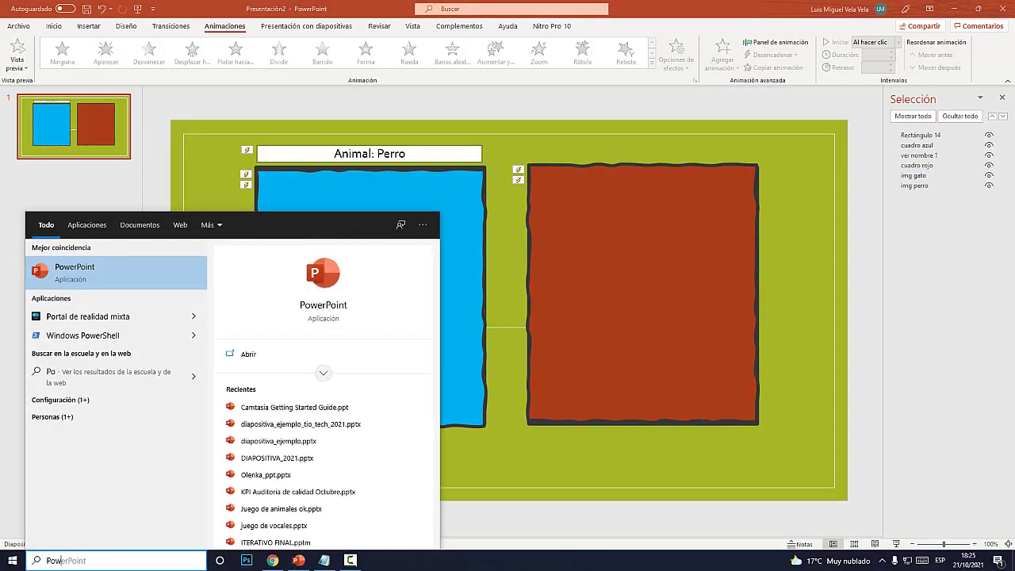
{"action": "key", "text": "BackSpace"}
{"action": "key", "text": "BackSpace"}
{"action": "key", "text": "Escape"}
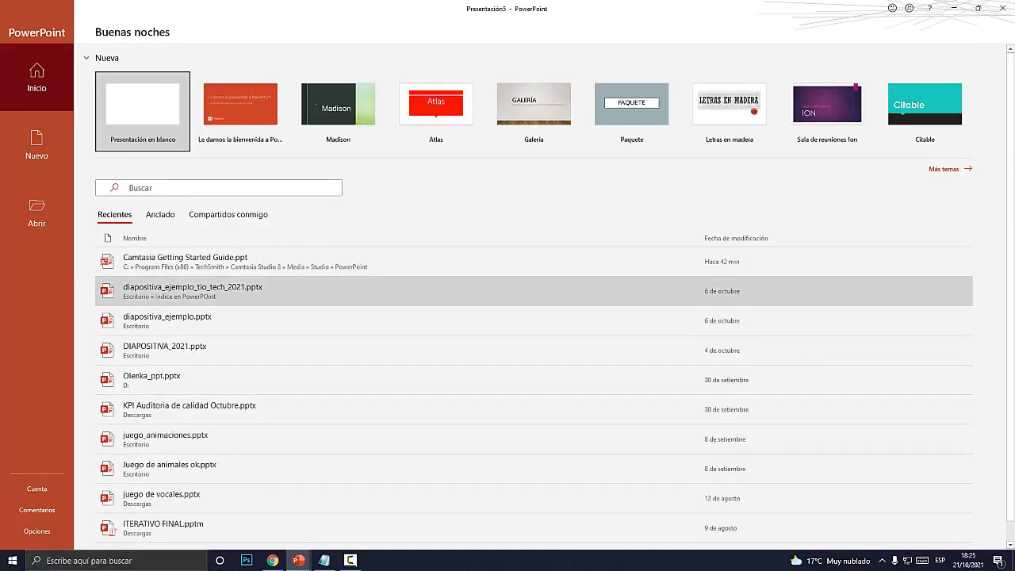
{"action": "left_click", "coordinate": [149, 119]}
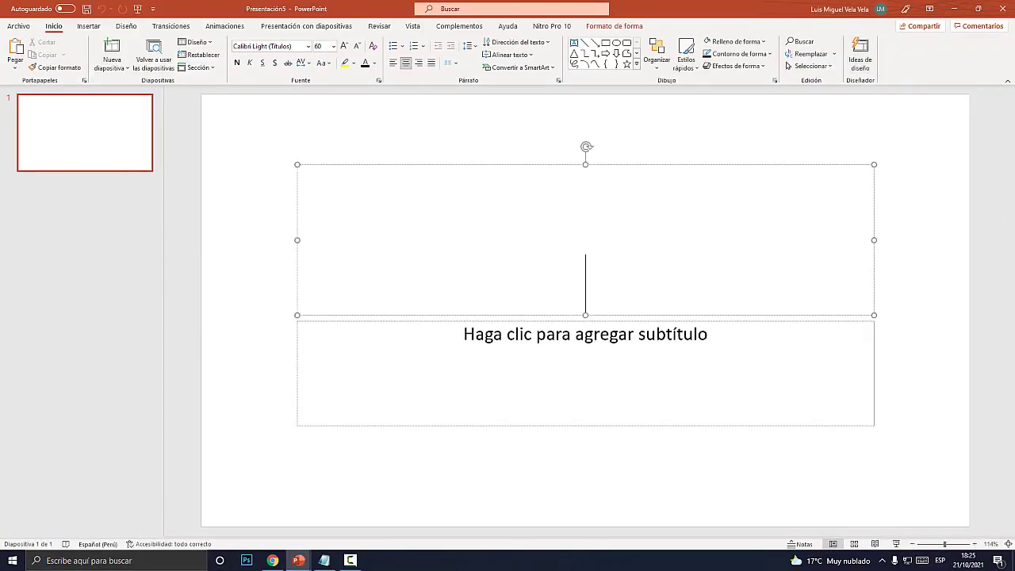
Delete the title and subtitle placeholders to leave an empty slide
{"action": "key", "text": "Escape"}
{"action": "key", "text": "Delete"}
{"action": "left_click", "coordinate": [585, 333]}
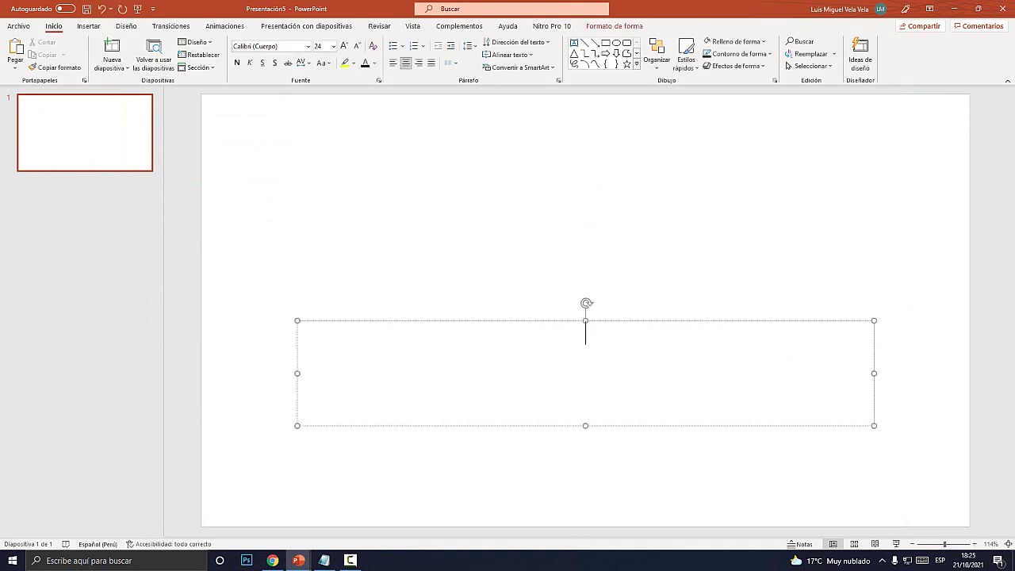
{"action": "key", "text": "Escape"}
{"action": "key", "text": "Delete"}
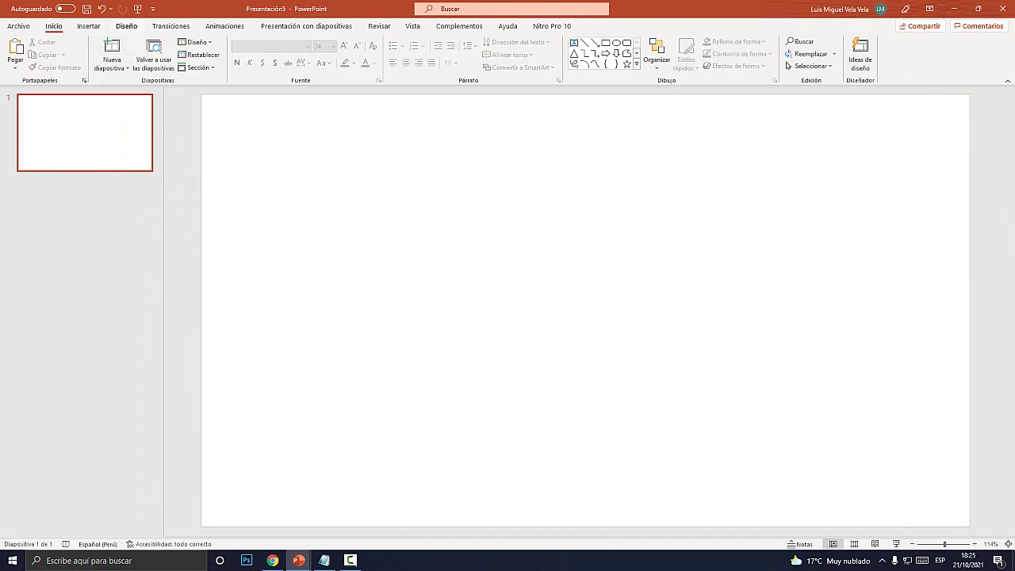
{"action": "key", "text": "super+plus"}
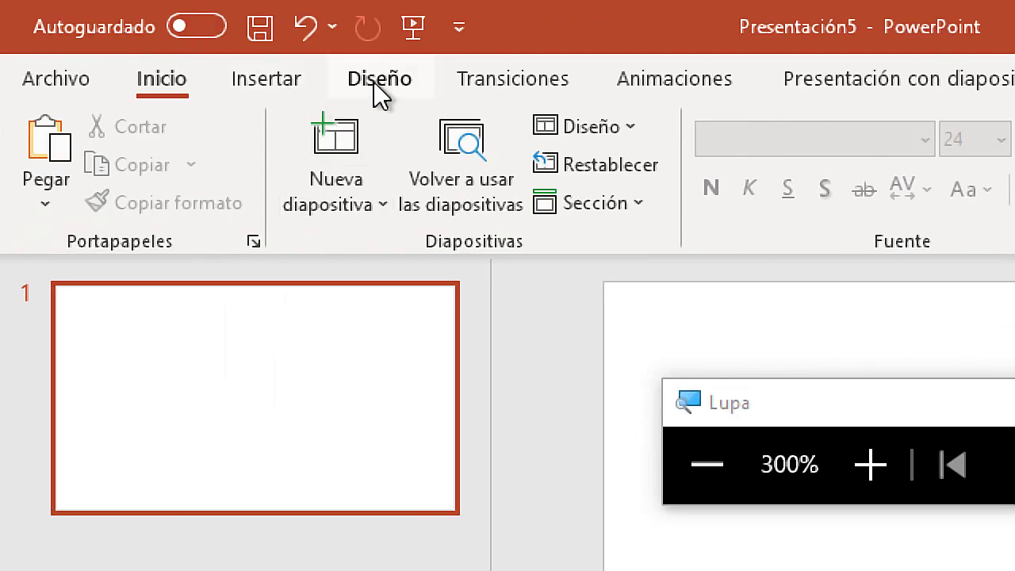
Apply the dark, dot-textured Malla theme from the Design themes gallery
{"action": "left_click", "coordinate": [388, 88]}
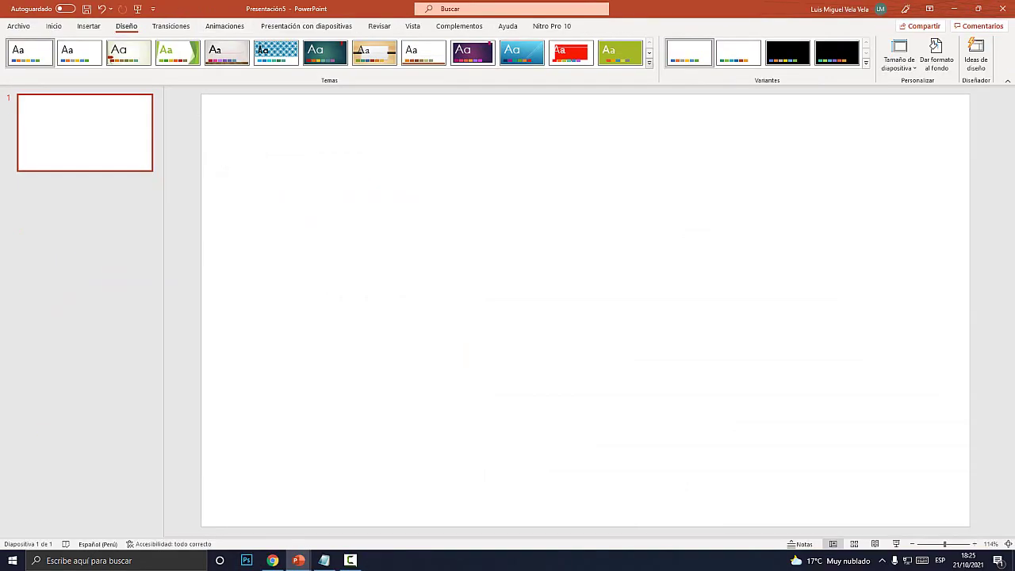
{"action": "left_click", "coordinate": [648, 61]}
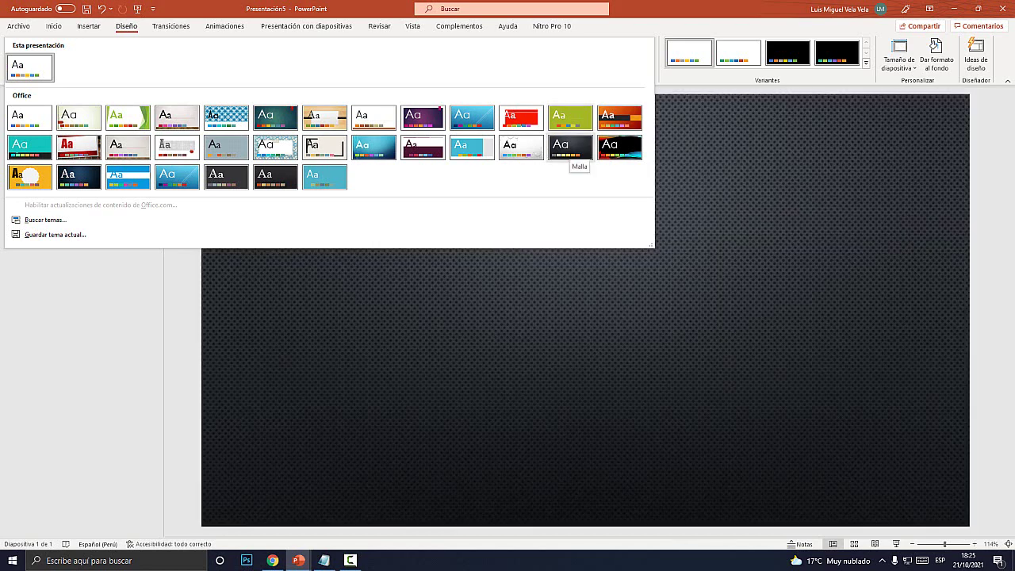
{"action": "left_click", "coordinate": [571, 151]}
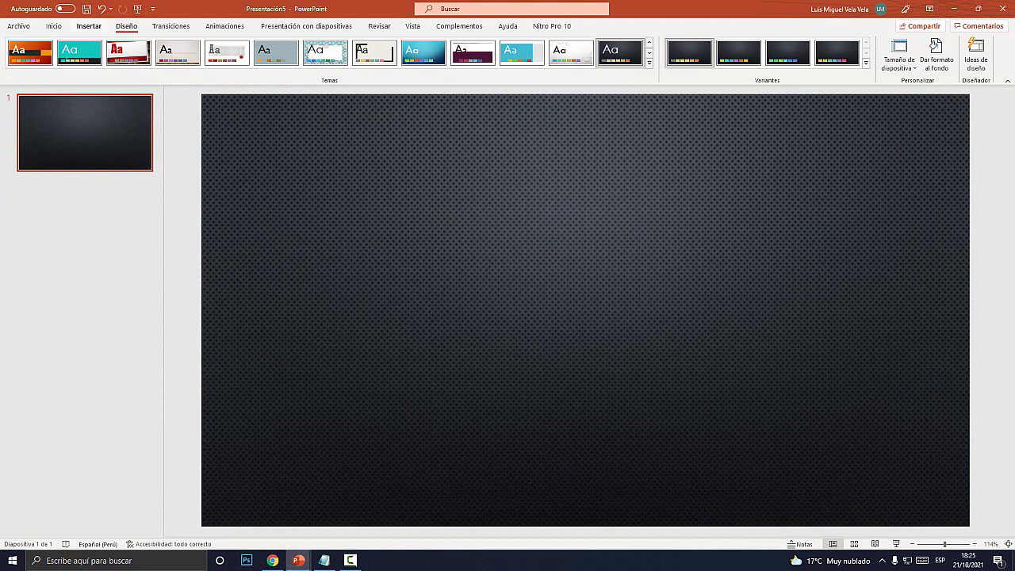
{"action": "key", "text": "super+plus"}
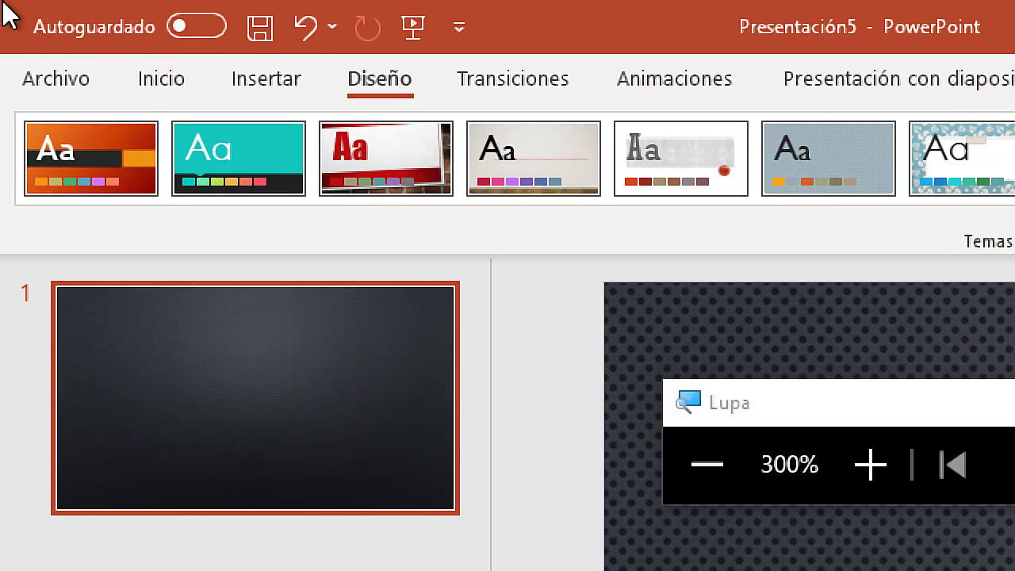
Insert the cat photo from the Desktop folder onto the slide
{"action": "left_click", "coordinate": [97, 29]}
{"action": "left_click", "coordinate": [417, 194]}
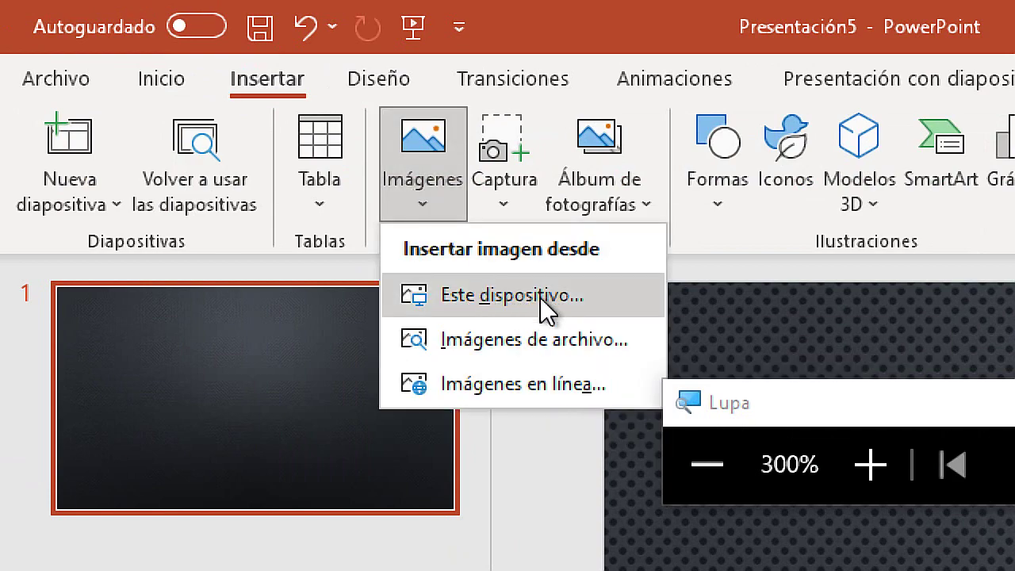
{"action": "left_click", "coordinate": [524, 300]}
{"action": "key", "text": "super+Escape"}
{"action": "left_click", "coordinate": [364, 151]}
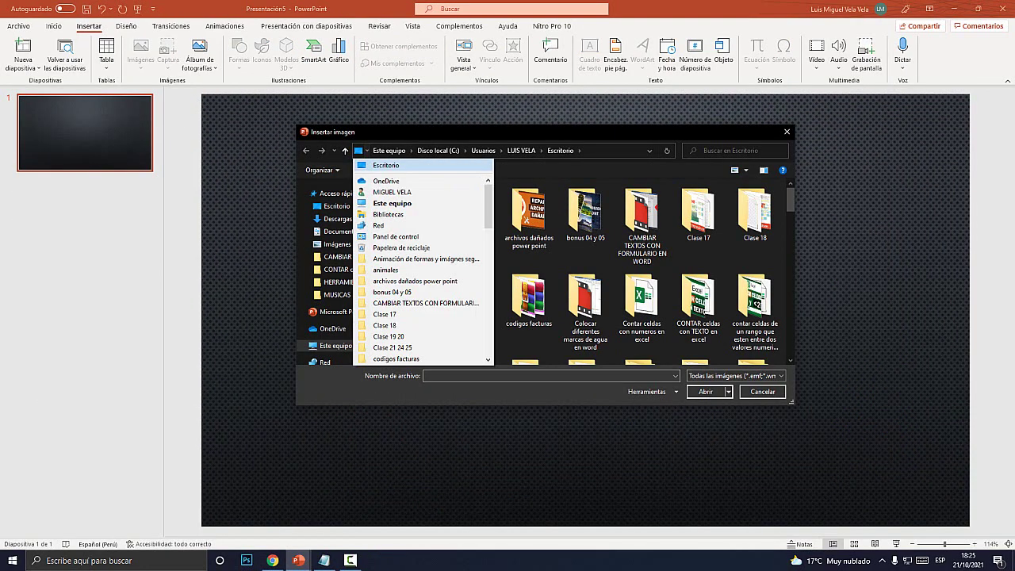
{"action": "left_click", "coordinate": [381, 164]}
{"action": "scroll", "coordinate": [529, 210], "scroll_direction": "down", "scroll_amount": 5}
{"action": "scroll", "coordinate": [555, 238], "scroll_direction": "down", "scroll_amount": 3}
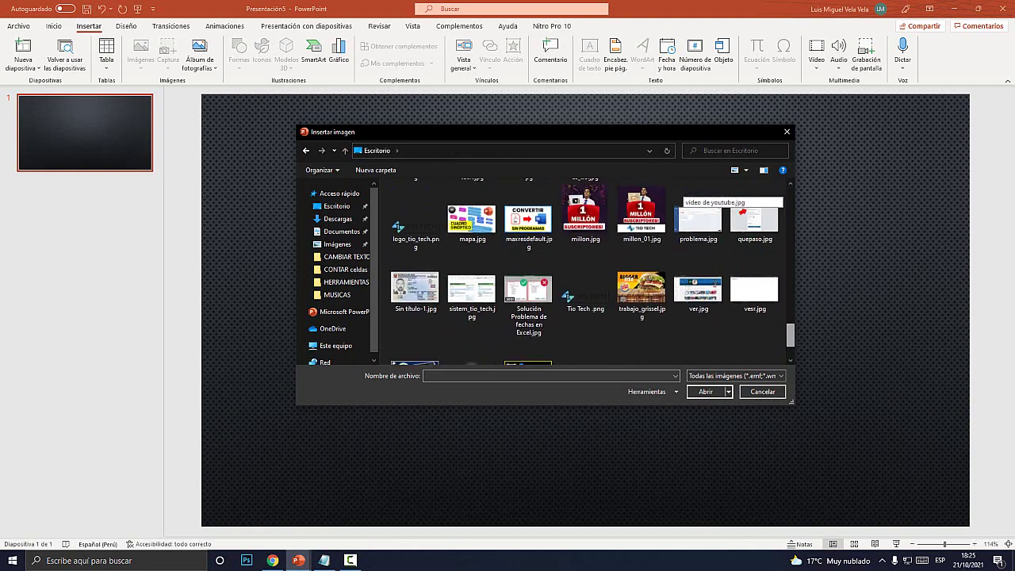
{"action": "scroll", "coordinate": [618, 222], "scroll_direction": "down", "scroll_amount": 3}
{"action": "scroll", "coordinate": [682, 192], "scroll_direction": "down", "scroll_amount": 3}
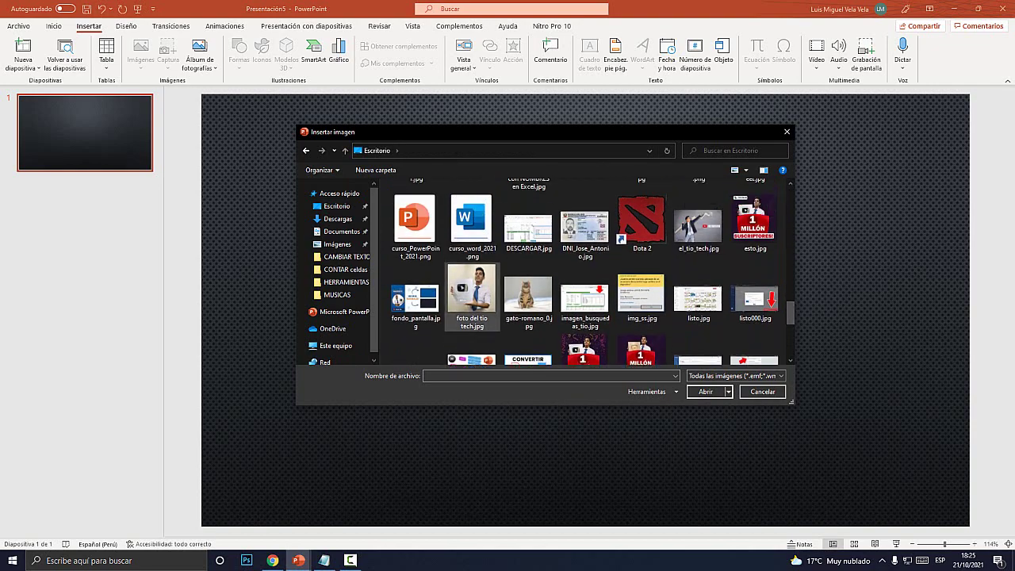
{"action": "double_click", "coordinate": [528, 285]}
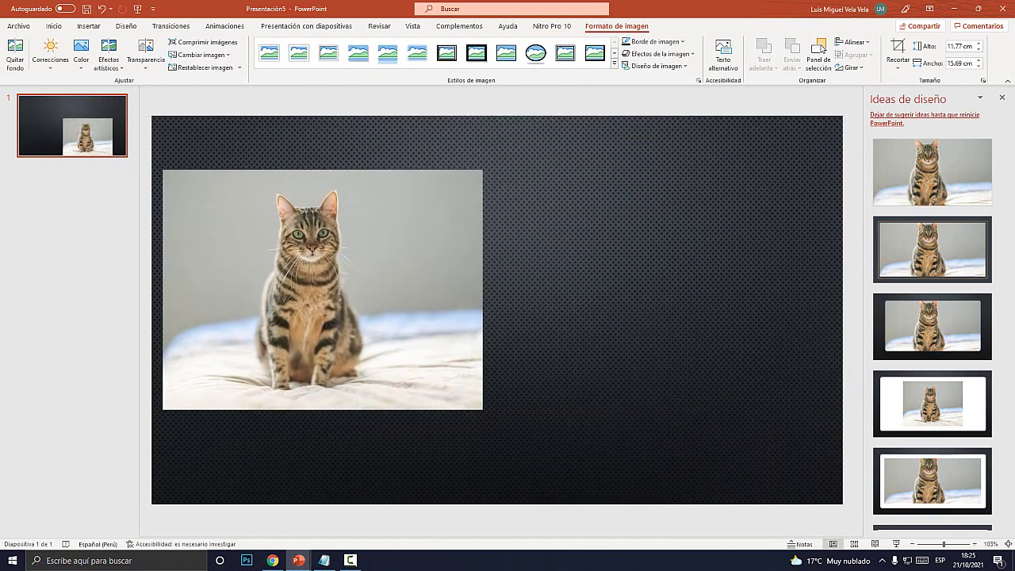
{"action": "key", "text": "Escape"}
Browse to the Desktop folder again to insert a picture from this device
{"action": "left_click", "coordinate": [89, 26]}
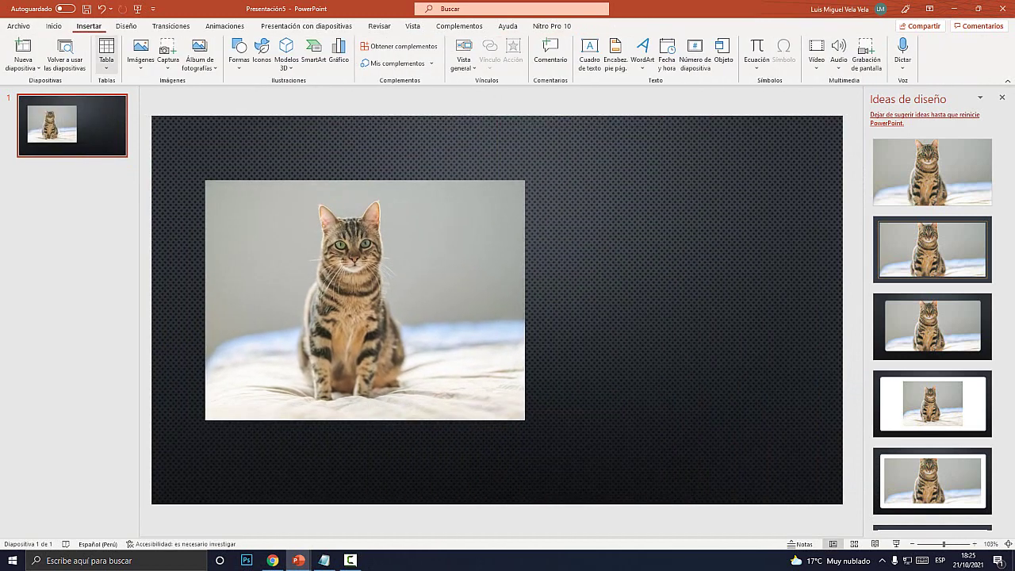
{"action": "left_click", "coordinate": [140, 57]}
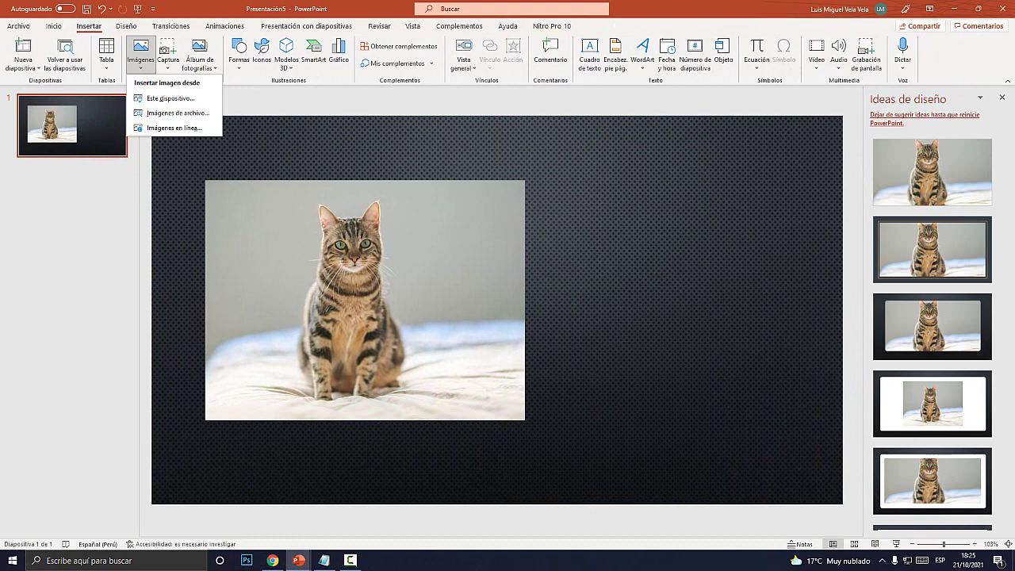
{"action": "key", "text": "super+plus"}
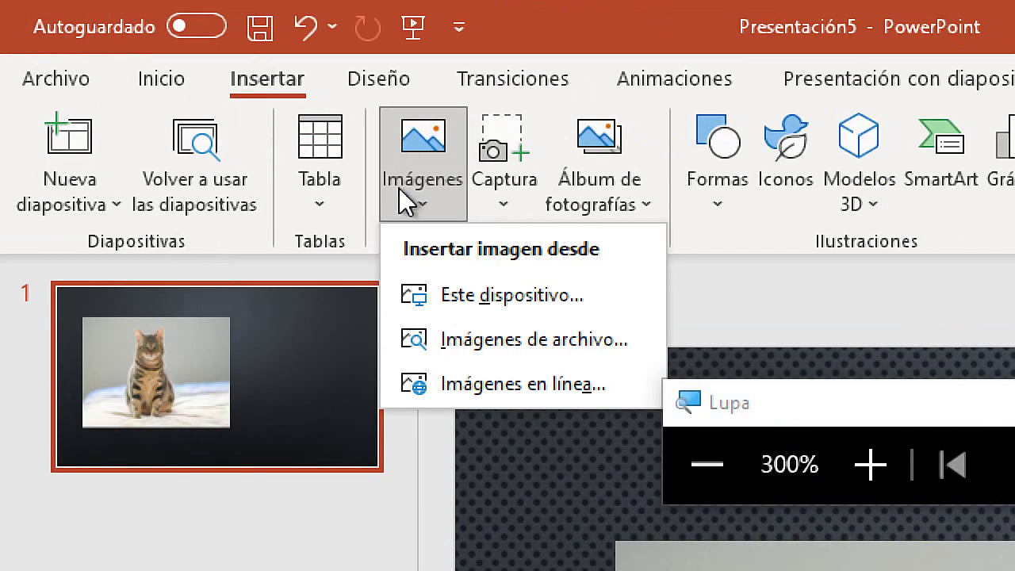
{"action": "left_click", "coordinate": [504, 304]}
{"action": "key", "text": "super+Escape"}
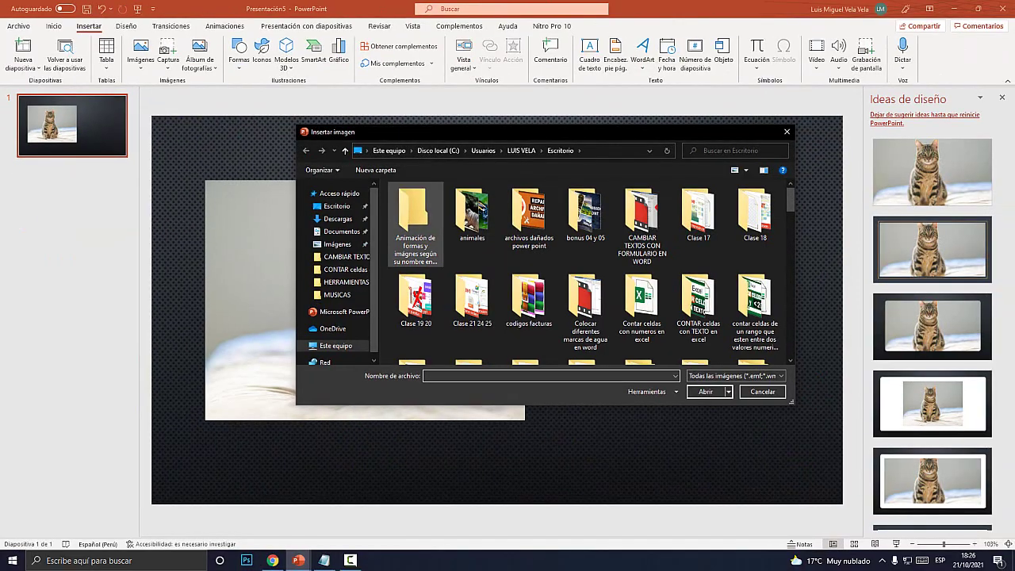
{"action": "scroll", "coordinate": [595, 270], "scroll_direction": "down", "scroll_amount": 3}
{"action": "left_click", "coordinate": [358, 150]}
{"action": "left_click", "coordinate": [386, 164]}
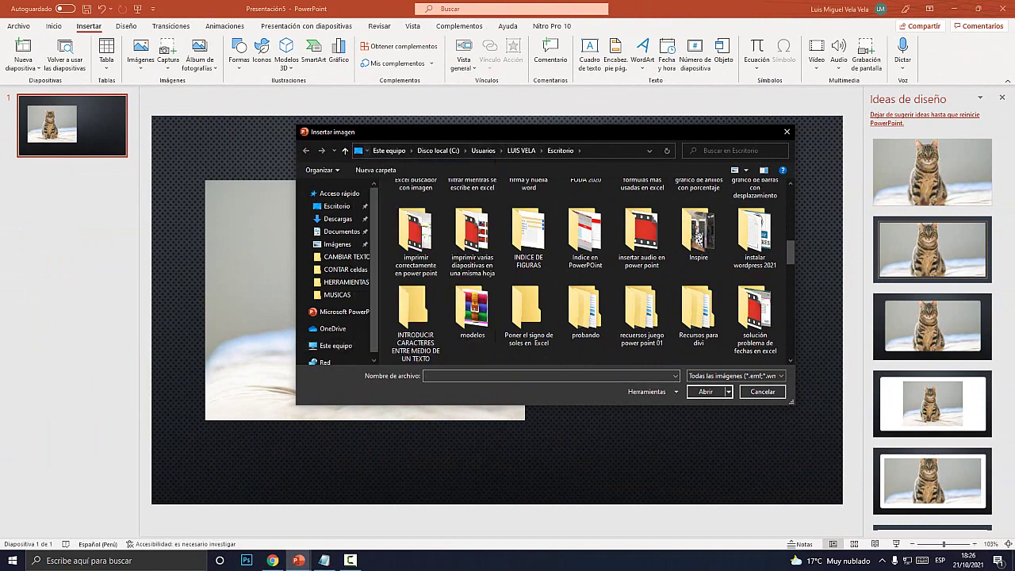
{"action": "scroll", "coordinate": [694, 192], "scroll_direction": "down", "scroll_amount": 2}
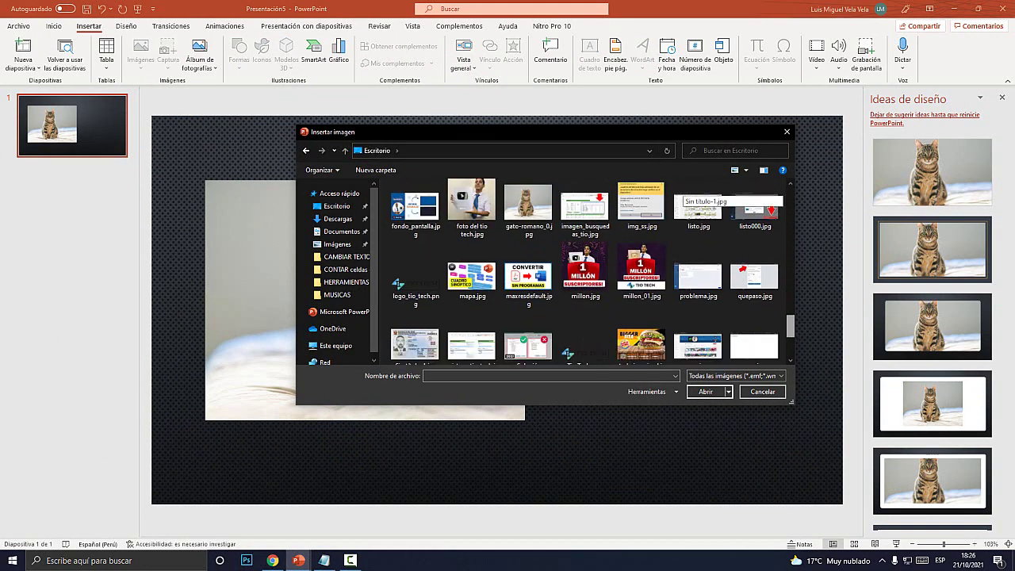
{"action": "scroll", "coordinate": [694, 193], "scroll_direction": "down", "scroll_amount": 2}
{"action": "scroll", "coordinate": [694, 193], "scroll_direction": "down", "scroll_amount": 2}
{"action": "scroll", "coordinate": [694, 193], "scroll_direction": "down", "scroll_amount": 2}
{"action": "scroll", "coordinate": [694, 193], "scroll_direction": "up", "scroll_amount": 2}
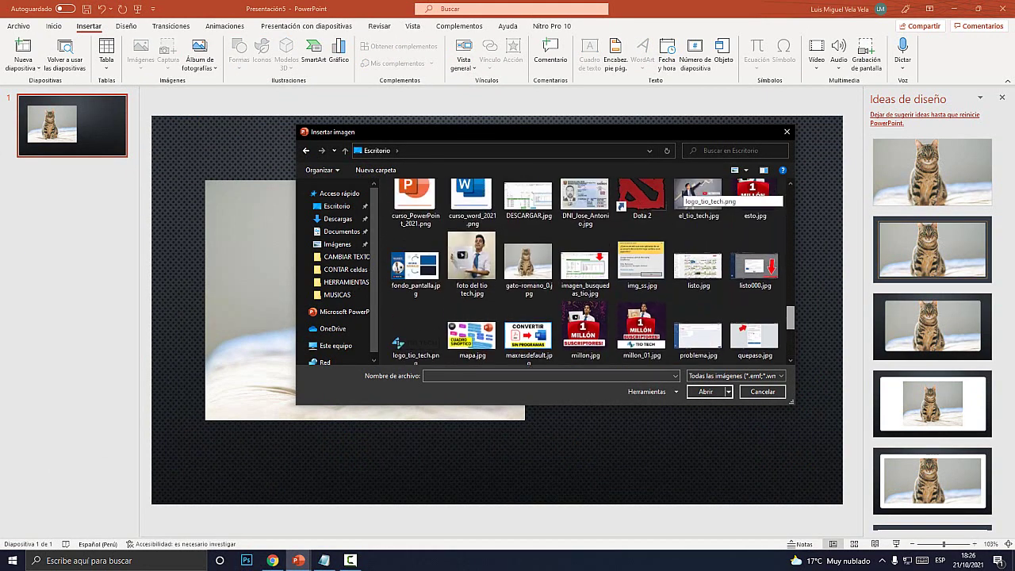
{"action": "scroll", "coordinate": [694, 193], "scroll_direction": "up", "scroll_amount": 2}
{"action": "scroll", "coordinate": [694, 193], "scroll_direction": "up", "scroll_amount": 2}
{"action": "scroll", "coordinate": [694, 193], "scroll_direction": "up", "scroll_amount": 1}
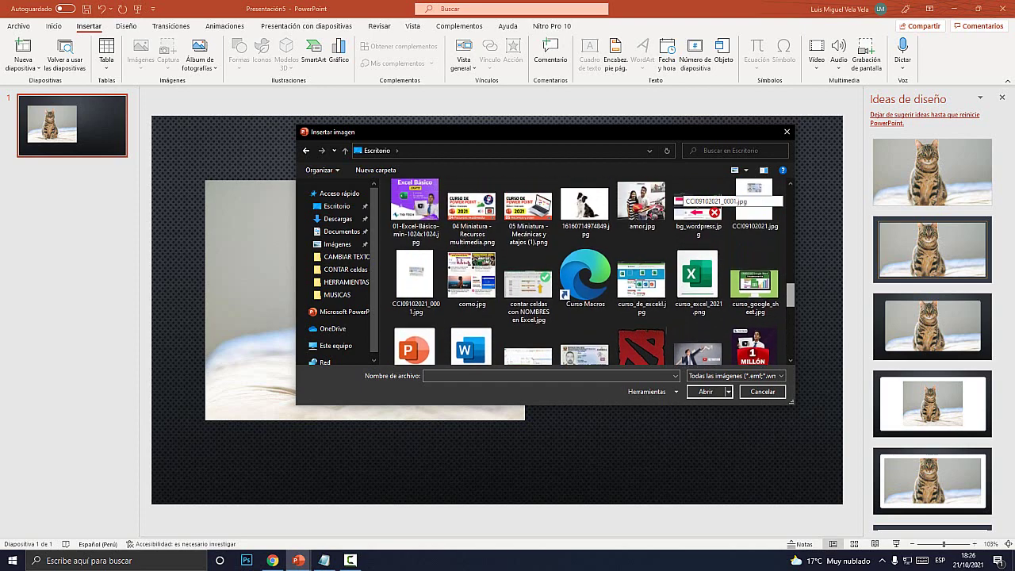
{"action": "scroll", "coordinate": [694, 193], "scroll_direction": "up", "scroll_amount": 1}
Insert the dog photo 16160714974849.jpg and drag it beside the cat photo
{"action": "left_click", "coordinate": [585, 254]}
{"action": "key", "text": "Return"}
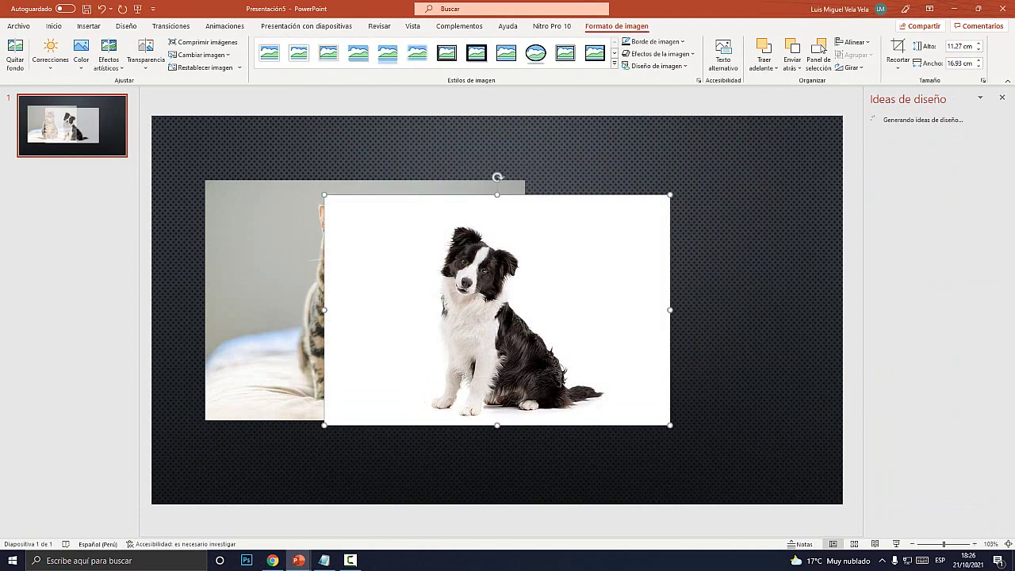
{"action": "mouse_move", "coordinate": [498, 301]}
{"action": "left_mouse_down"}
{"action": "mouse_move", "coordinate": [585, 287]}
{"action": "mouse_move", "coordinate": [662, 297]}
{"action": "mouse_move", "coordinate": [610, 297]}
{"action": "left_mouse_up"}
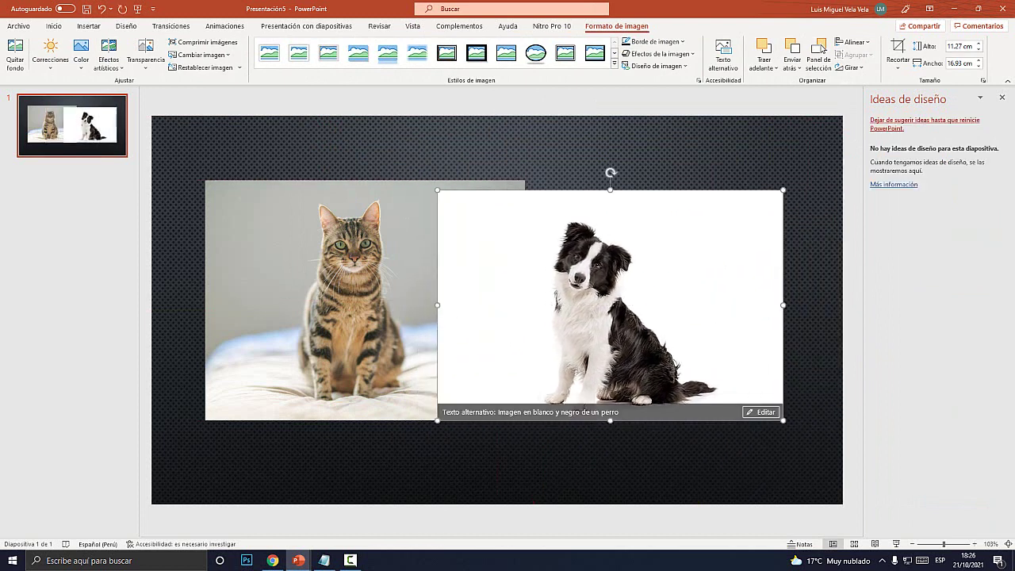
Crop the left and right sides off the cat photo into a narrow portrait
{"action": "key", "text": "Tab"}
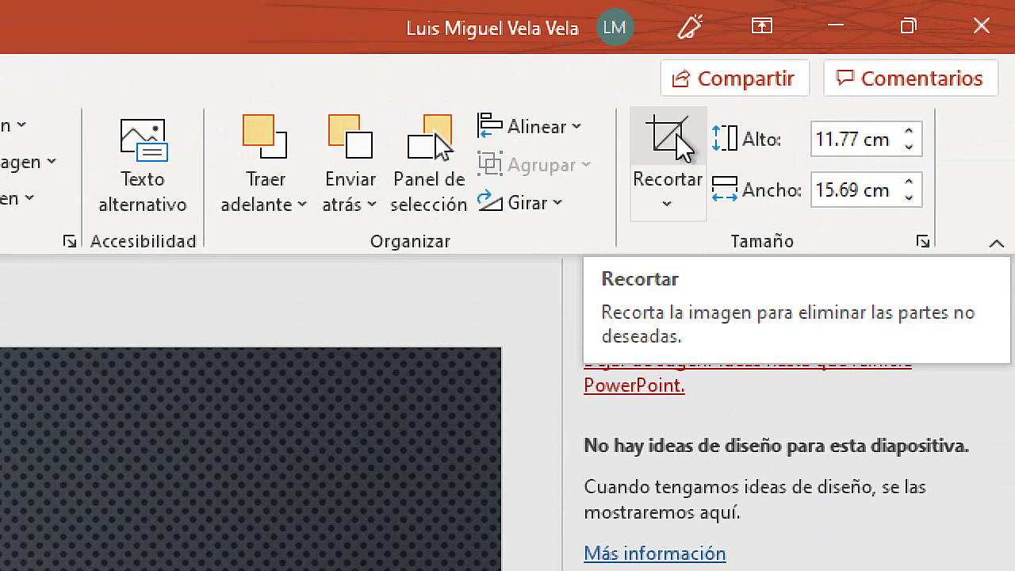
{"action": "left_click", "coordinate": [675, 140]}
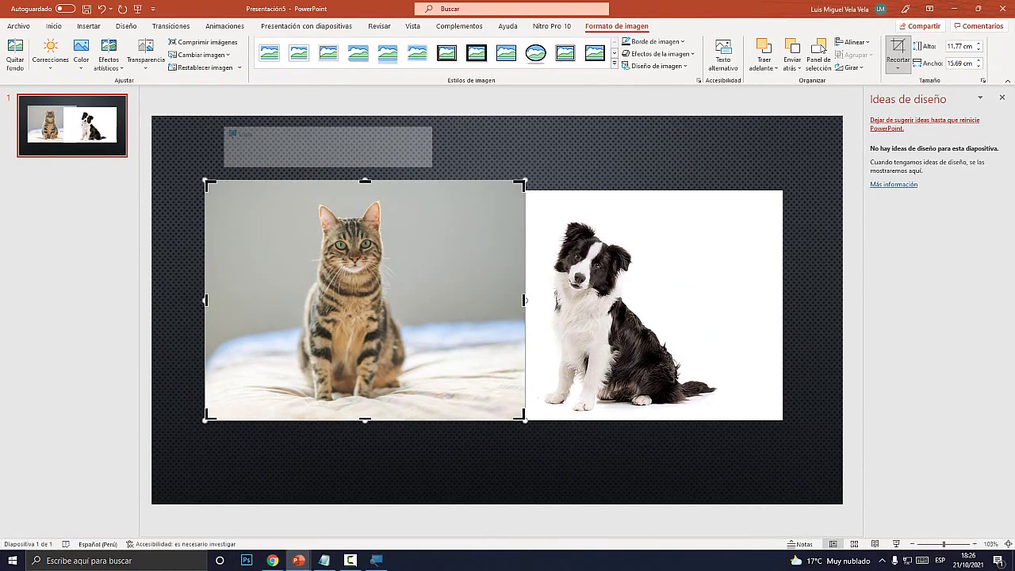
{"action": "left_click_drag", "start_coordinate": [524, 300], "coordinate": [427, 295]}
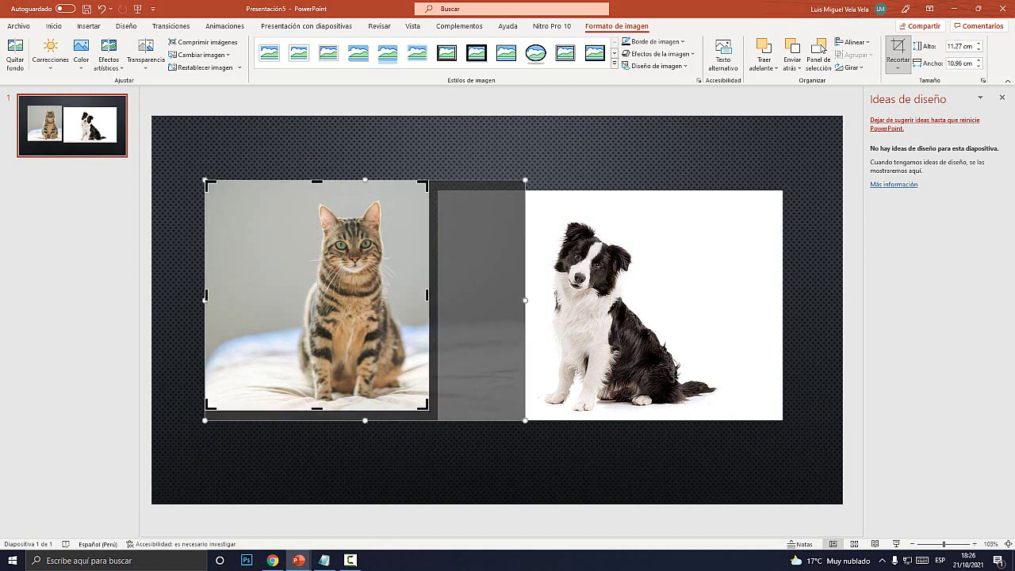
{"action": "left_click_drag", "start_coordinate": [206, 181], "coordinate": [278, 190]}
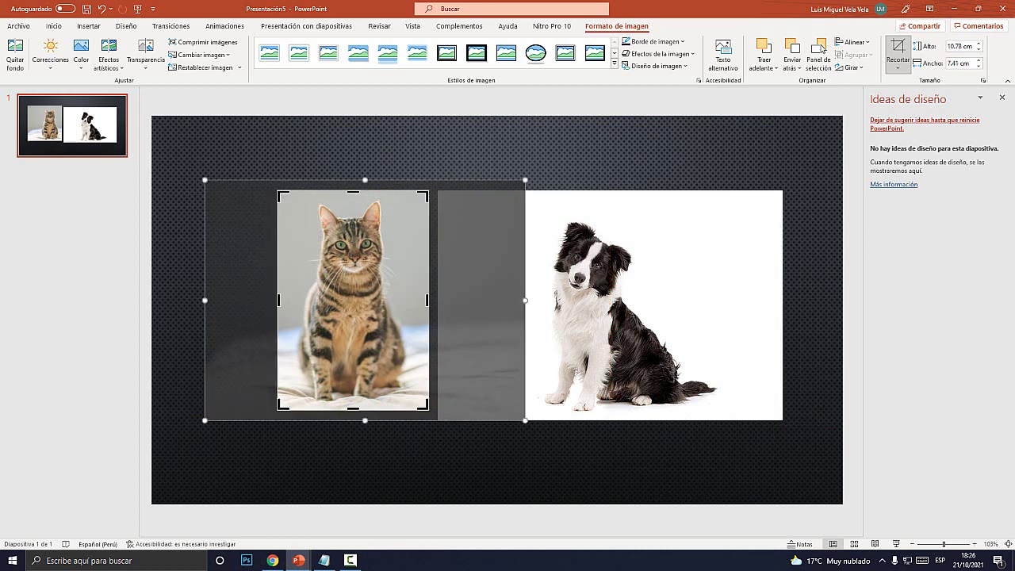
{"action": "key", "text": "Escape"}
Crop the dog photo to the cat's 7.41 cm width, keeping its tail
{"action": "mouse_move", "coordinate": [610, 305]}
{"action": "left_mouse_down"}
{"action": "mouse_move", "coordinate": [525, 385]}
{"action": "mouse_move", "coordinate": [399, 315]}
{"action": "left_mouse_up"}
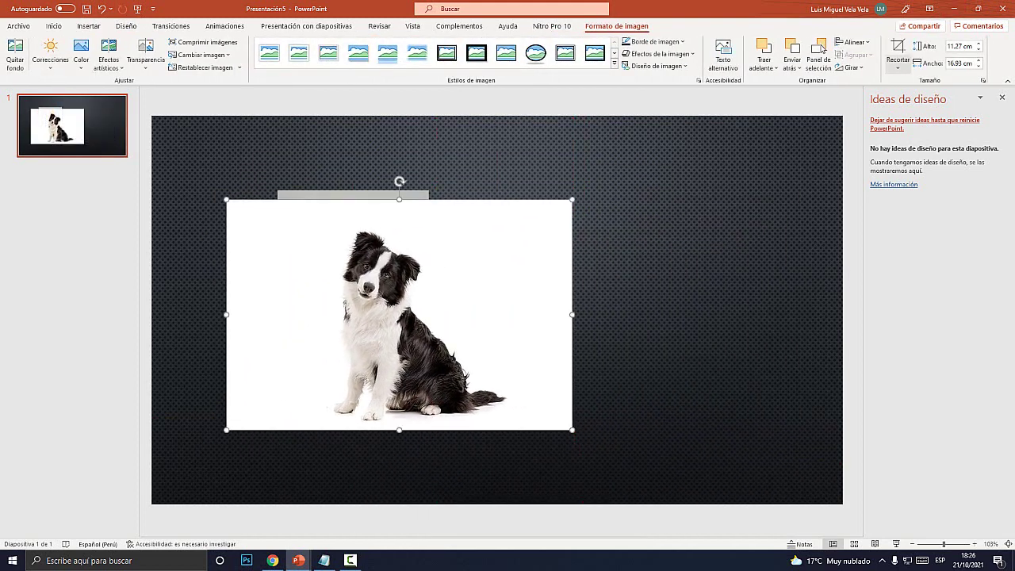
{"action": "left_click", "coordinate": [898, 50]}
{"action": "left_click_drag", "start_coordinate": [569, 427], "coordinate": [507, 423]}
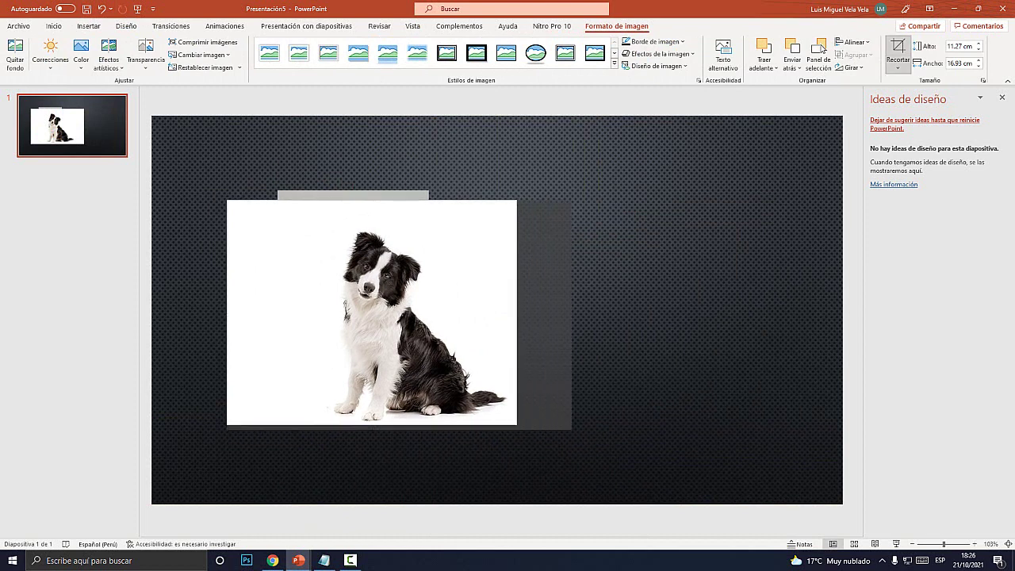
{"action": "left_click_drag", "start_coordinate": [229, 204], "coordinate": [333, 208]}
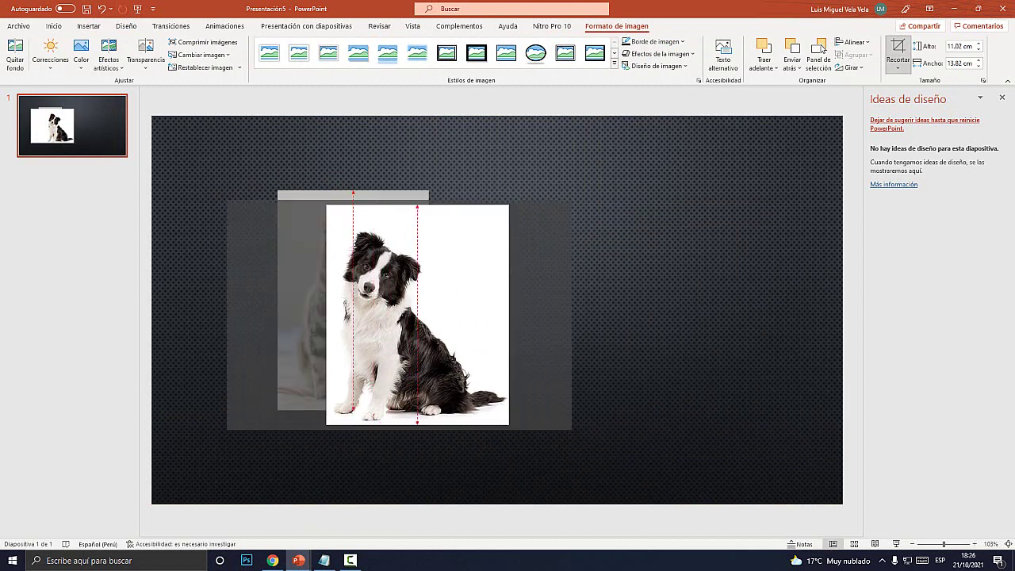
{"action": "key", "text": "Escape"}
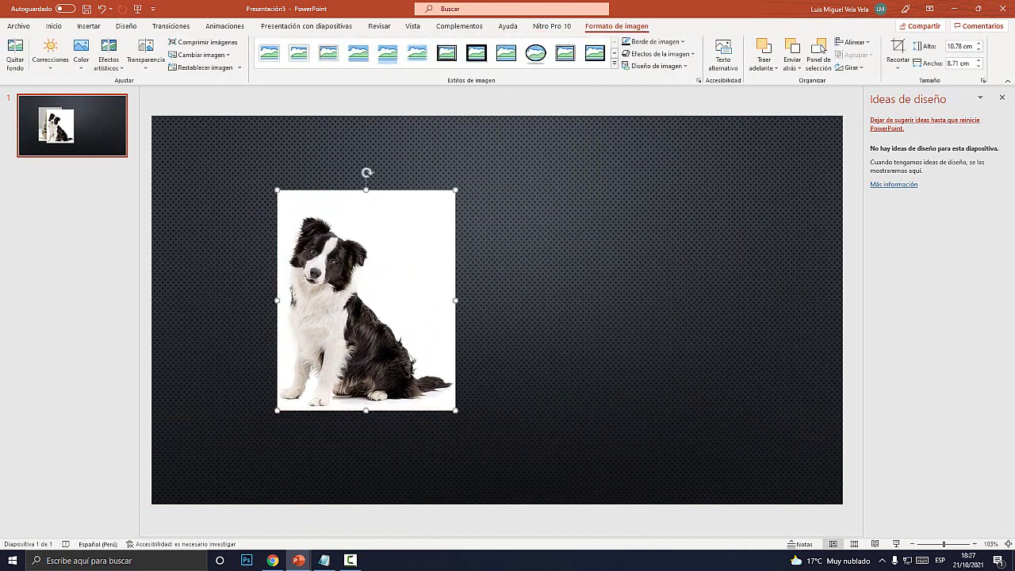
{"action": "left_click", "coordinate": [898, 49]}
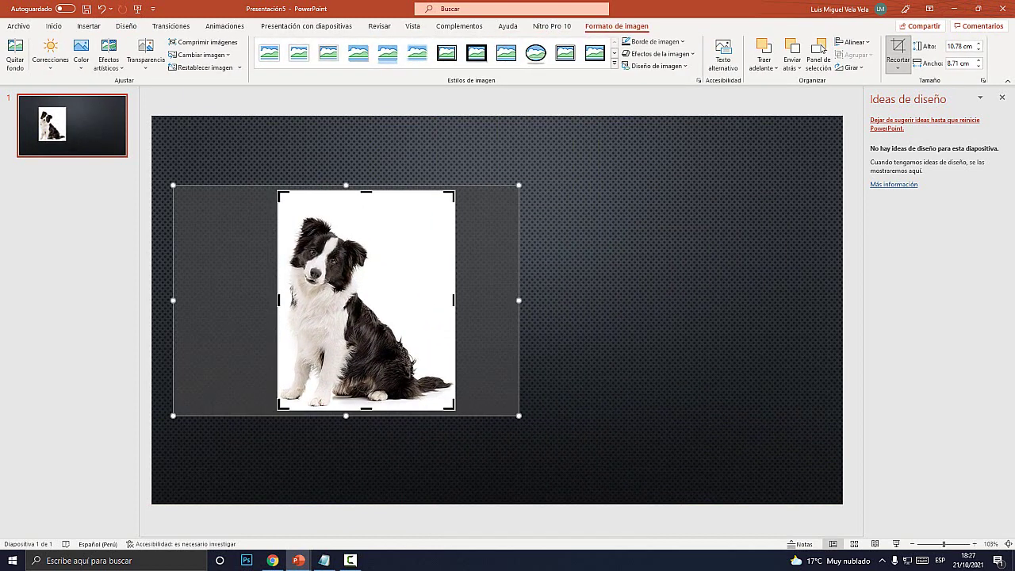
{"action": "left_click_drag", "start_coordinate": [454, 300], "coordinate": [429, 300]}
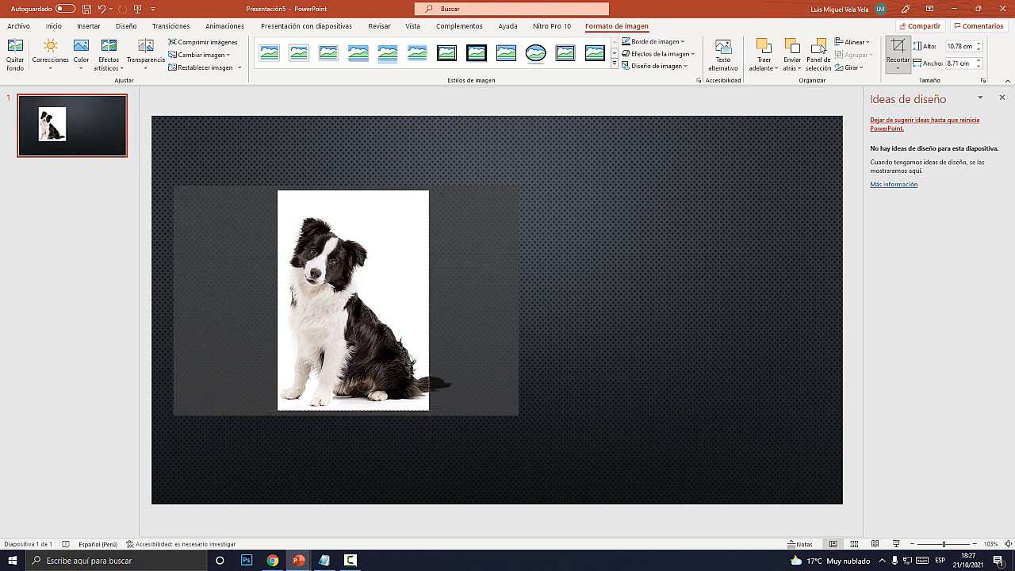
{"action": "left_click_drag", "start_coordinate": [430, 300], "coordinate": [429, 300]}
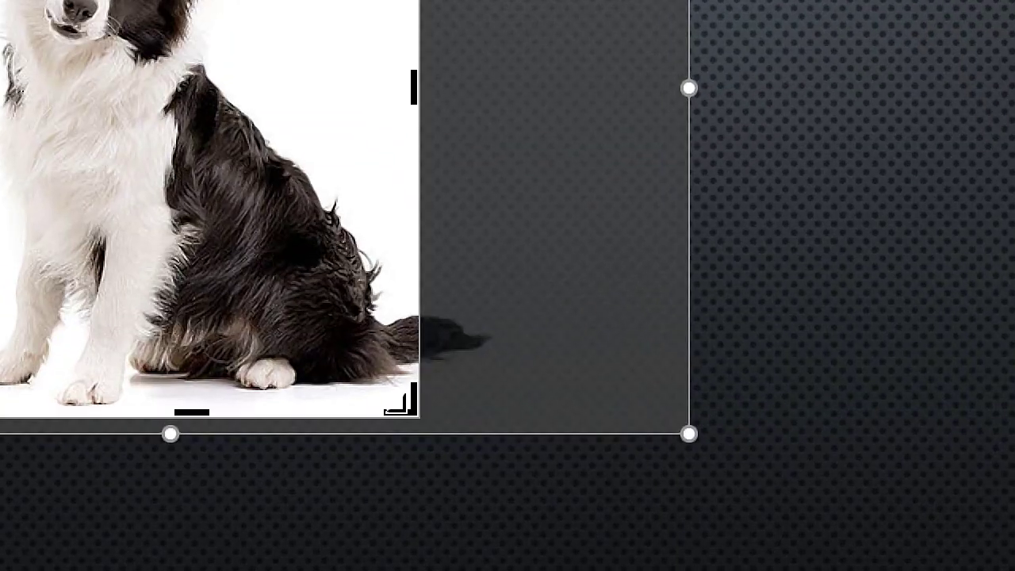
{"action": "mouse_move", "coordinate": [428, 409]}
{"action": "left_mouse_down"}
{"action": "mouse_move", "coordinate": [458, 411]}
{"action": "mouse_move", "coordinate": [396, 408]}
{"action": "mouse_move", "coordinate": [418, 409]}
{"action": "left_mouse_up"}
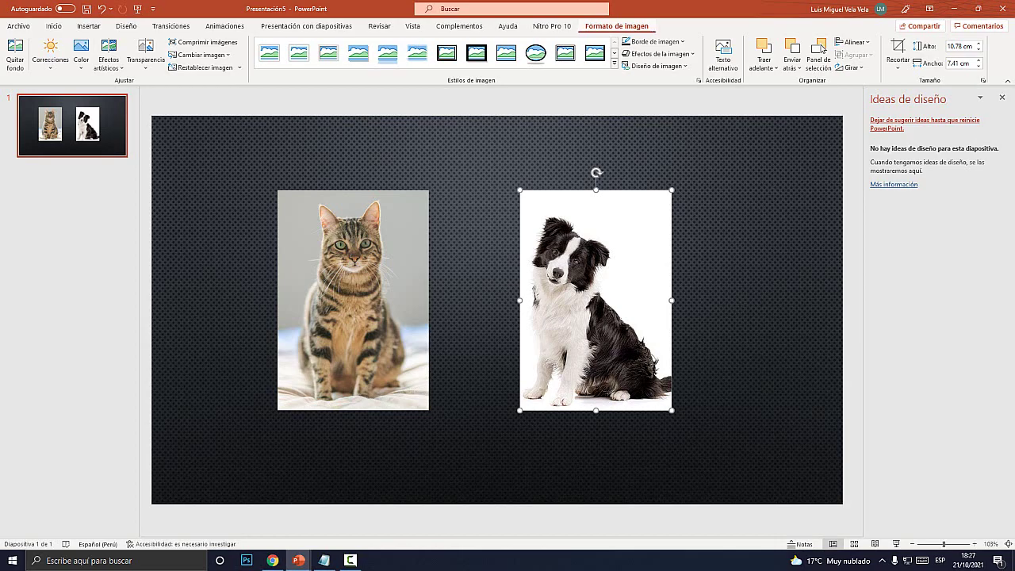
Give the dog photo a black 4½ pt border
{"action": "key", "text": "super+plus"}
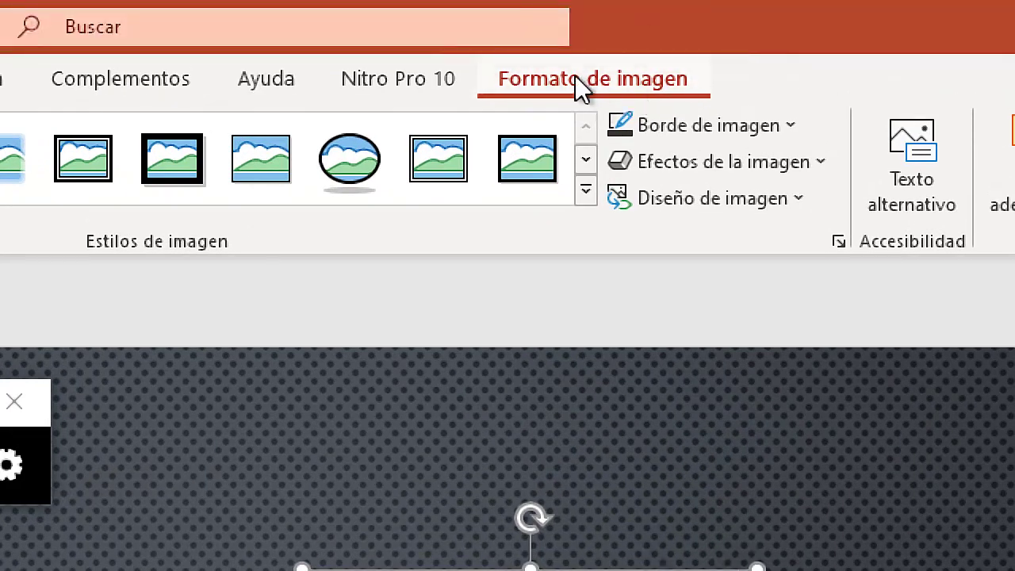
{"action": "left_click", "coordinate": [746, 126]}
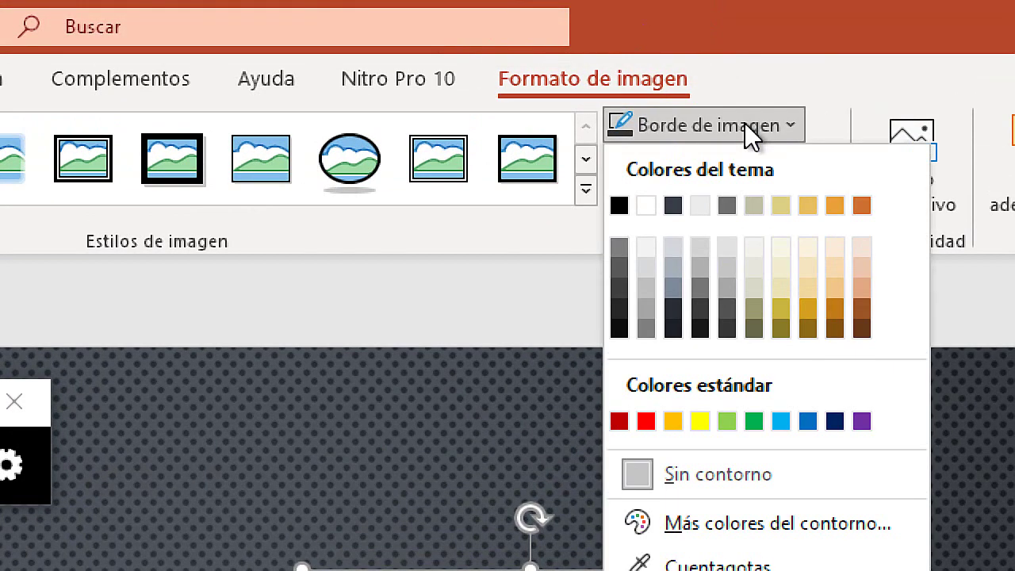
{"action": "key", "text": "super+Escape"}
{"action": "mouse_move", "coordinate": [650, 204]}
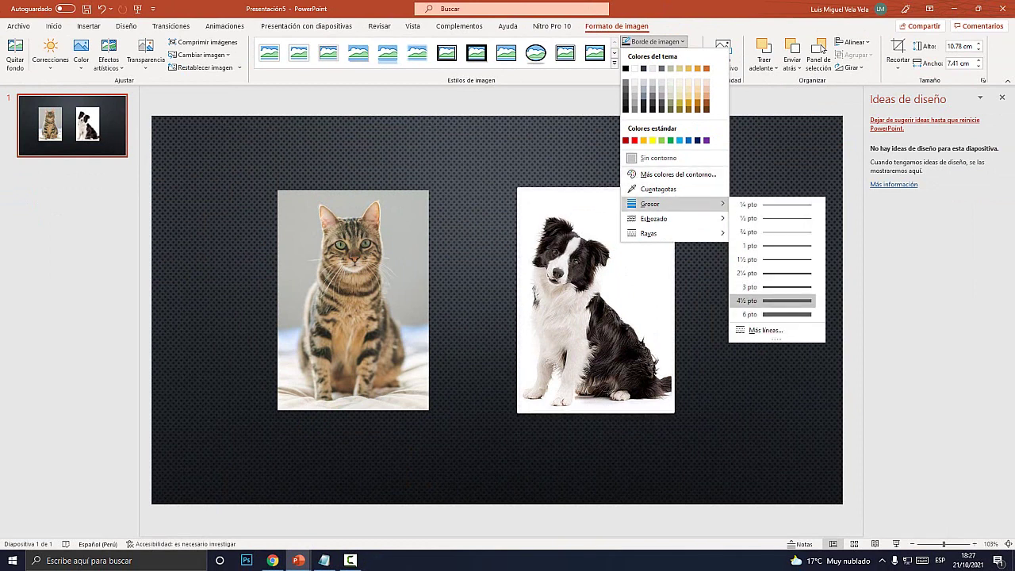
{"action": "left_click", "coordinate": [761, 301]}
{"action": "left_click", "coordinate": [652, 41]}
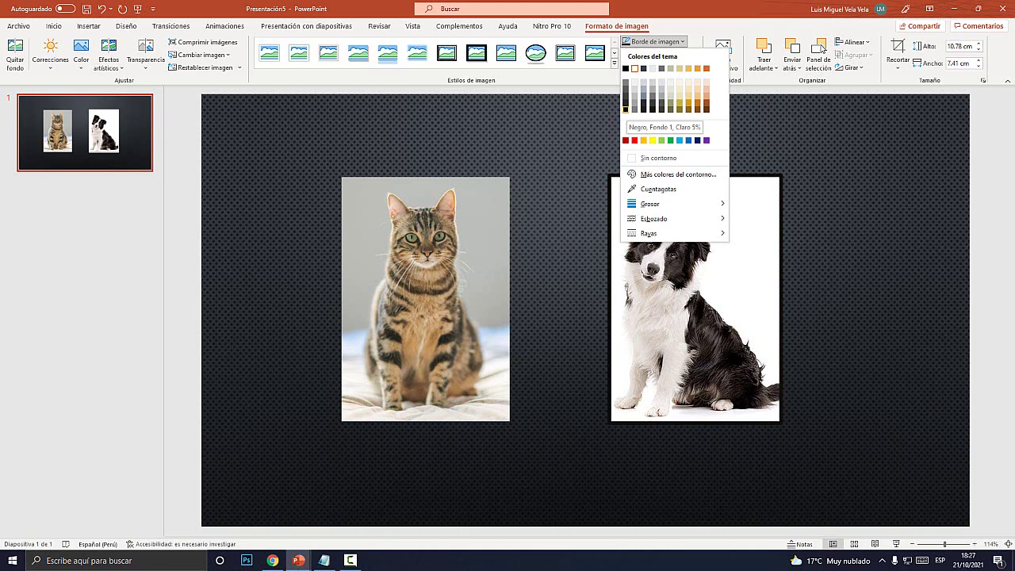
{"action": "left_click", "coordinate": [625, 110]}
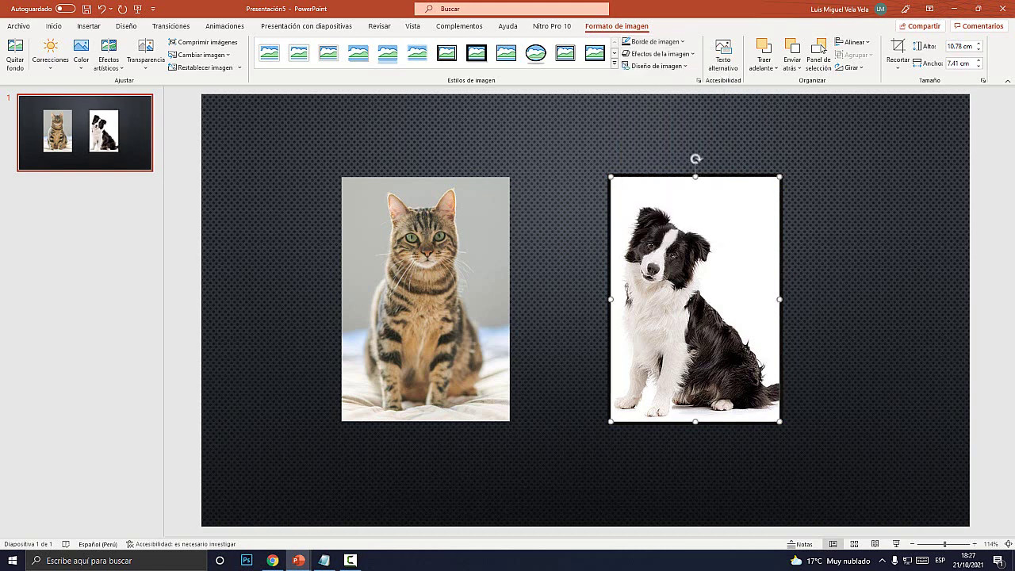
Give the cat photo a 4½ pt border as well
{"action": "left_click", "coordinate": [425, 298]}
{"action": "left_click", "coordinate": [652, 41]}
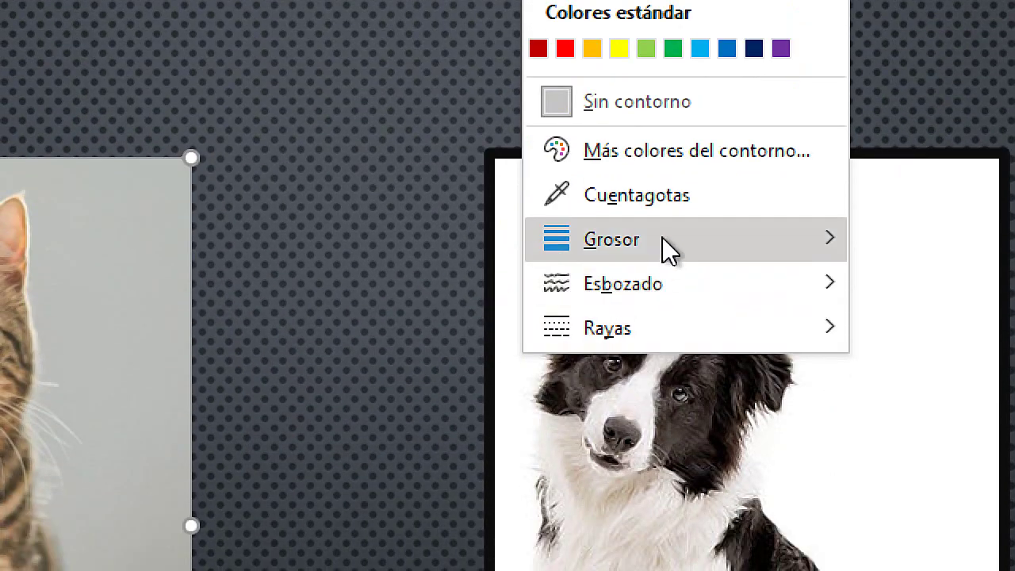
{"action": "mouse_move", "coordinate": [723, 203]}
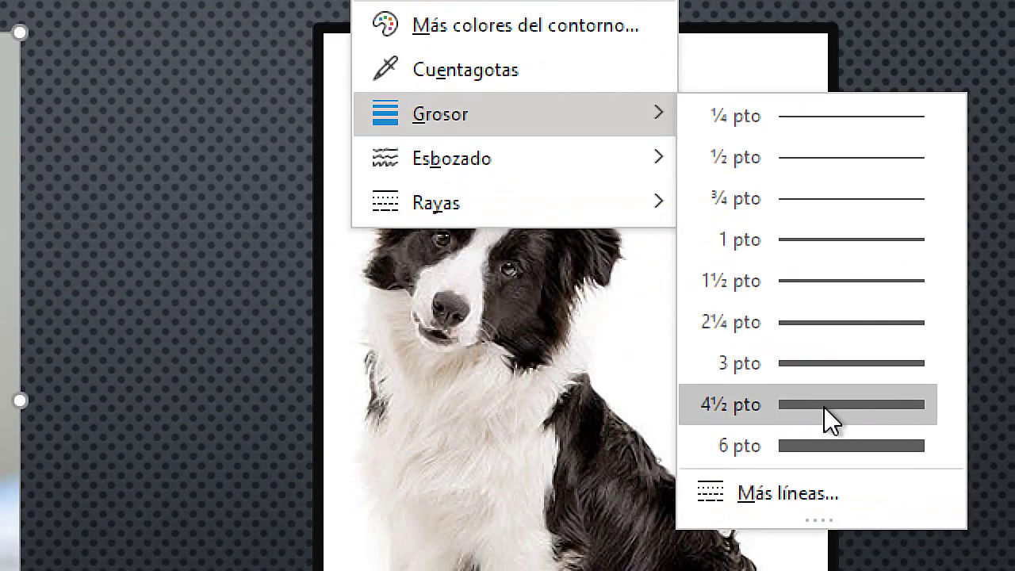
{"action": "left_click", "coordinate": [838, 402]}
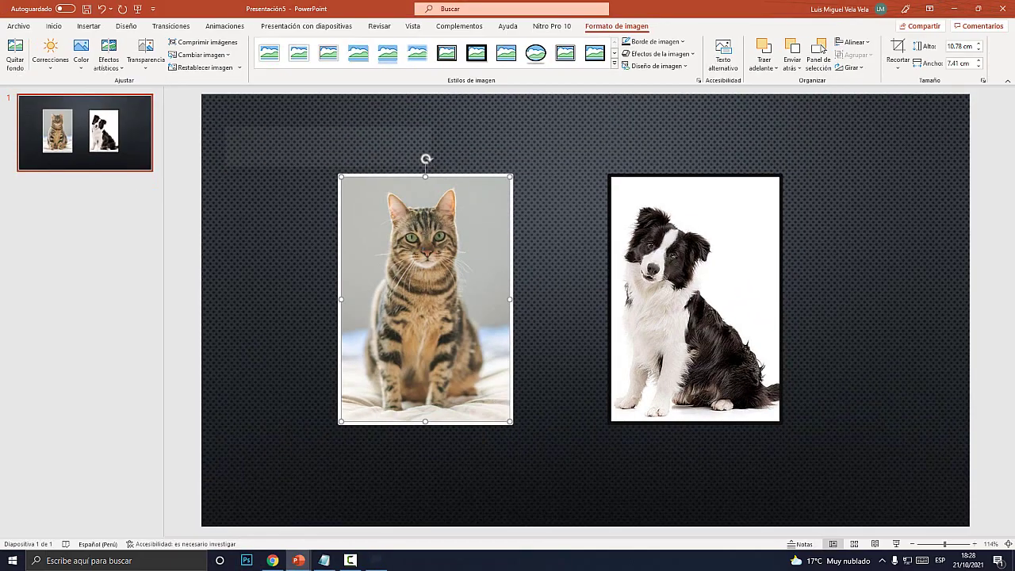
{"action": "left_click", "coordinate": [652, 42]}
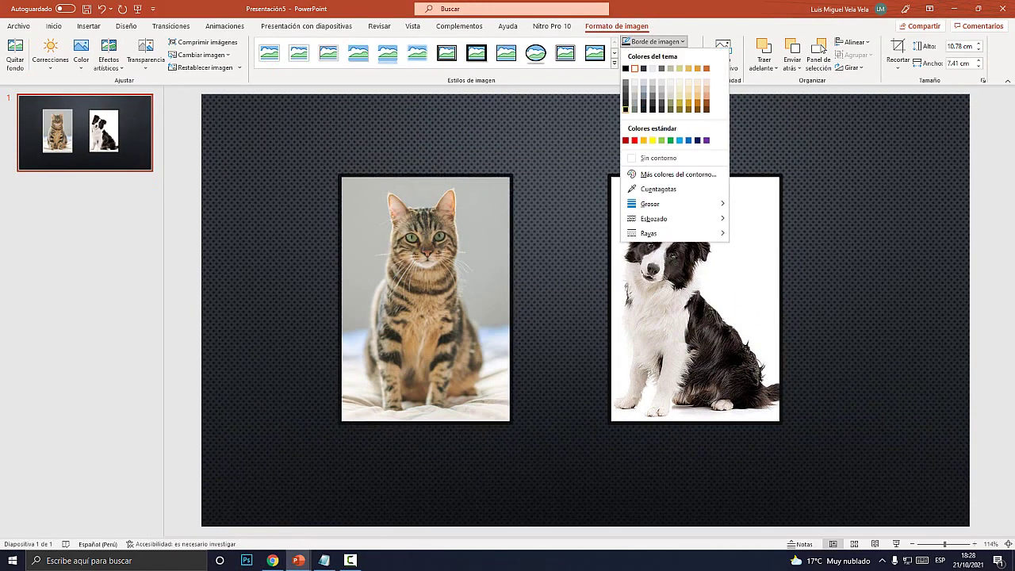
{"action": "key", "text": "Escape"}
{"action": "key", "text": "Escape"}
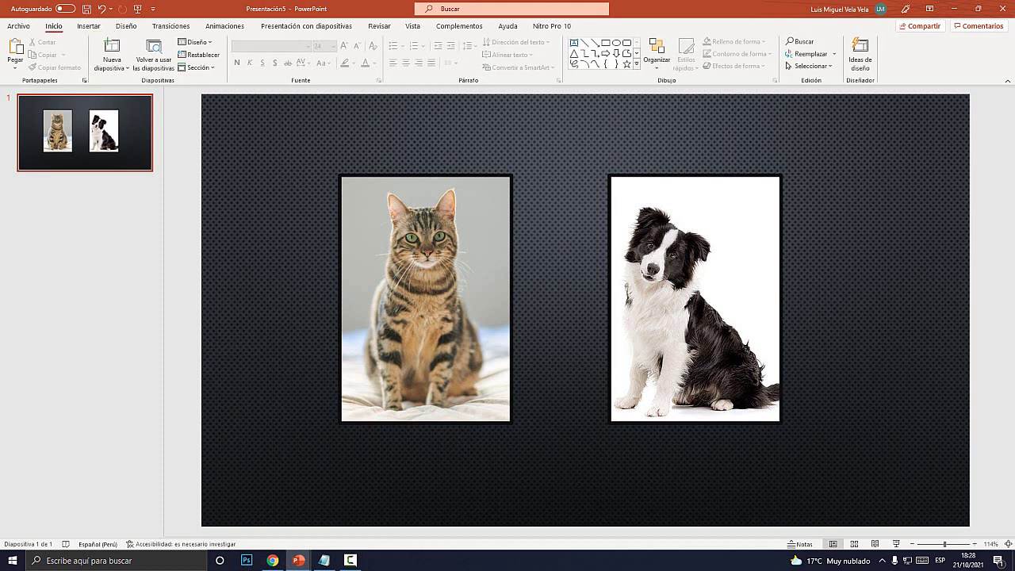
Drag the cat and dog photos level with each other, spaced apart
{"action": "left_click_drag", "start_coordinate": [426, 298], "coordinate": [438, 287]}
{"action": "left_click_drag", "start_coordinate": [695, 298], "coordinate": [670, 287]}
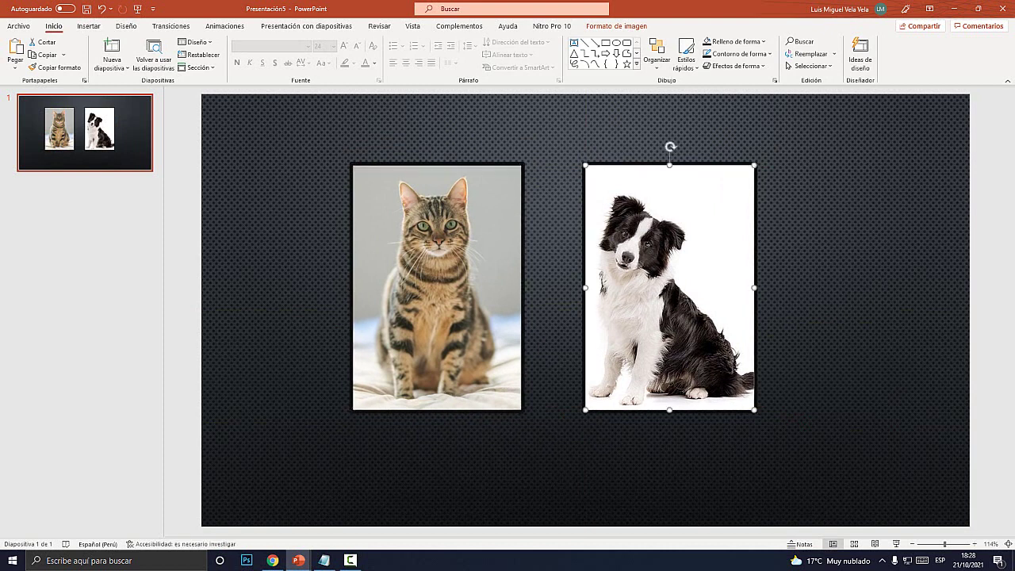
{"action": "left_click", "coordinate": [437, 286]}
{"action": "left_click_drag", "start_coordinate": [669, 286], "coordinate": [699, 286]}
{"action": "key", "text": "Escape"}
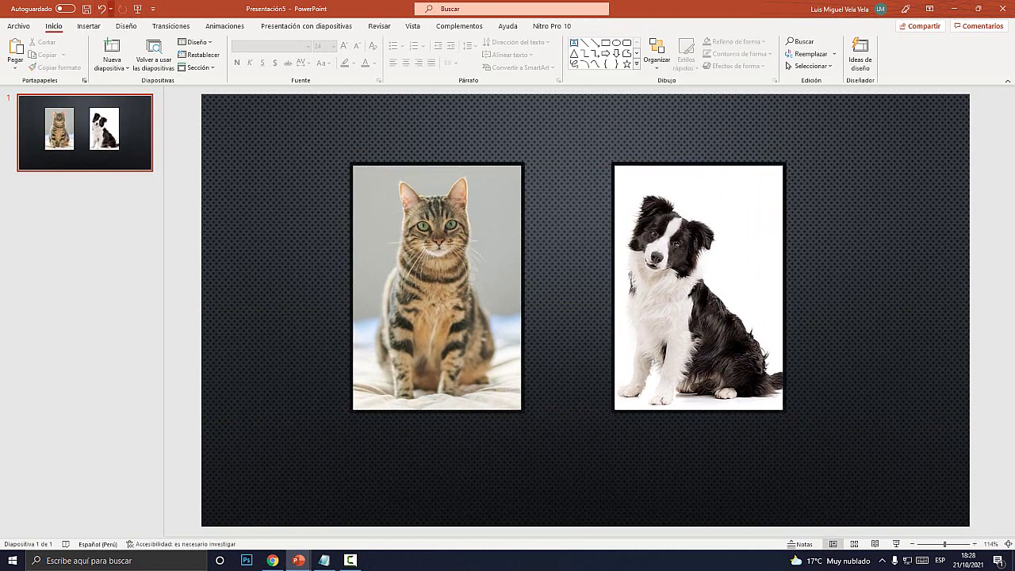
Draw a rectangle from the Shapes gallery covering the entire cat photo
{"action": "key", "text": "super+plus"}
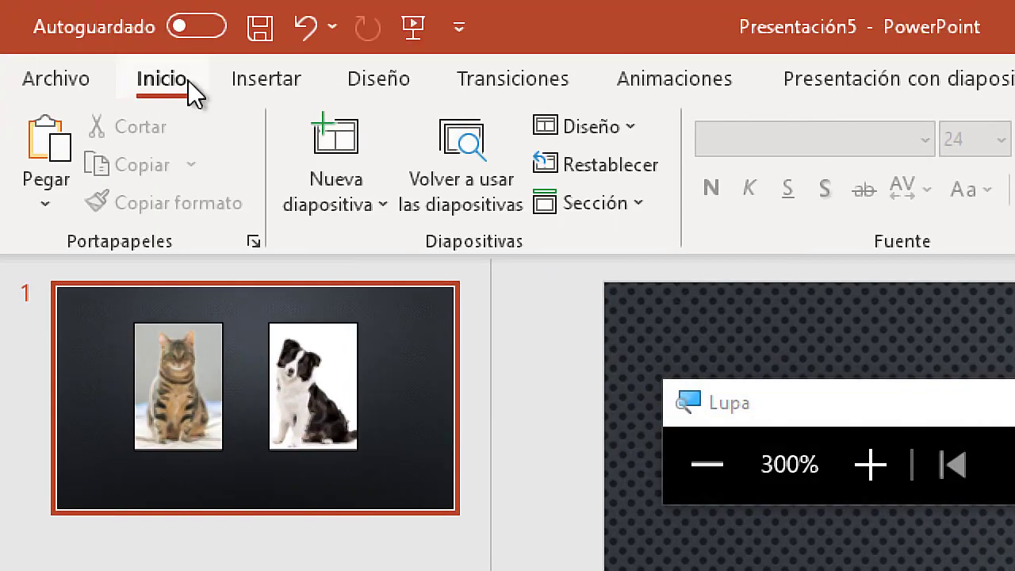
{"action": "left_click", "coordinate": [89, 26]}
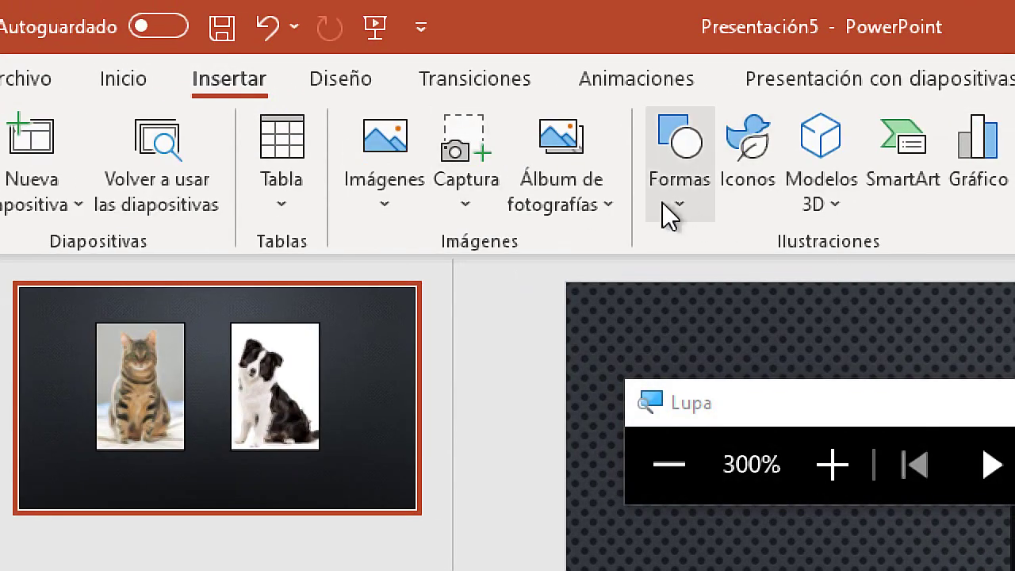
{"action": "left_click", "coordinate": [665, 205]}
{"action": "left_click", "coordinate": [621, 191]}
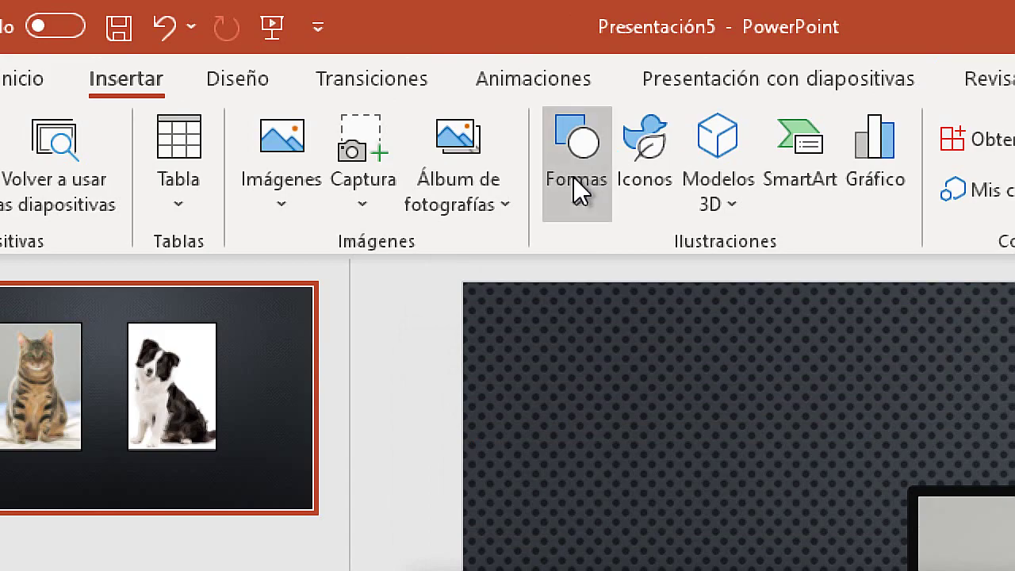
{"action": "left_click", "coordinate": [573, 177]}
{"action": "key", "text": "super+Escape"}
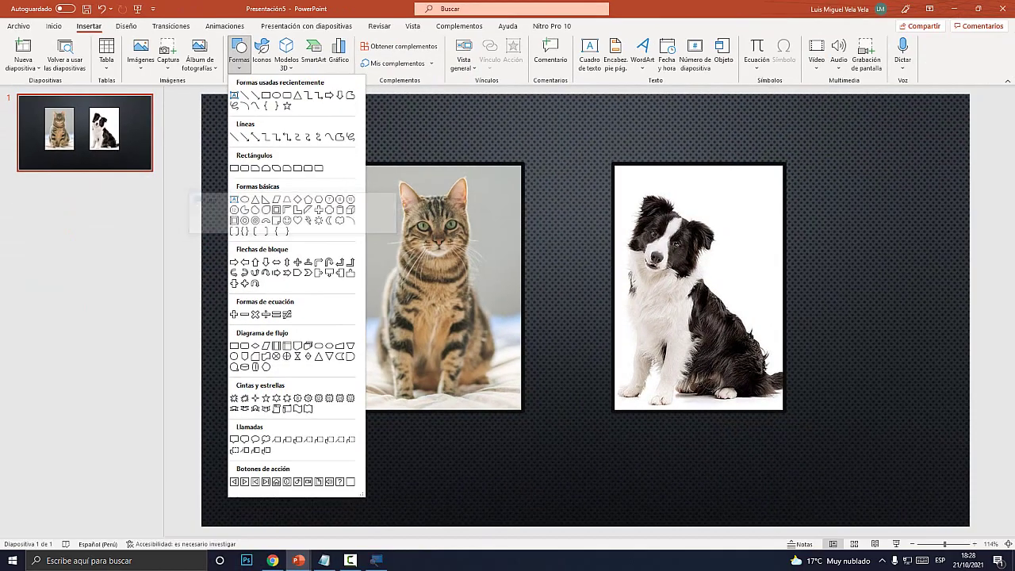
{"action": "key", "text": "super+plus"}
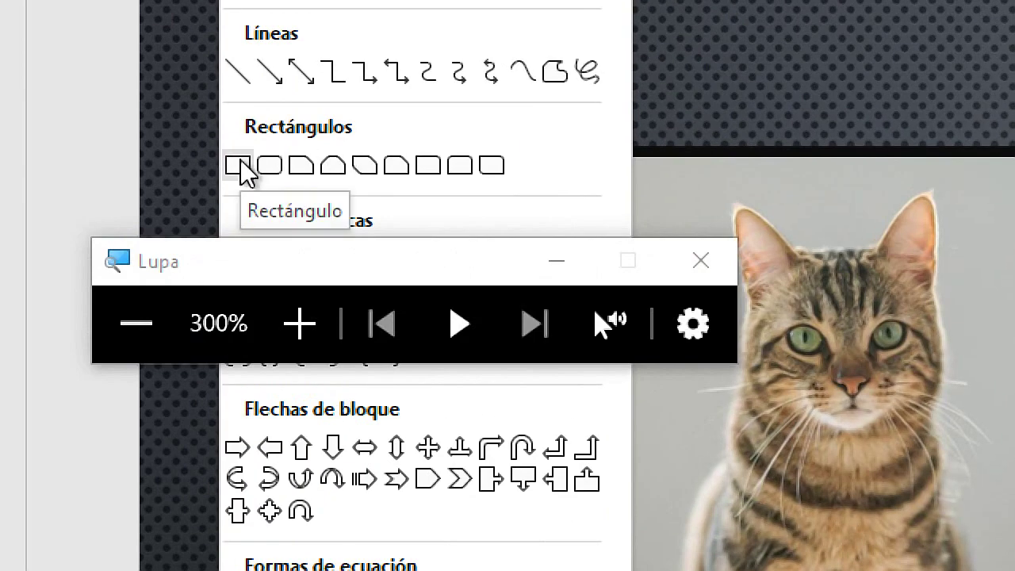
{"action": "left_click", "coordinate": [241, 161]}
{"action": "key", "text": "super+Escape"}
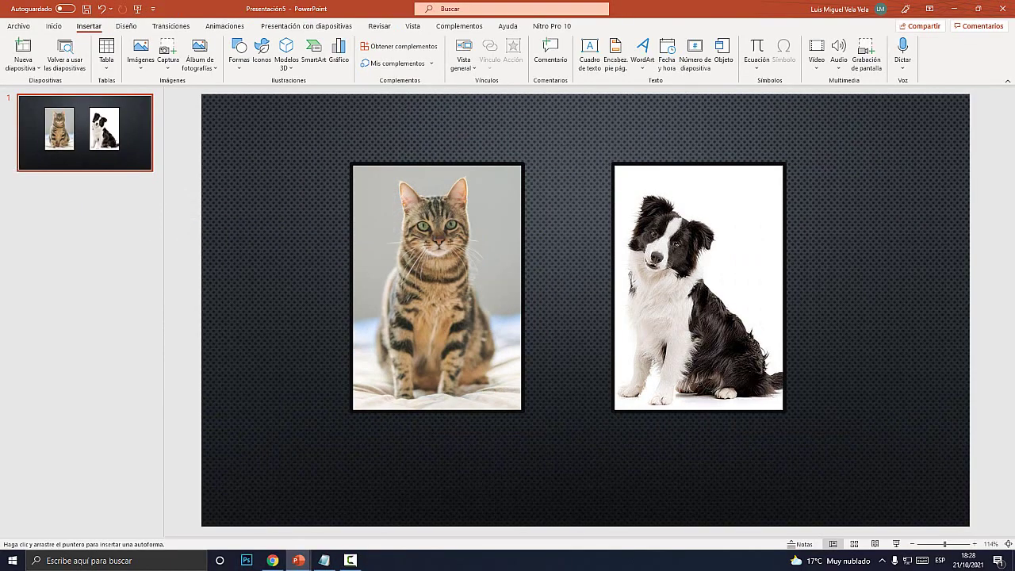
{"action": "left_click_drag", "start_coordinate": [366, 183], "coordinate": [522, 410]}
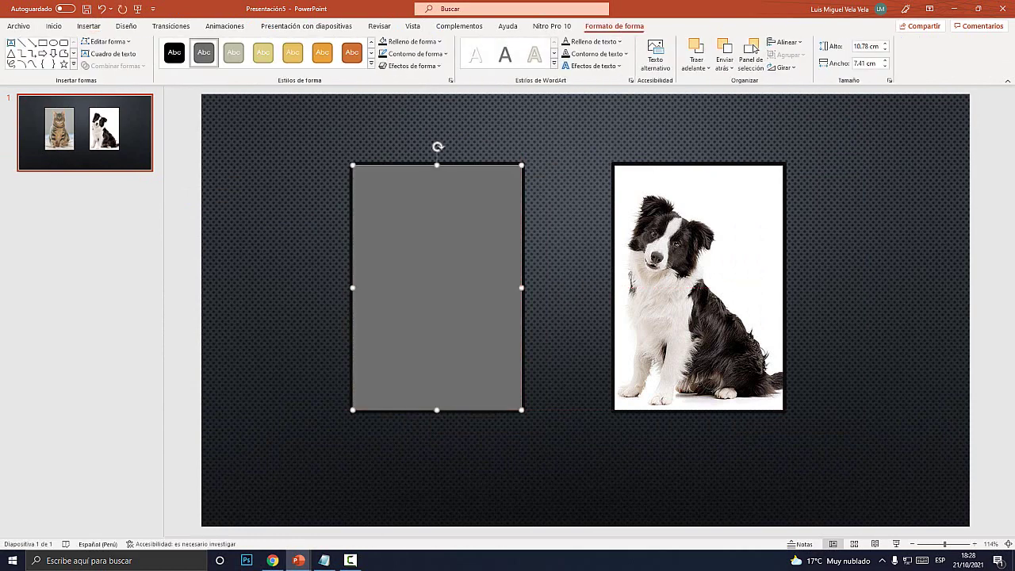
{"action": "mouse_move", "coordinate": [475, 356]}
{"action": "left_mouse_down"}
{"action": "mouse_move", "coordinate": [498, 357]}
{"action": "mouse_move", "coordinate": [477, 357]}
{"action": "left_mouse_up"}
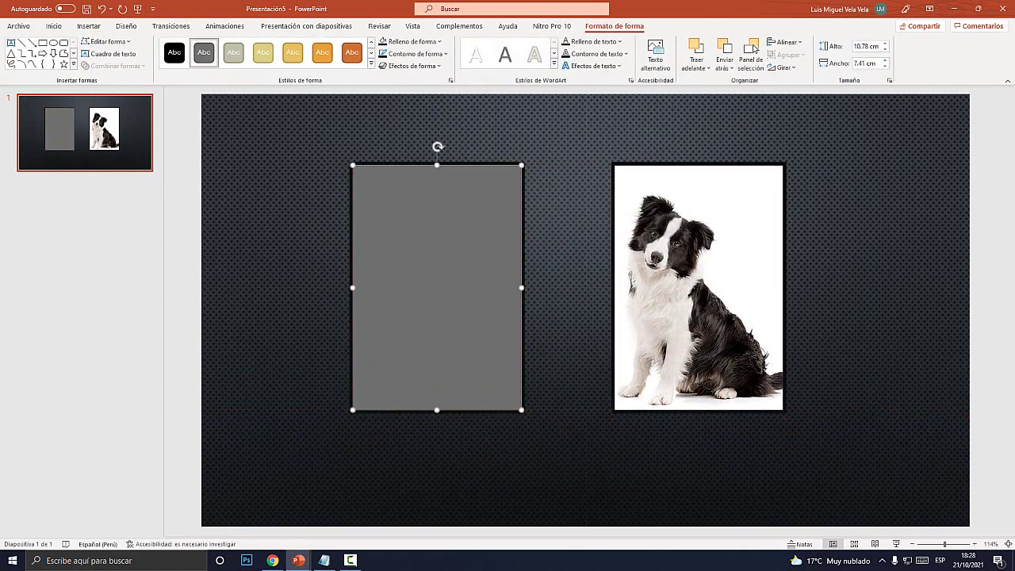
{"action": "left_click", "coordinate": [409, 41]}
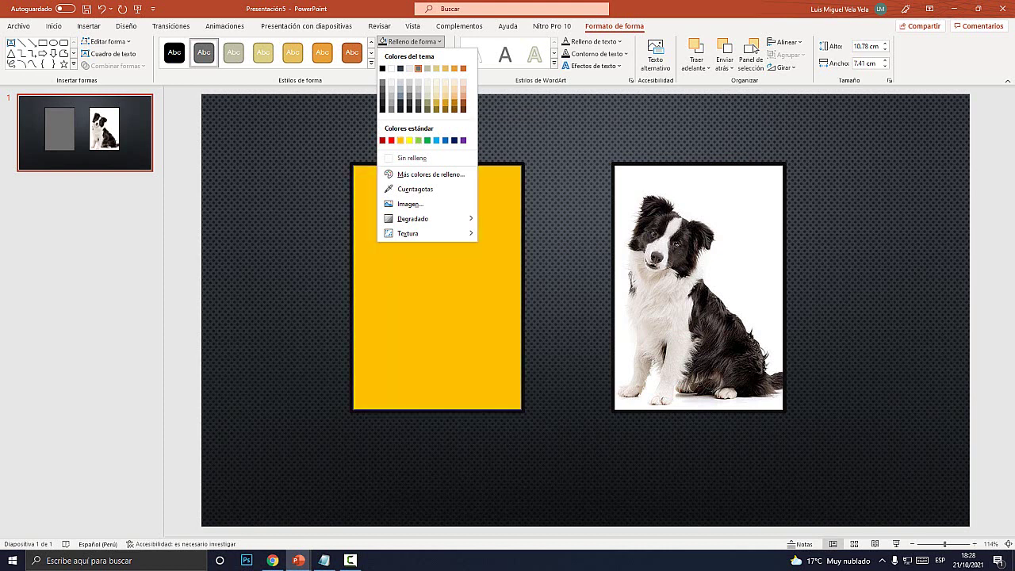
Fill the rectangle golden yellow, shifting it slightly off the cat photo
{"action": "left_click", "coordinate": [401, 141]}
{"action": "mouse_move", "coordinate": [438, 287]}
{"action": "left_mouse_down"}
{"action": "mouse_move", "coordinate": [458, 293]}
{"action": "mouse_move", "coordinate": [417, 309]}
{"action": "left_mouse_up"}
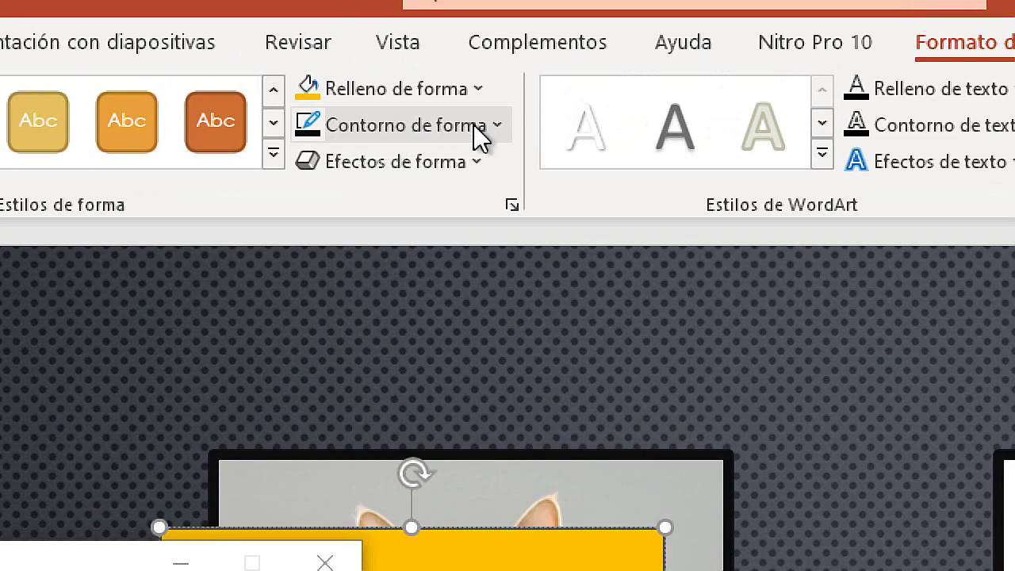
{"action": "left_click", "coordinate": [474, 125]}
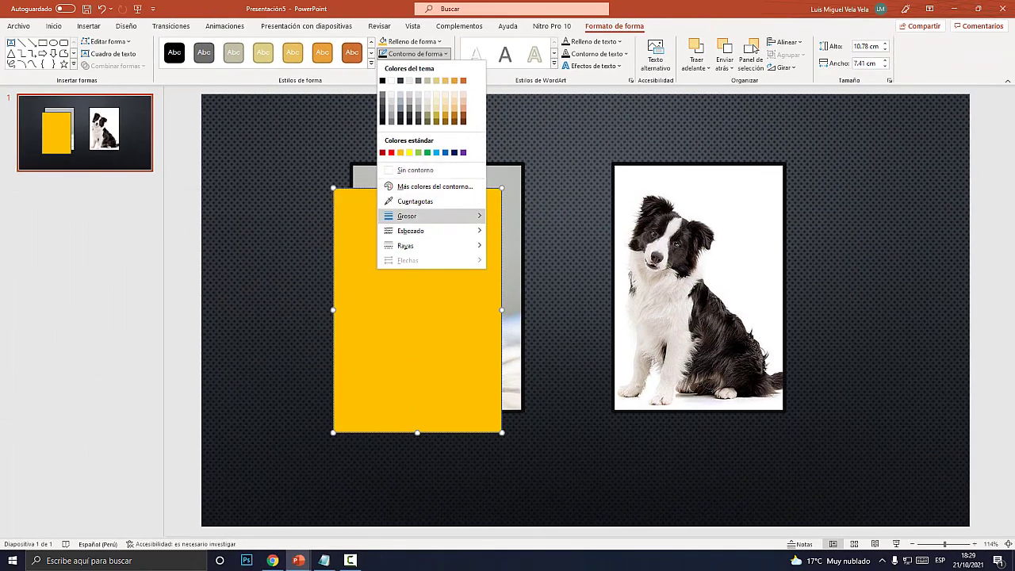
{"action": "mouse_move", "coordinate": [429, 216]}
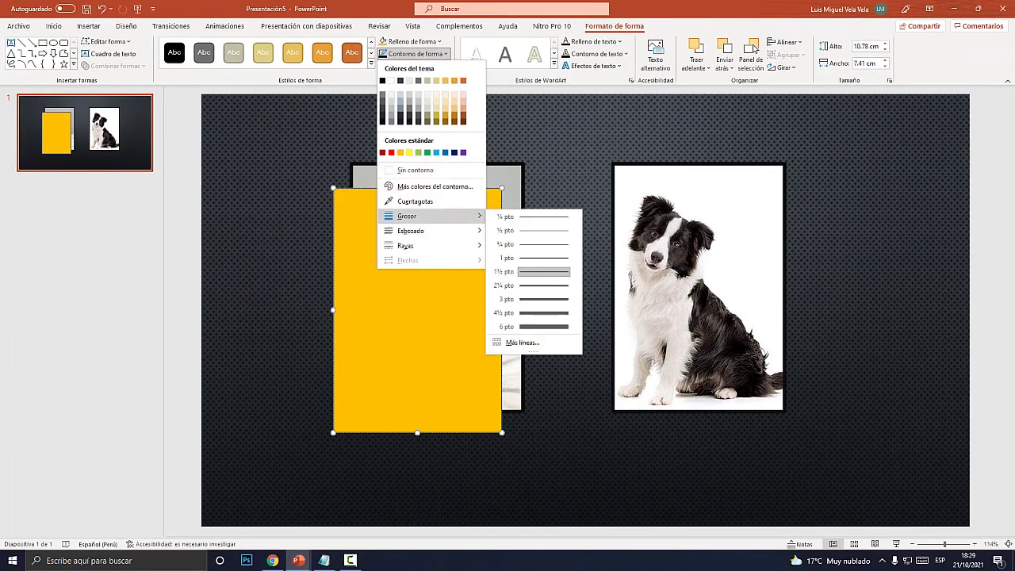
{"action": "left_click", "coordinate": [414, 54]}
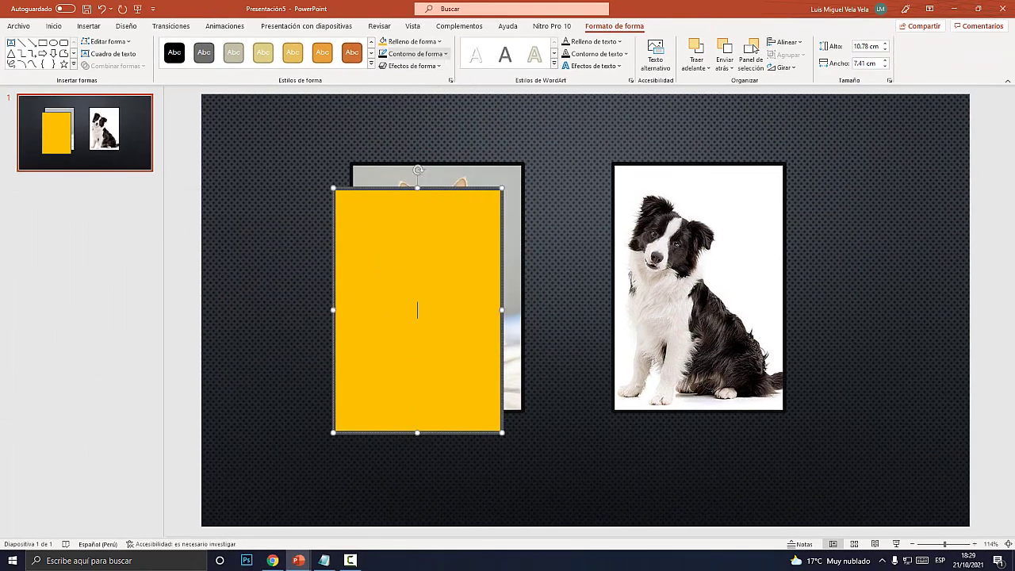
{"action": "left_click", "coordinate": [418, 53]}
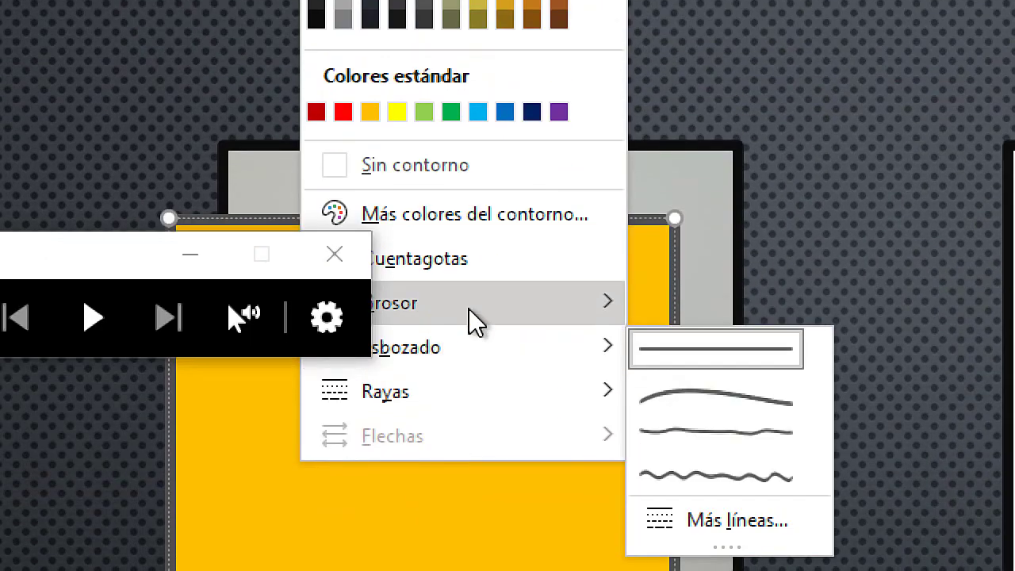
{"action": "mouse_move", "coordinate": [470, 352]}
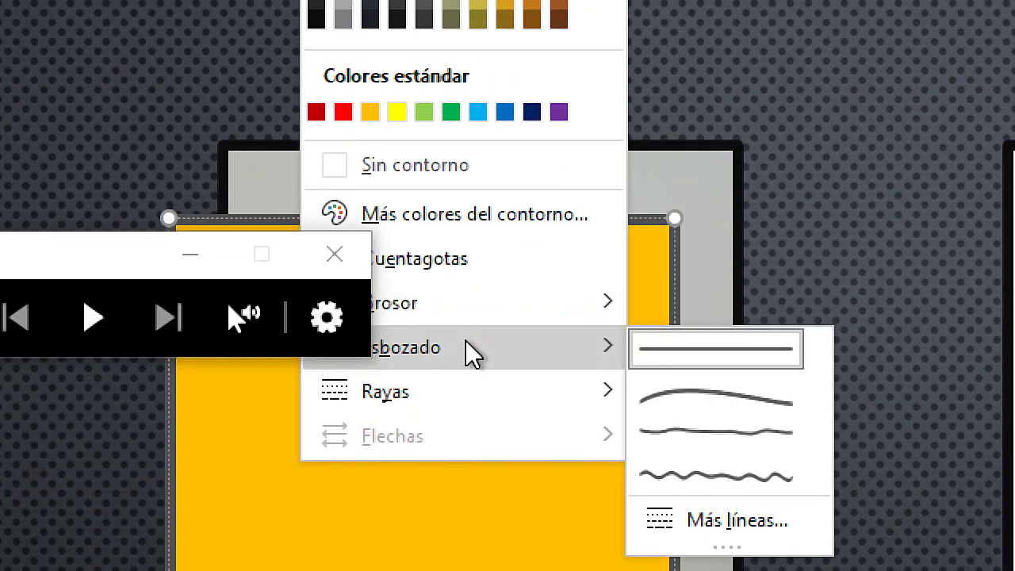
{"action": "left_click", "coordinate": [145, 262]}
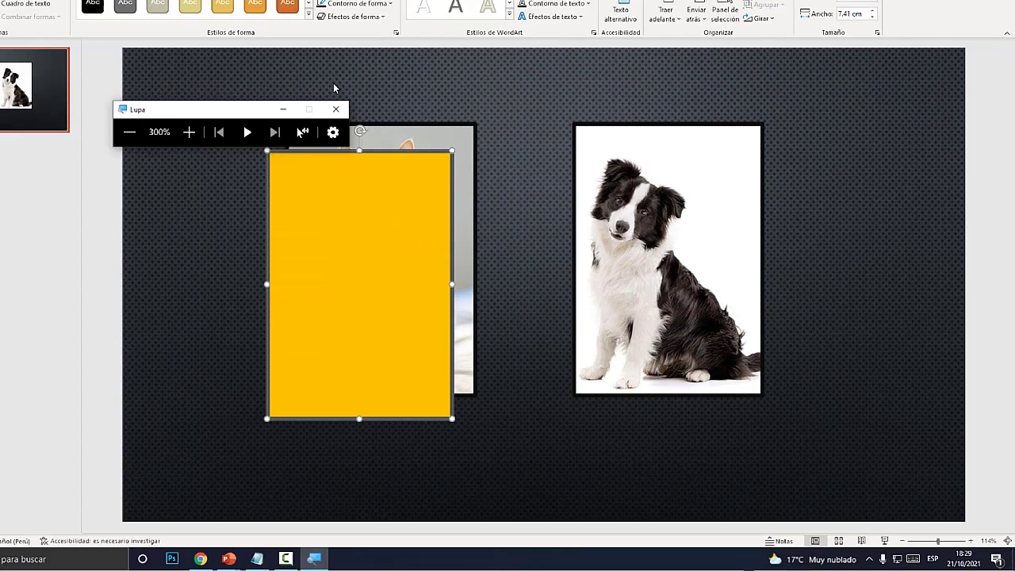
Give the yellow box a Scribble sketched outline style
{"action": "left_click", "coordinate": [335, 108]}
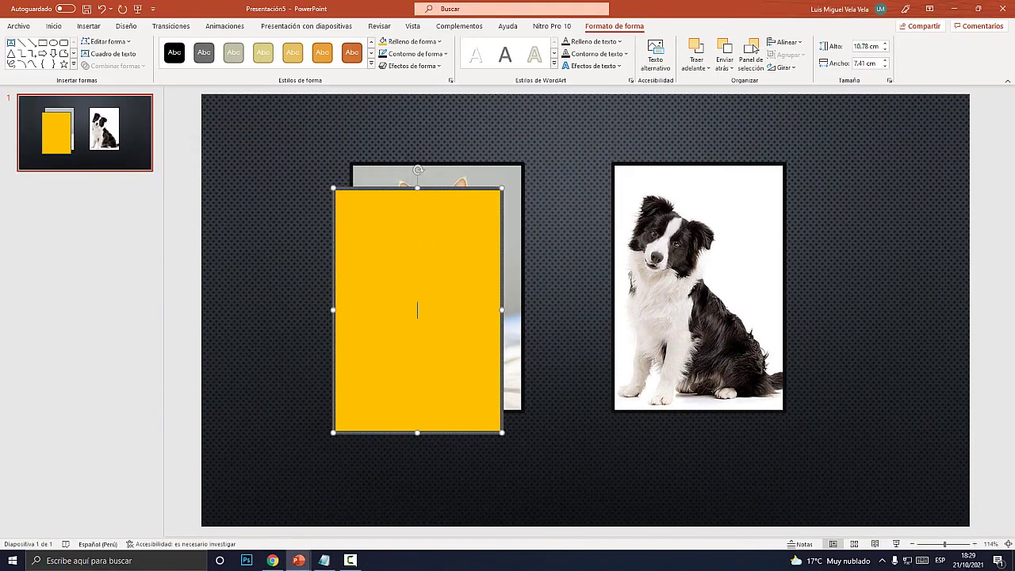
{"action": "left_click", "coordinate": [415, 53]}
{"action": "mouse_move", "coordinate": [432, 231]}
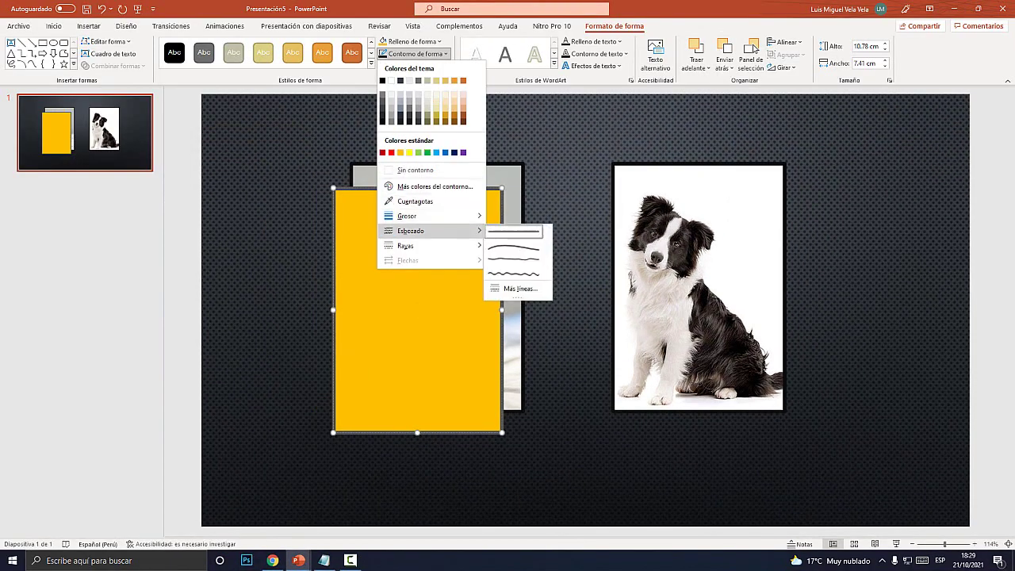
{"action": "key", "text": "super+plus"}
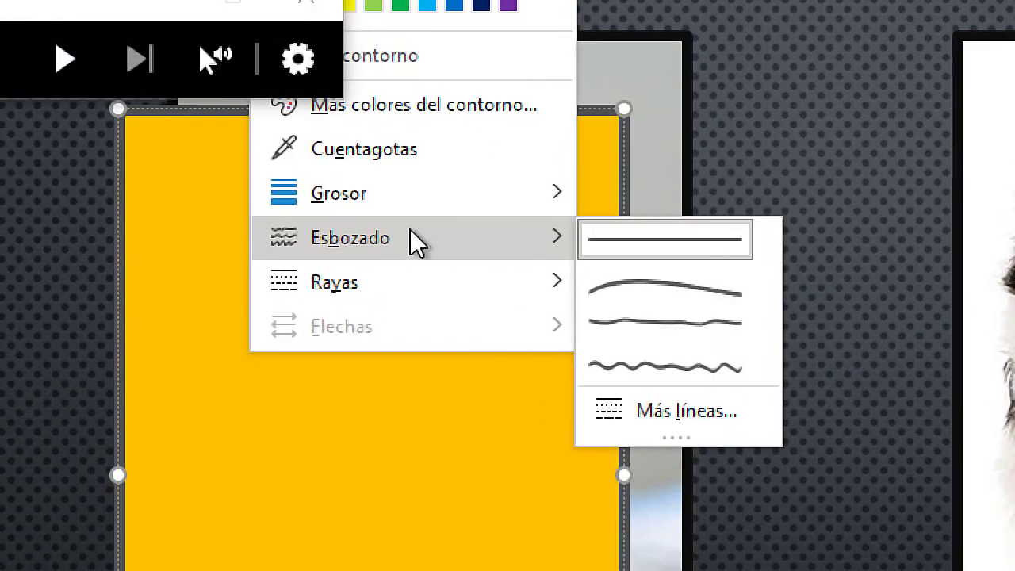
{"action": "left_click", "coordinate": [687, 384]}
{"action": "key", "text": "super+Escape"}
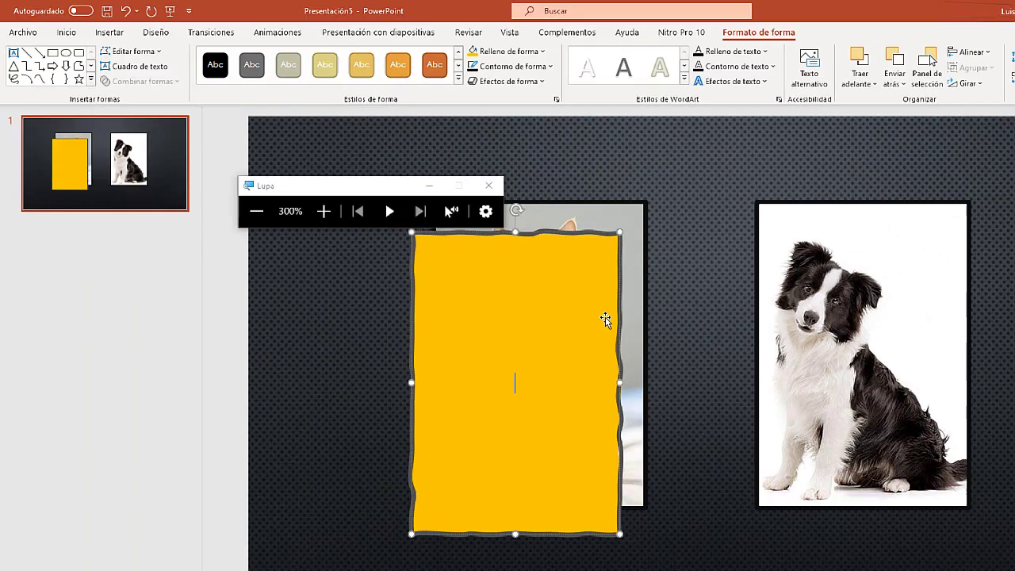
Place the yellow box exactly over the cat photo and make its outline black
{"action": "left_click_drag", "start_coordinate": [487, 346], "coordinate": [437, 288]}
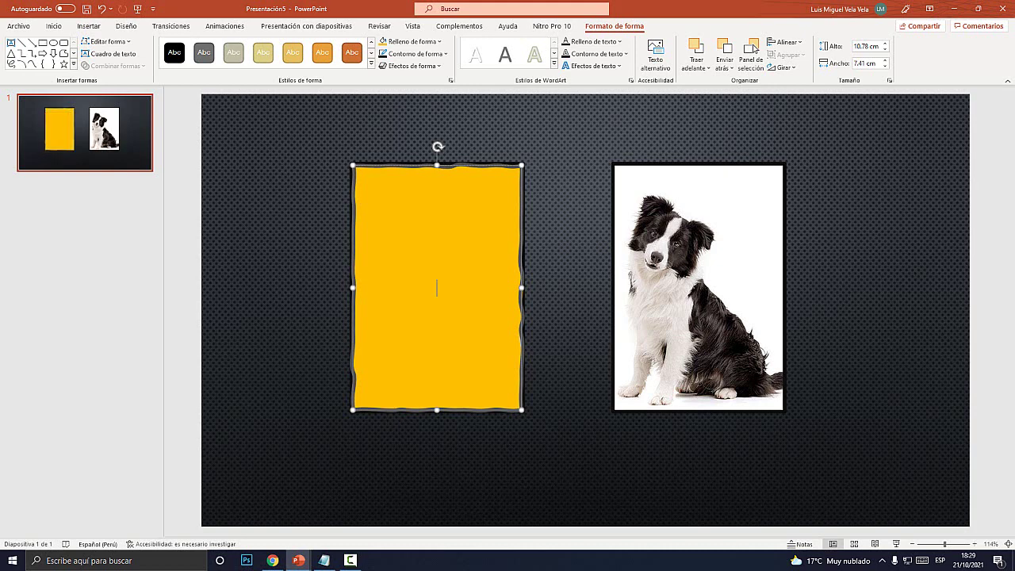
{"action": "left_click", "coordinate": [447, 53]}
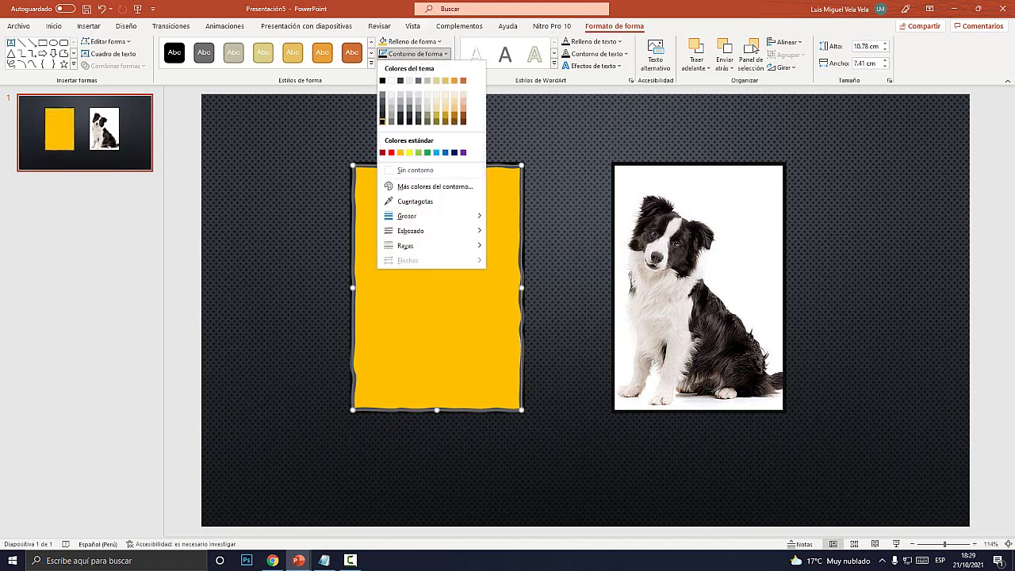
{"action": "left_click", "coordinate": [383, 122]}
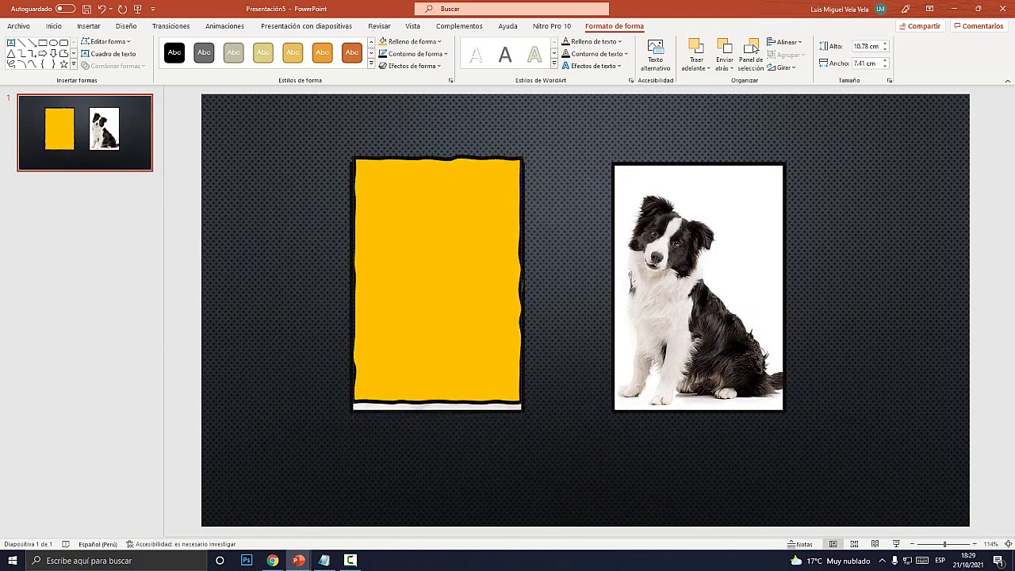
Copy the yellow box and move the pasted copy over the dog photo
{"action": "right_click", "coordinate": [436, 232]}
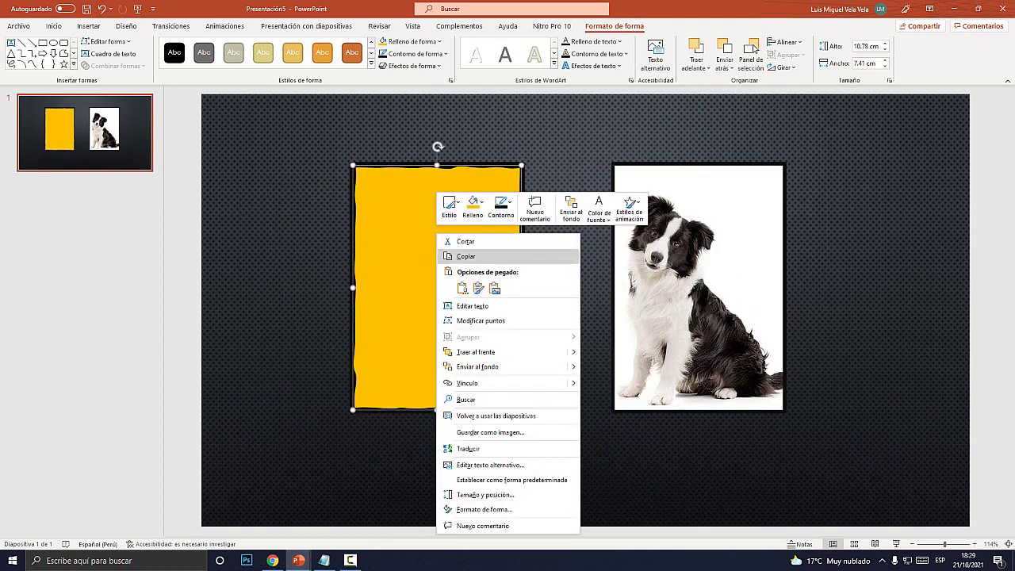
{"action": "left_click", "coordinate": [466, 257]}
{"action": "key", "text": "Escape"}
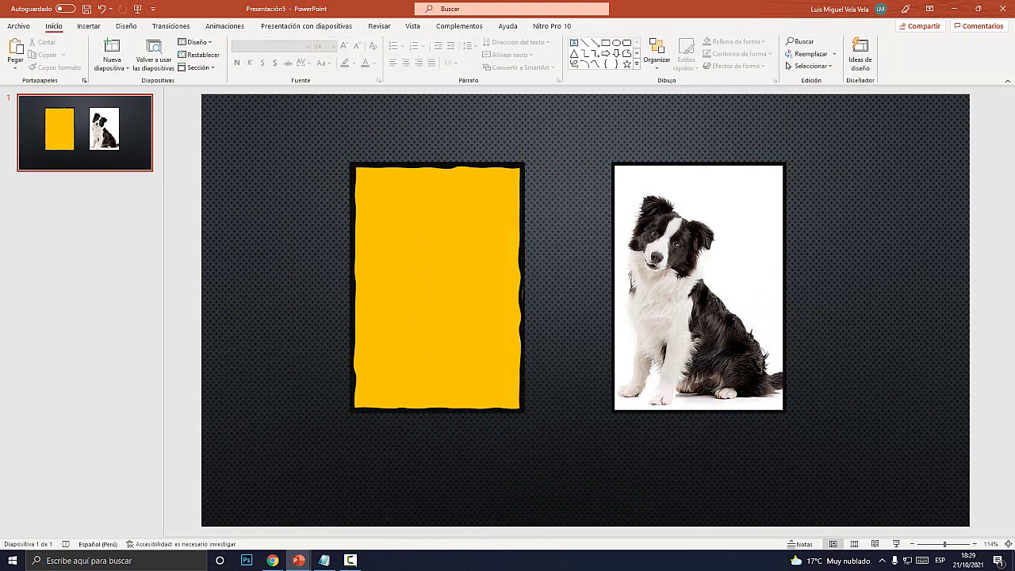
{"action": "right_click", "coordinate": [553, 207]}
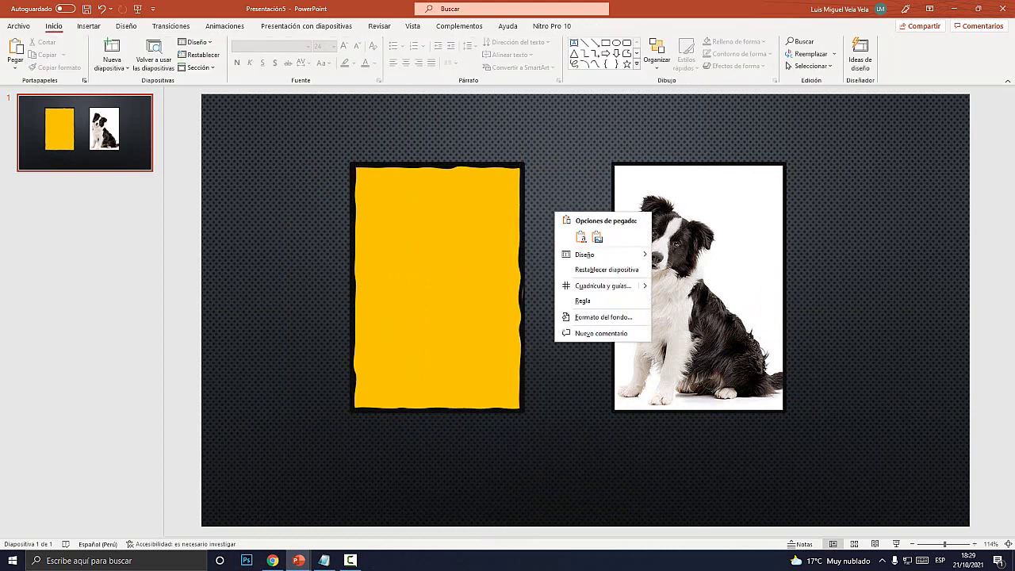
{"action": "left_click", "coordinate": [598, 236]}
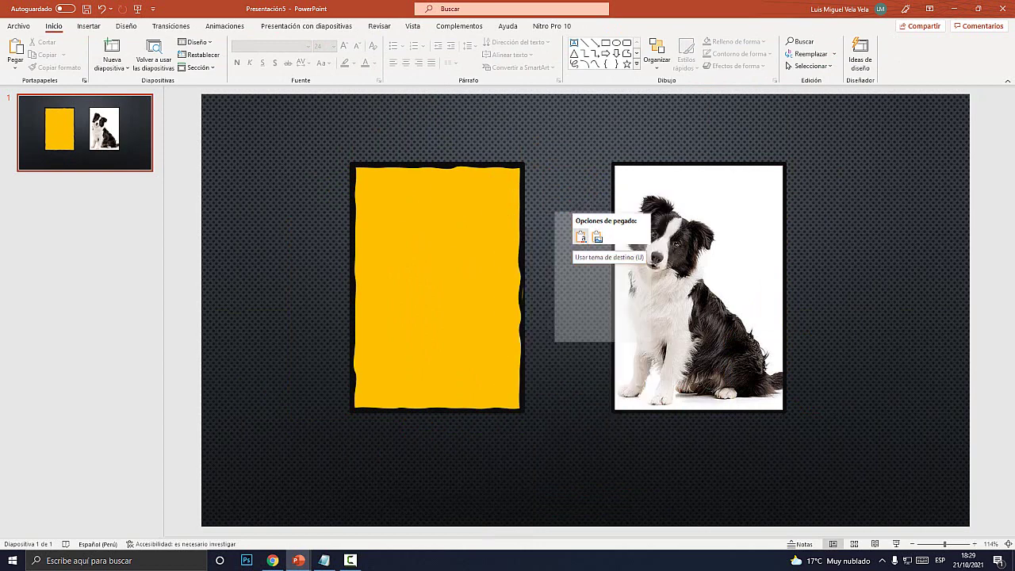
{"action": "key", "text": "Escape"}
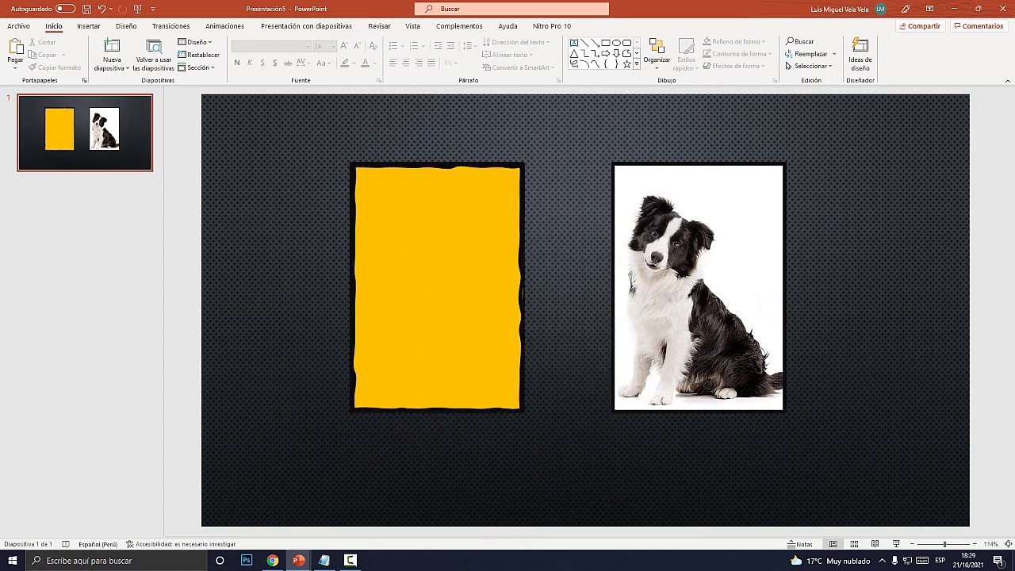
{"action": "key", "text": "ctrl+v"}
{"action": "mouse_move", "coordinate": [438, 287]}
{"action": "left_mouse_down"}
{"action": "mouse_move", "coordinate": [695, 277]}
{"action": "mouse_move", "coordinate": [698, 288]}
{"action": "left_mouse_up"}
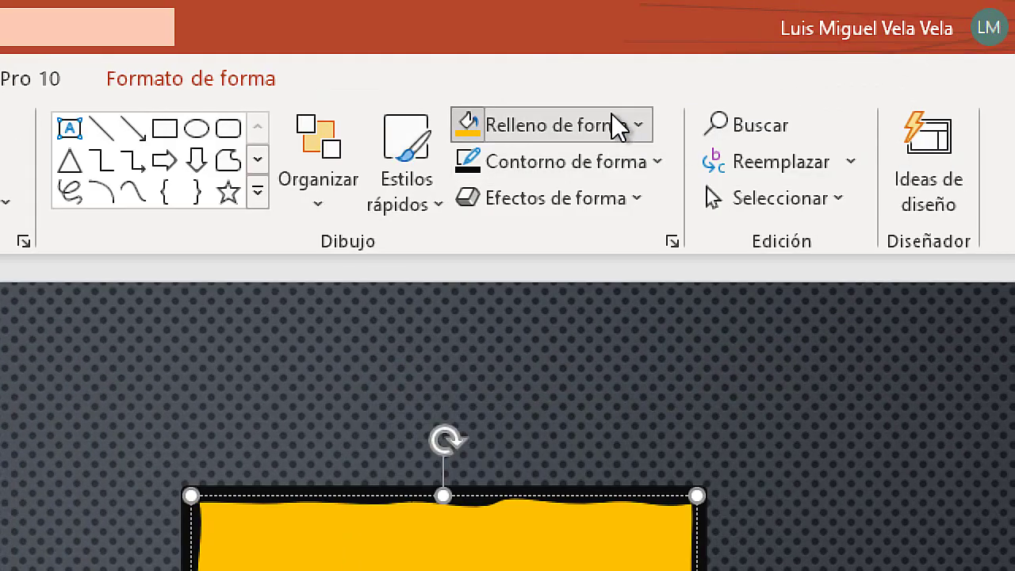
Fill the copy green and move the yellow box down to uncover the cat
{"action": "left_click", "coordinate": [618, 127]}
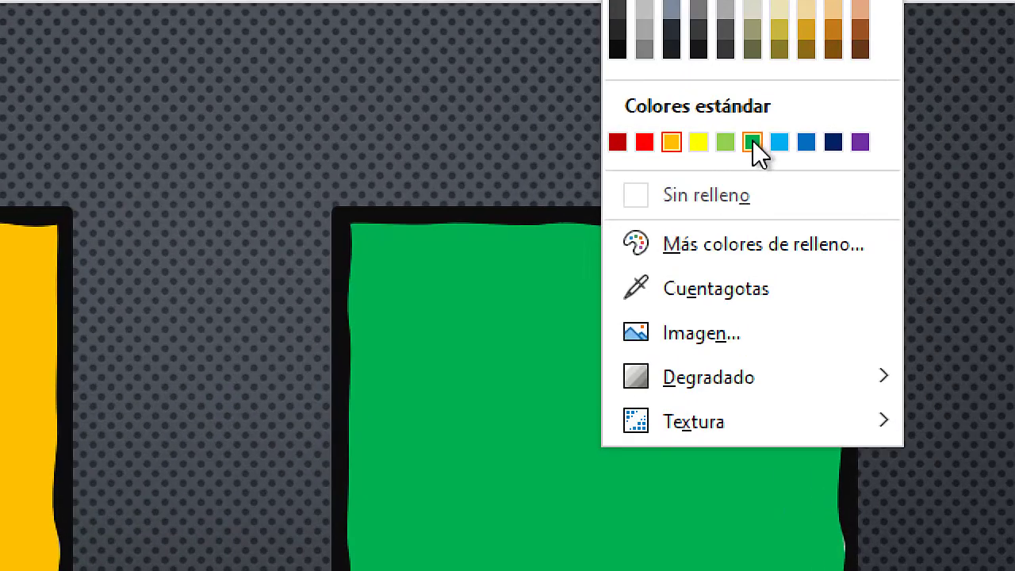
{"action": "left_click", "coordinate": [751, 140]}
{"action": "key", "text": "Escape"}
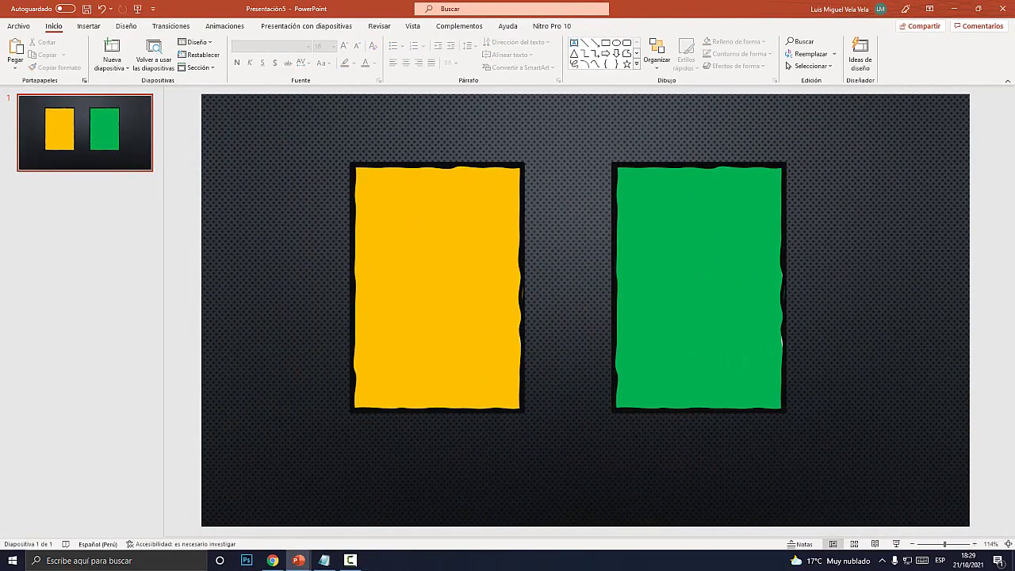
{"action": "key", "text": "Tab"}
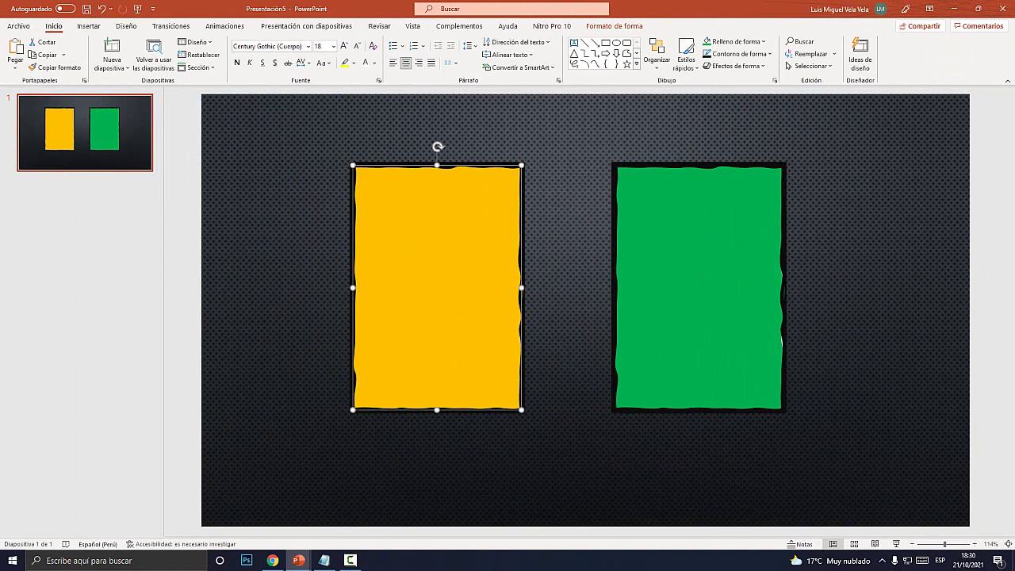
{"action": "left_click_drag", "start_coordinate": [437, 287], "coordinate": [451, 390]}
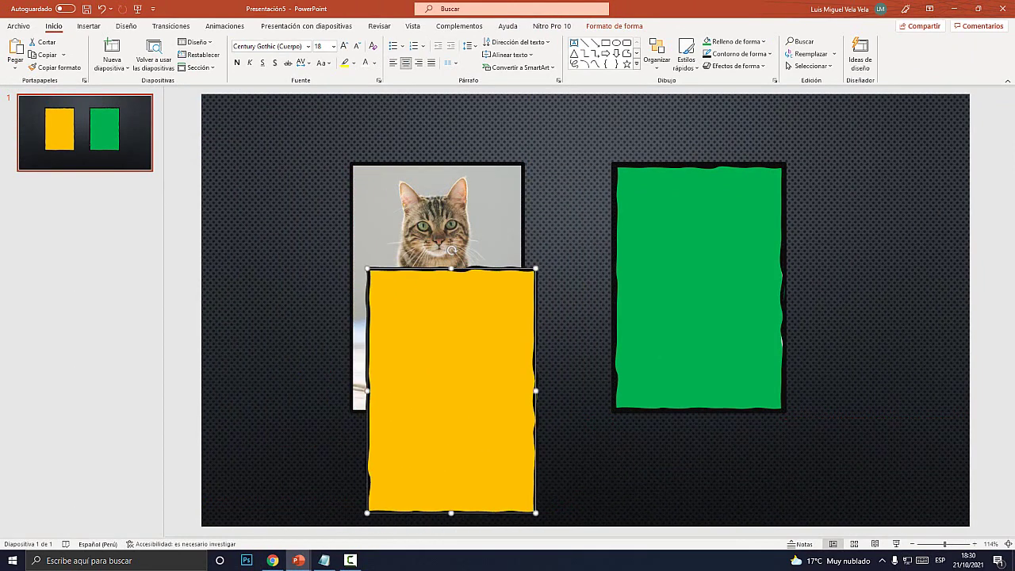
Lower the green box so the dog's head shows, and align the yellow box under the cat photo
{"action": "left_click_drag", "start_coordinate": [698, 182], "coordinate": [700, 290]}
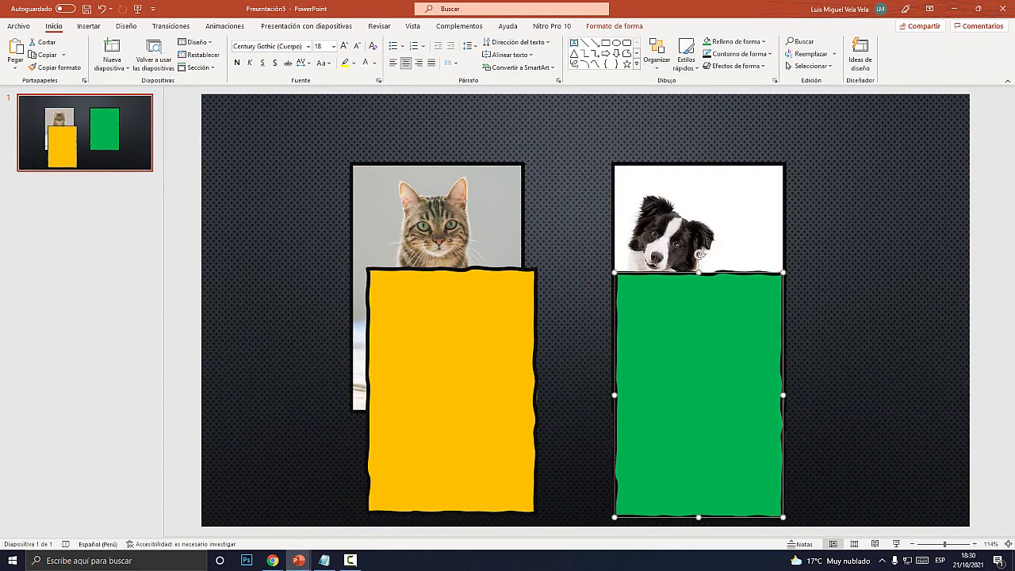
{"action": "left_click_drag", "start_coordinate": [452, 381], "coordinate": [439, 385]}
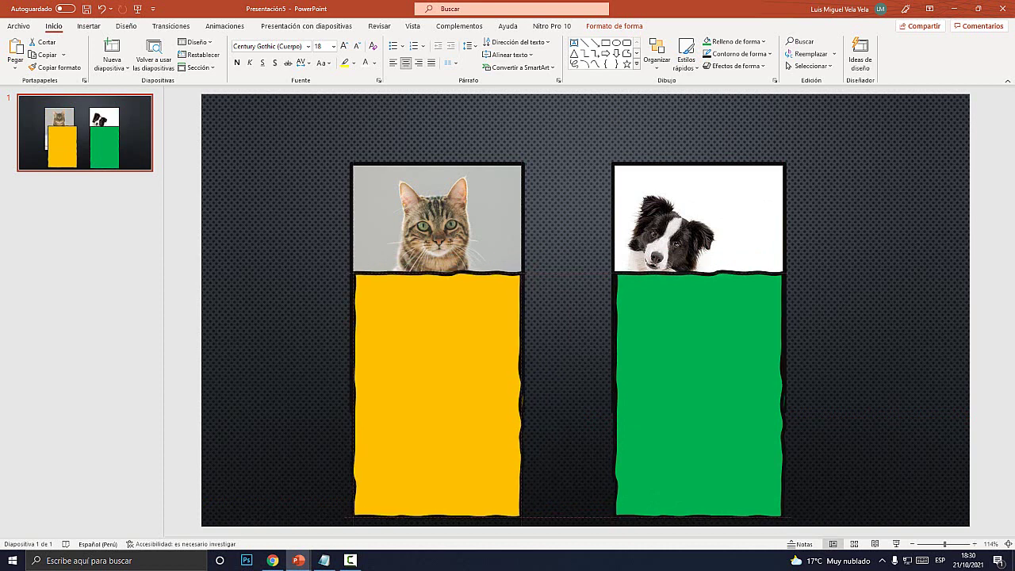
{"action": "key", "text": "Tab"}
{"action": "key", "text": "Tab"}
{"action": "key", "text": "shift+Tab"}
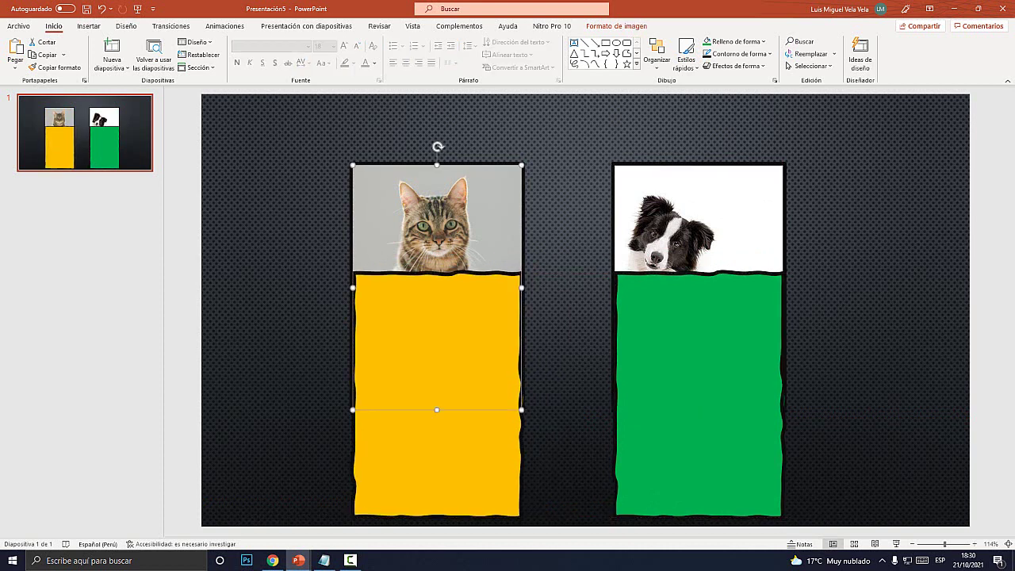
{"action": "key", "text": "Tab"}
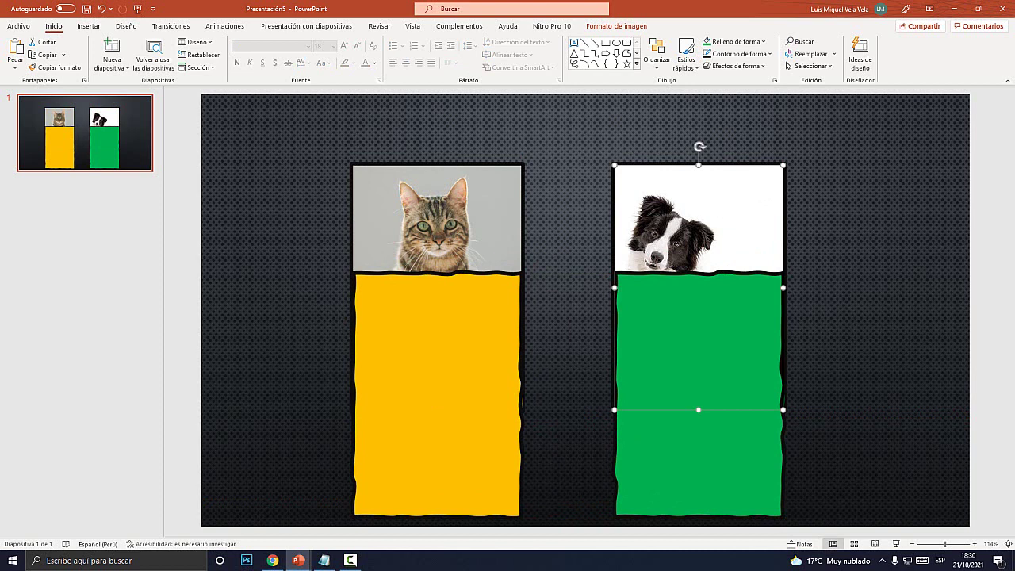
{"action": "key", "text": "Escape"}
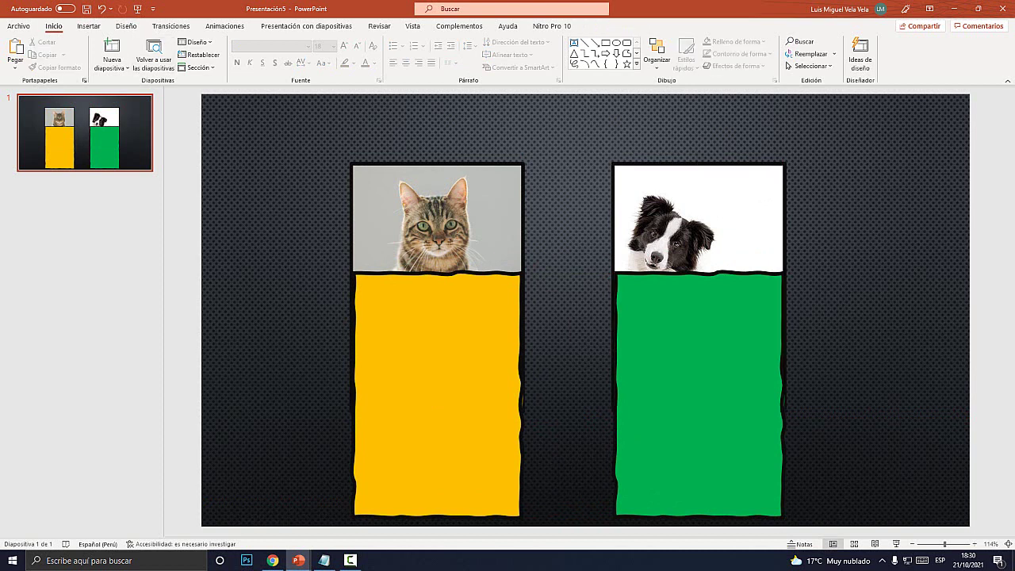
{"action": "key", "text": "super+plus"}
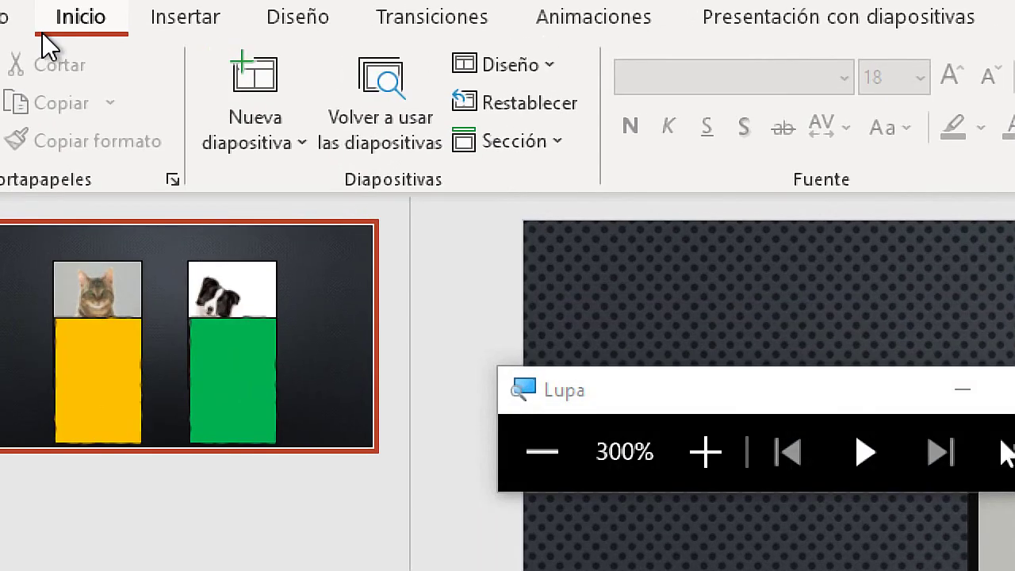
{"action": "key", "text": "super+Escape"}
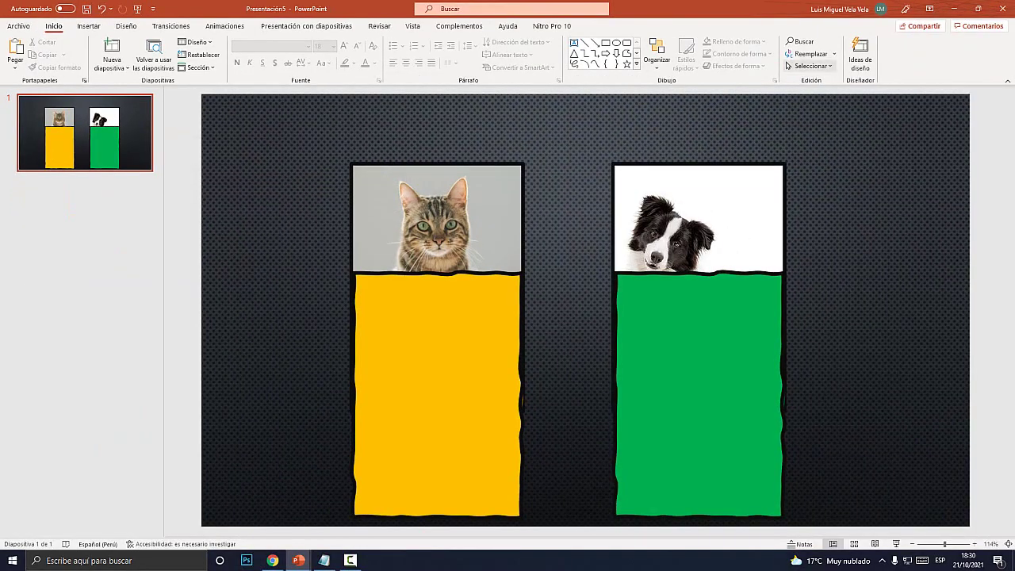
{"action": "key", "text": "super+plus"}
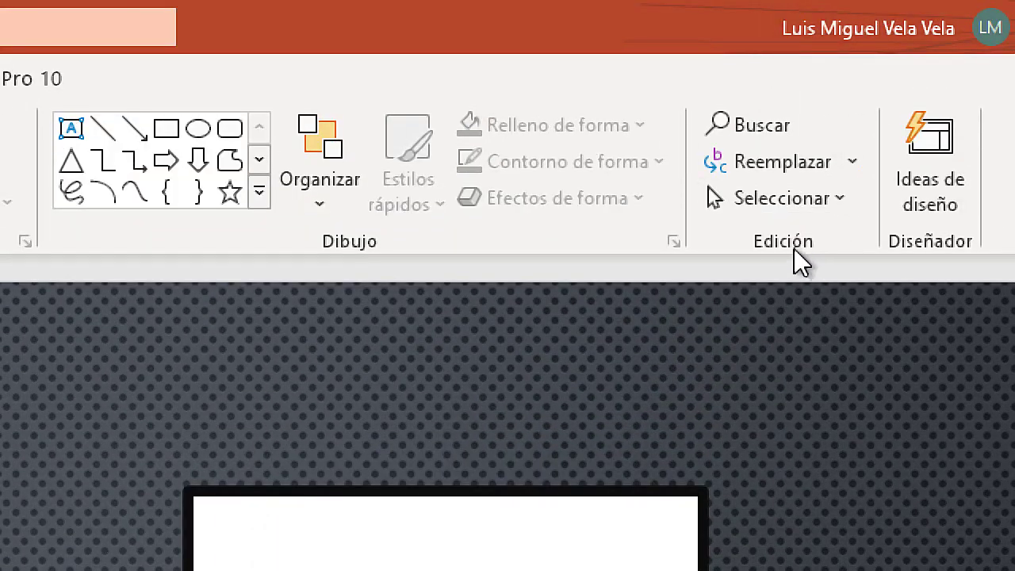
Show the Selection pane listing Rectángulo 8, Rectángulo 7, Imagen 6 and Imagen 4, then select Rectángulo 8
{"action": "left_click", "coordinate": [787, 208]}
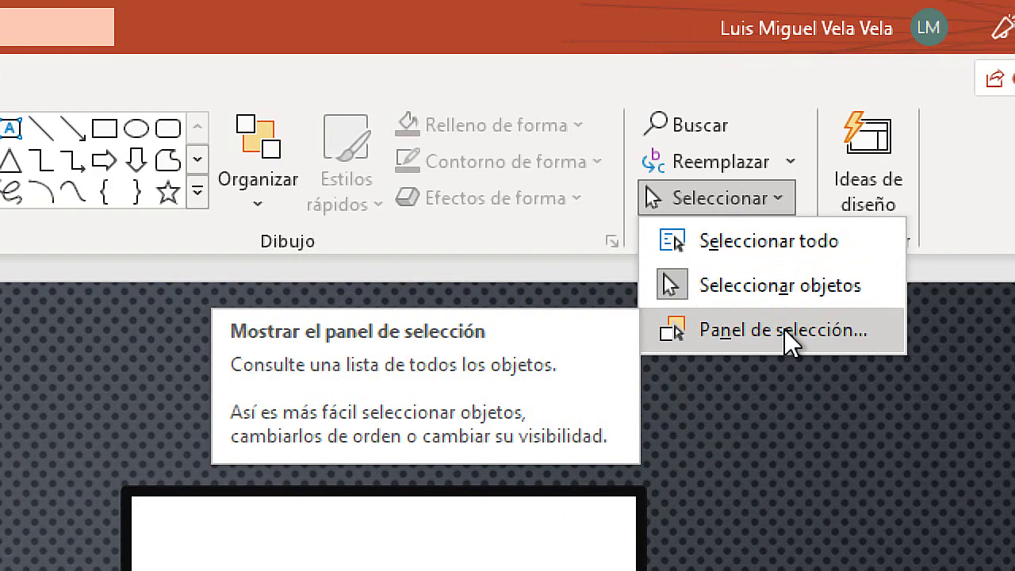
{"action": "left_click", "coordinate": [785, 329]}
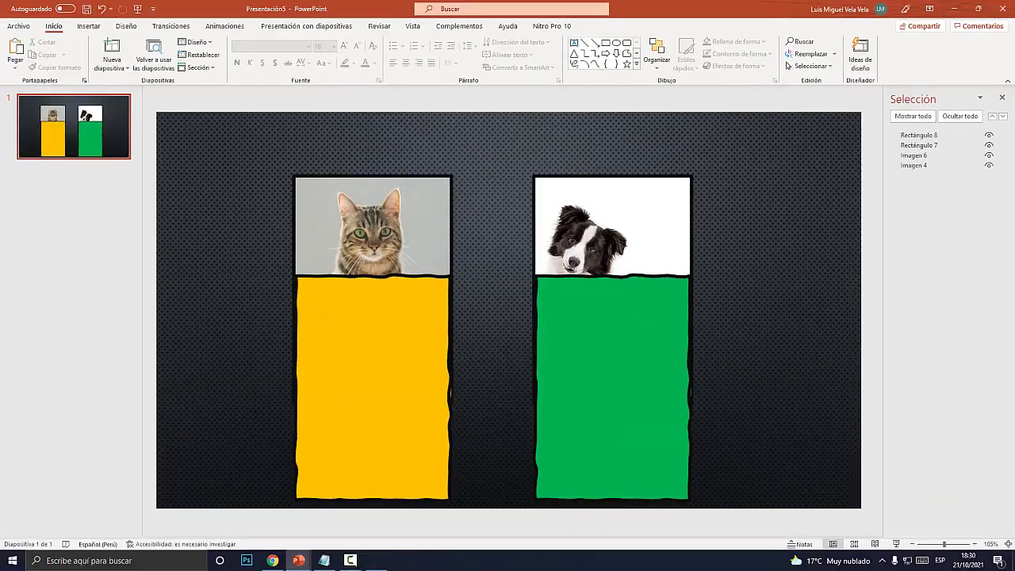
{"action": "left_click", "coordinate": [613, 257]}
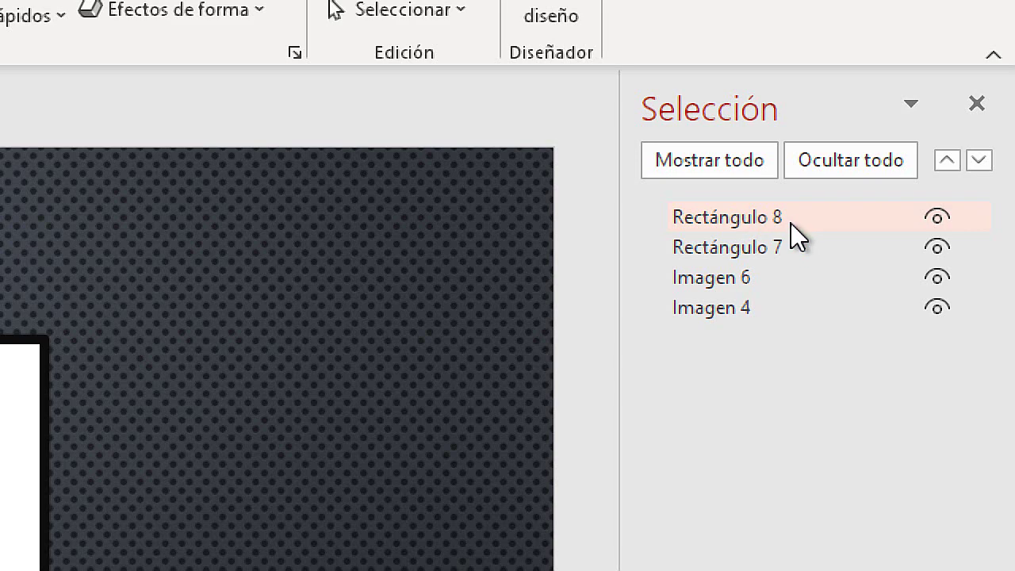
Rename Rectángulo 8 (the green box) to C Verde in the Selection pane
{"action": "double_click", "coordinate": [788, 218]}
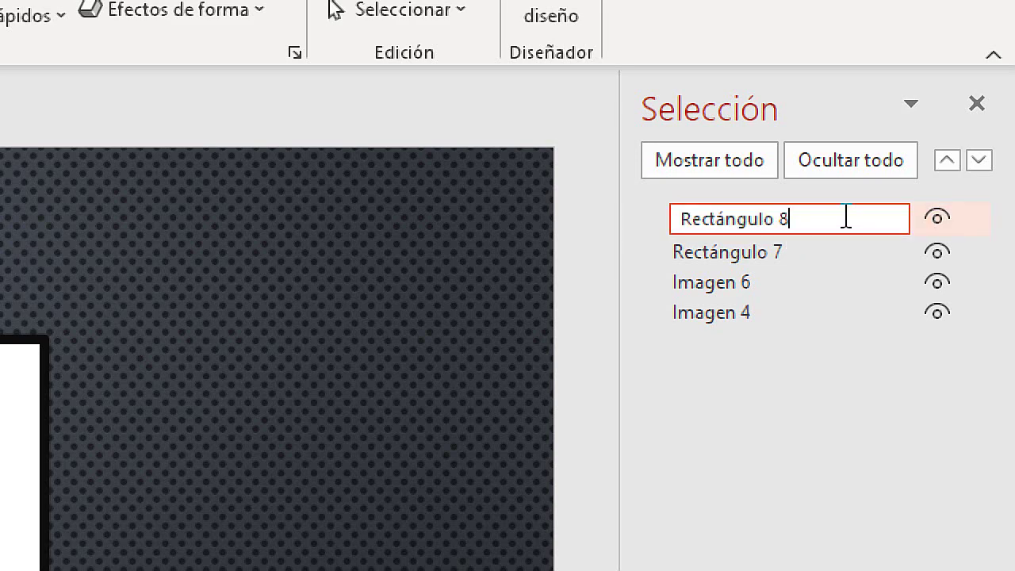
{"action": "left_click_drag", "start_coordinate": [846, 218], "coordinate": [680, 217]}
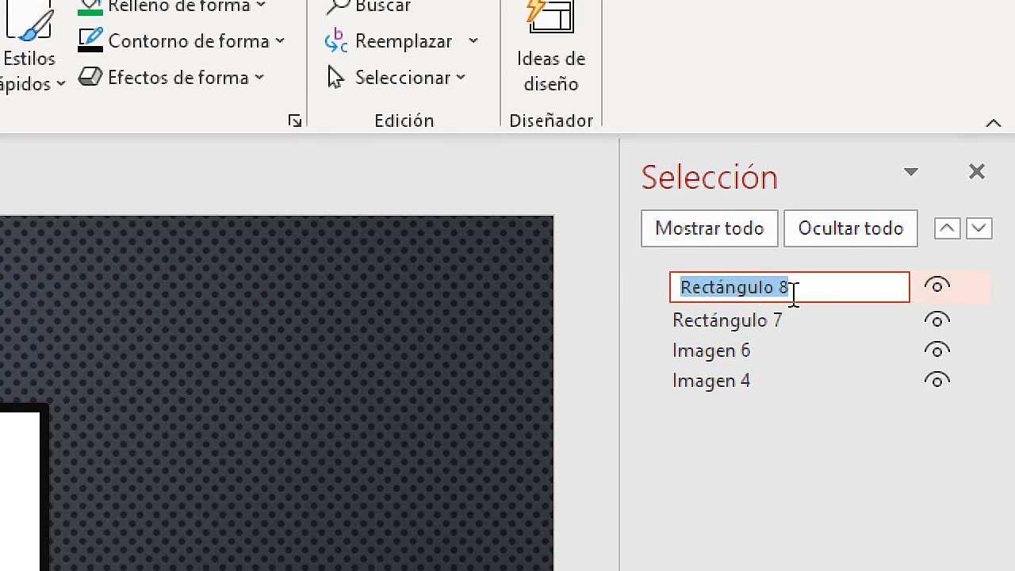
{"action": "type", "text": "RE"}
{"action": "key", "text": "BackSpace"}
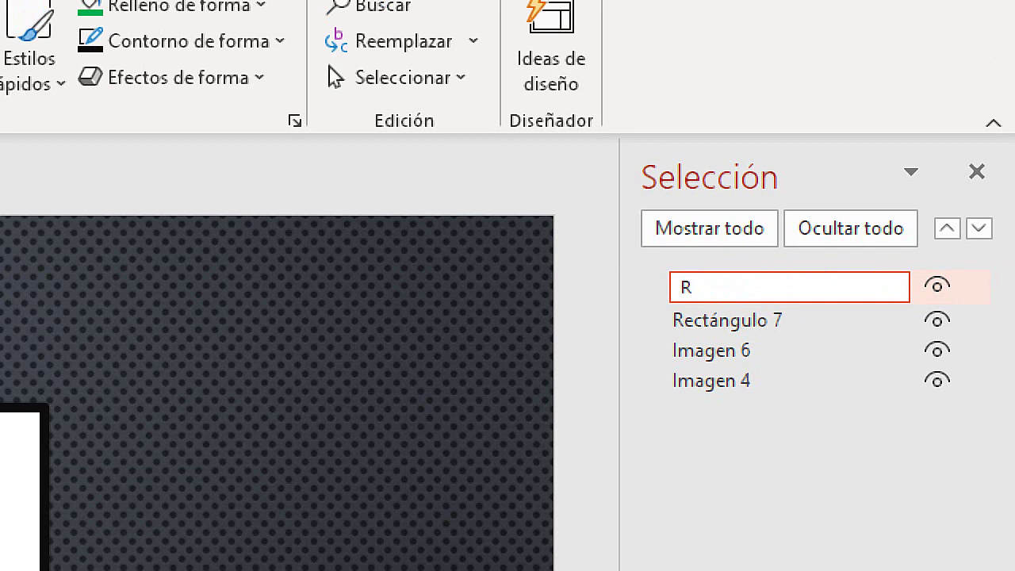
{"action": "key", "text": "BackSpace"}
{"action": "type", "text": "Cu"}
{"action": "key", "text": "BackSpace"}
{"action": "type", "text": "Verde"}
{"action": "key", "text": "BackSpace"}
{"action": "key", "text": "BackSpace"}
{"action": "key", "text": "BackSpace"}
{"action": "key", "text": "BackSpace"}
{"action": "type", "text": "ERDE"}
{"action": "key", "text": "BackSpace"}
{"action": "key", "text": "BackSpace"}
{"action": "key", "text": "BackSpace"}
{"action": "key", "text": "BackSpace"}
{"action": "type", "text": "erde"}
{"action": "left_click_drag", "start_coordinate": [762, 287], "coordinate": [707, 297]}
{"action": "key", "text": "ctrl+a"}
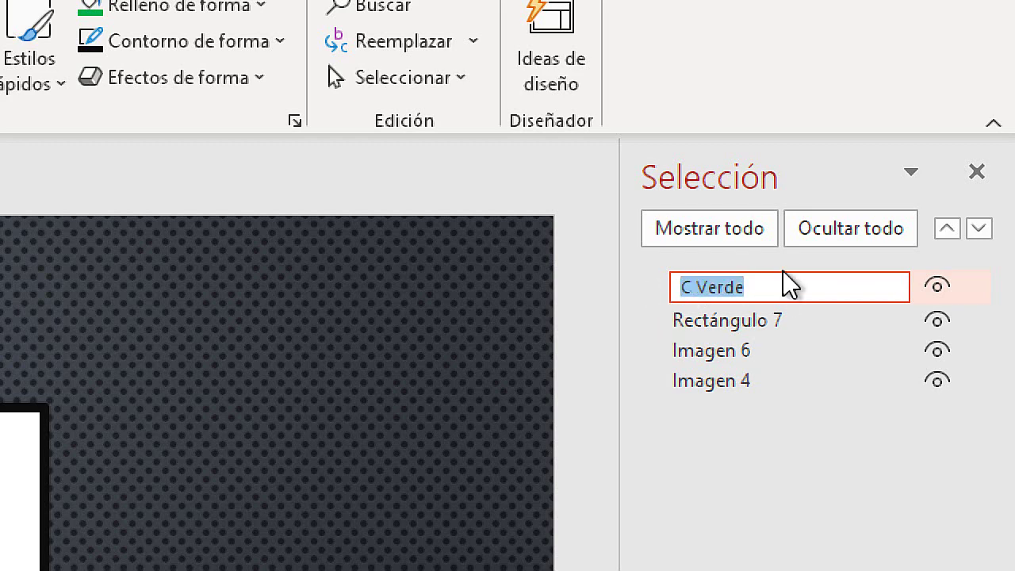
{"action": "key", "text": "Return"}
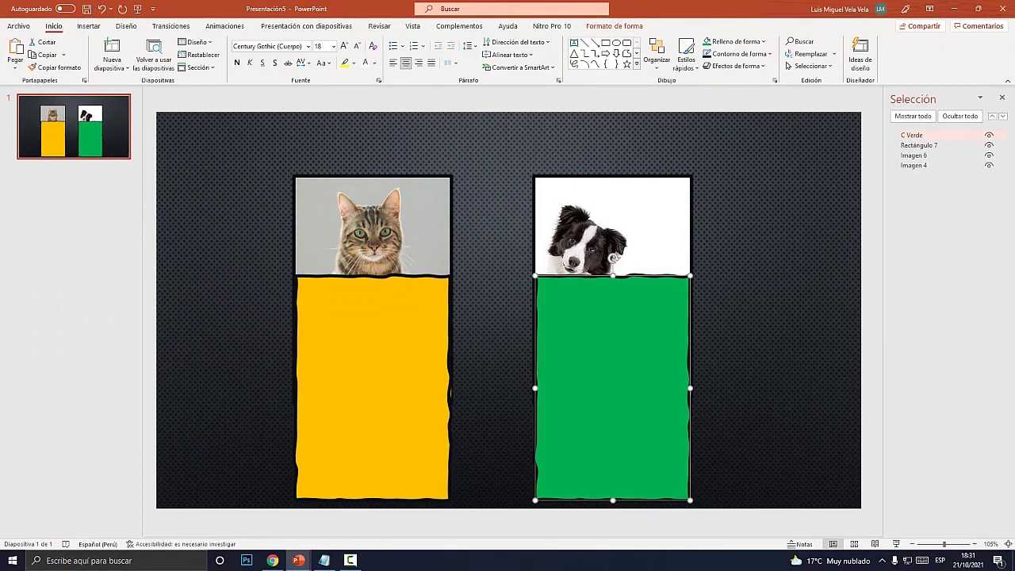
Rename Rectángulo 7 (the yellow box) to C Amarillo
{"action": "left_click", "coordinate": [381, 302]}
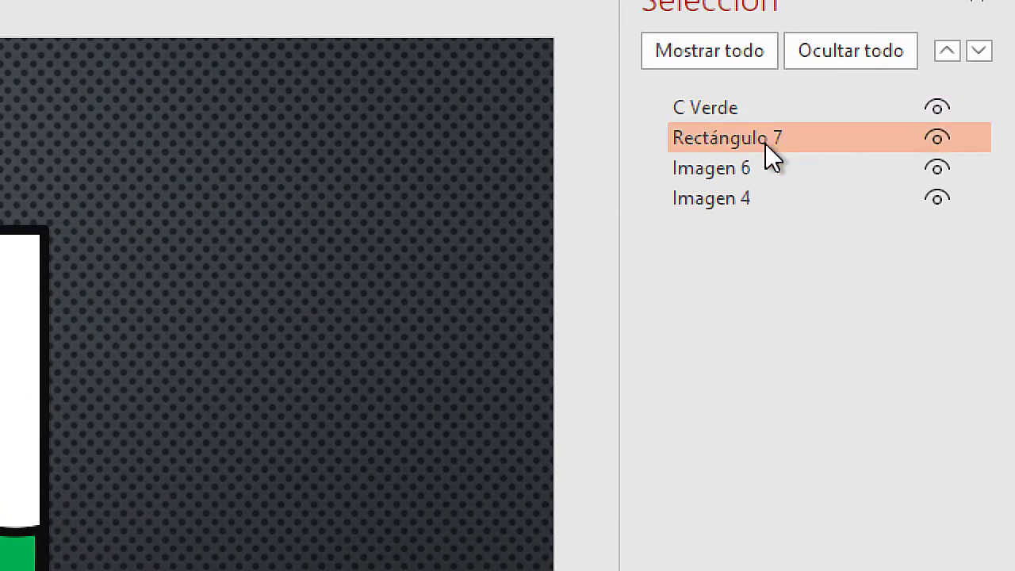
{"action": "double_click", "coordinate": [933, 146]}
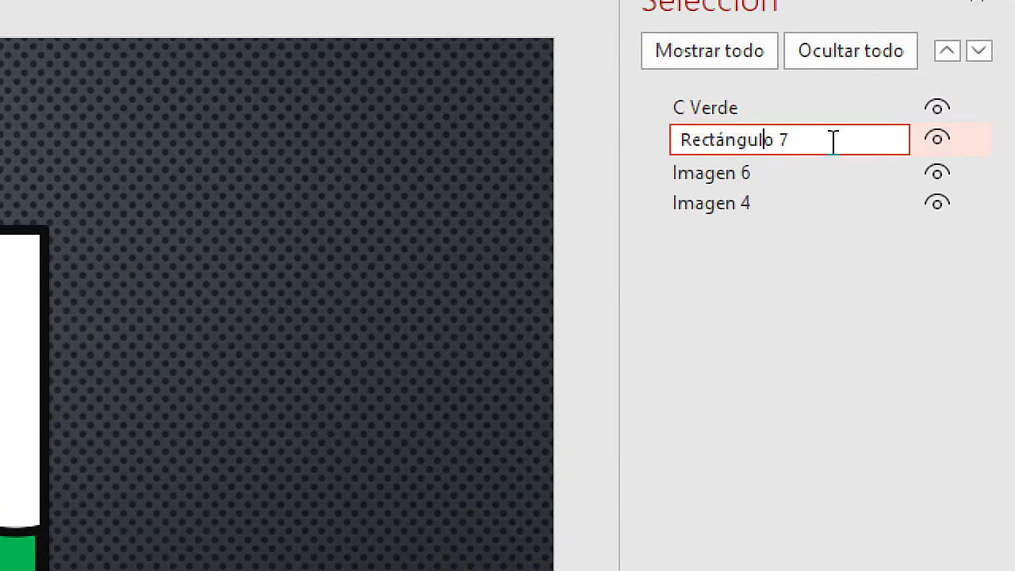
{"action": "left_click_drag", "start_coordinate": [833, 141], "coordinate": [681, 140]}
{"action": "type", "text": "C"}
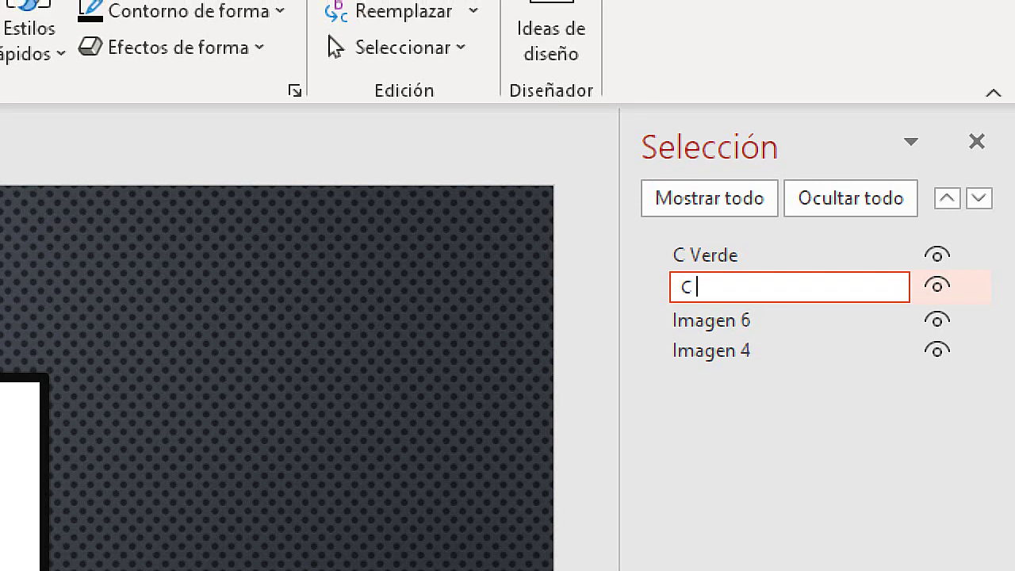
{"action": "type", "text": "A"}
{"action": "type", "text": "marillo"}
{"action": "key", "text": "Return"}
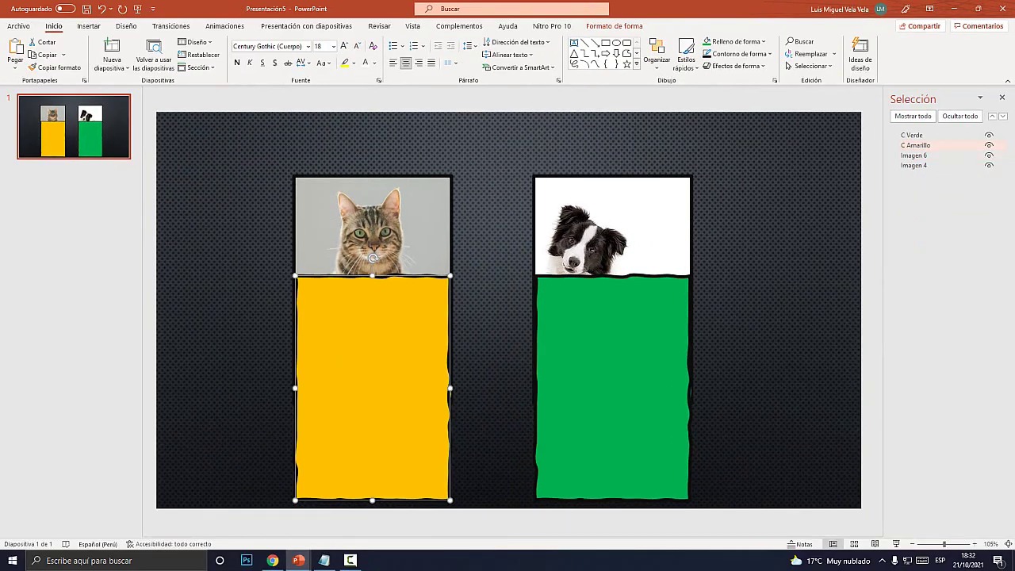
{"action": "key", "text": "super"}
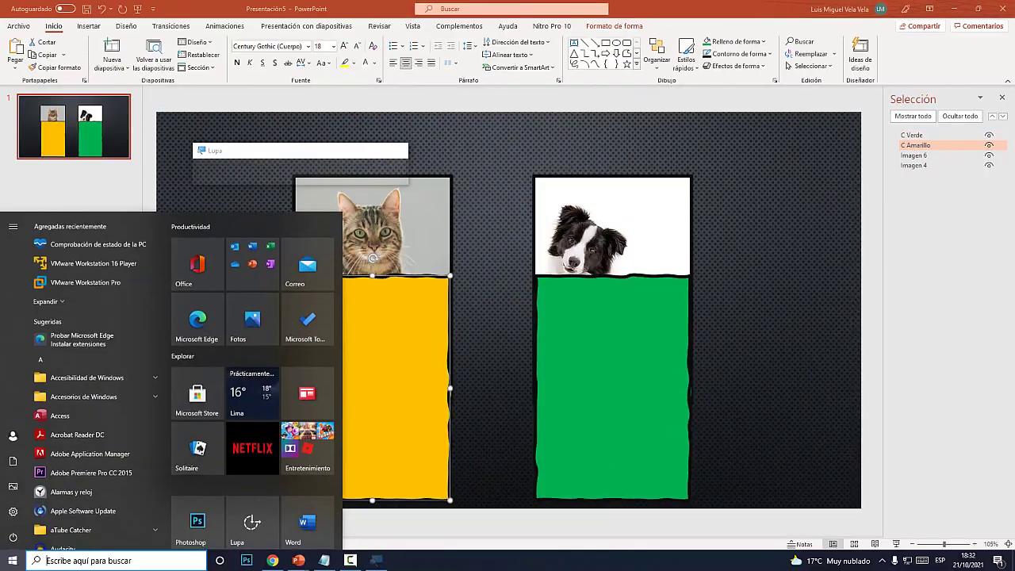
Rename the cat picture Imagen 4 to Img Gato
{"action": "key", "text": "Escape"}
{"action": "left_click", "coordinate": [373, 230]}
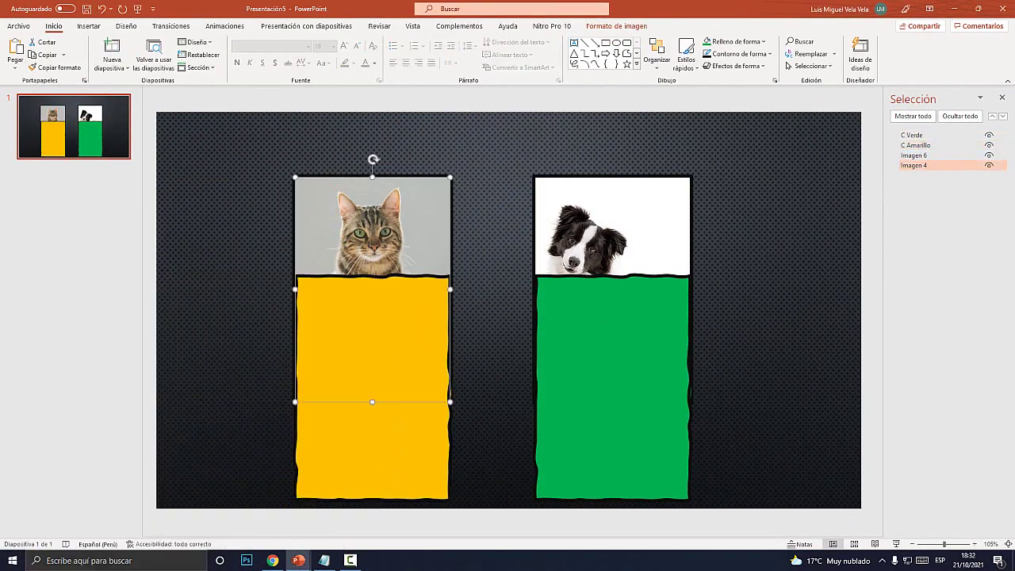
{"action": "left_click_drag", "start_coordinate": [373, 452], "coordinate": [219, 472]}
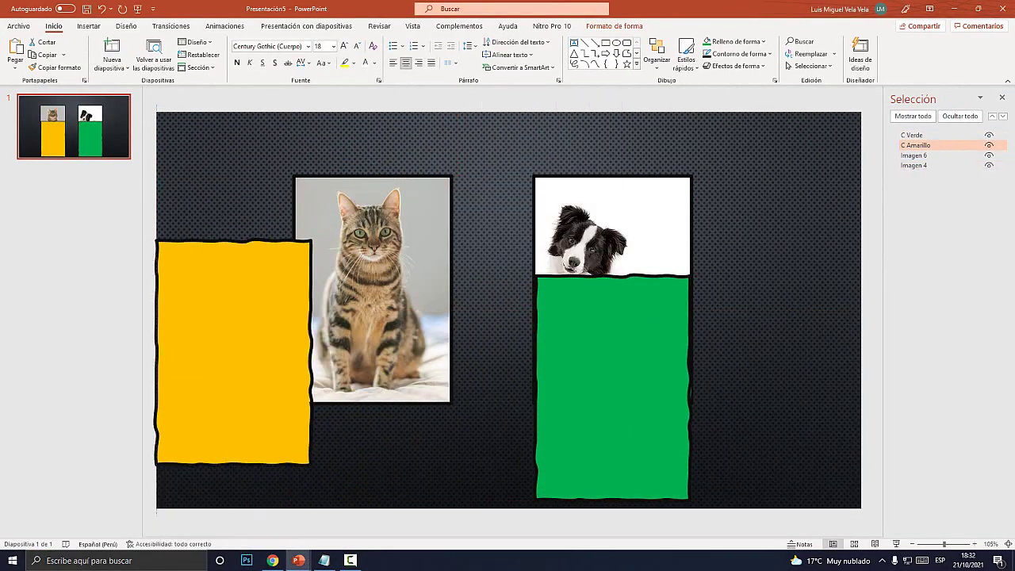
{"action": "left_click", "coordinate": [379, 277]}
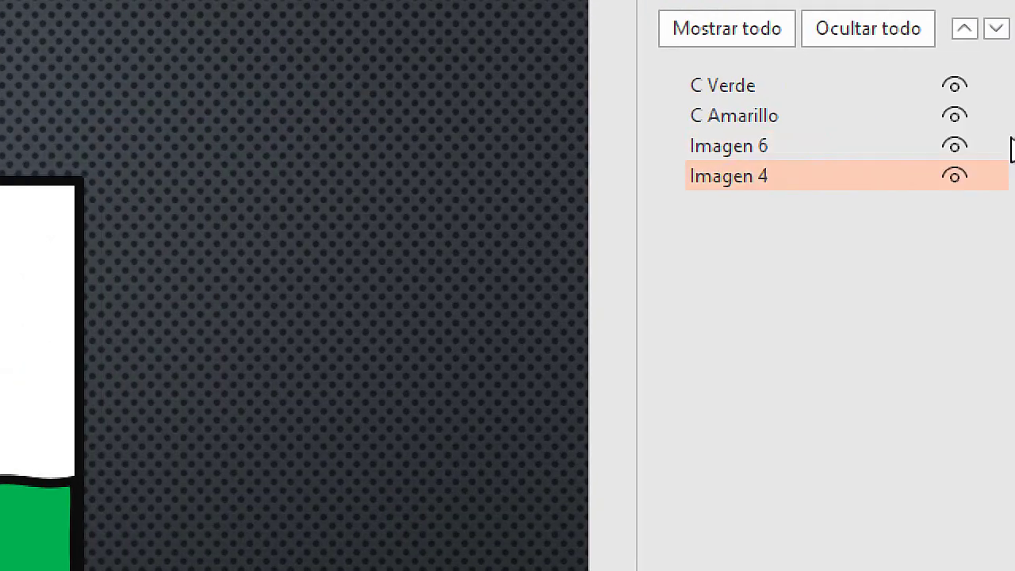
{"action": "left_click", "coordinate": [741, 176]}
{"action": "triple_click", "coordinate": [752, 177]}
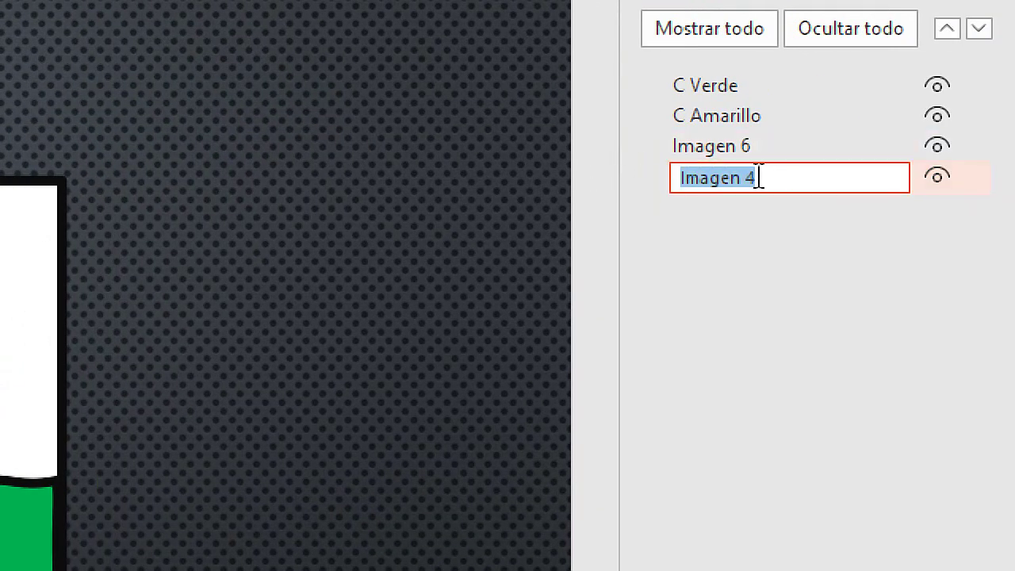
{"action": "type", "text": "Gato"}
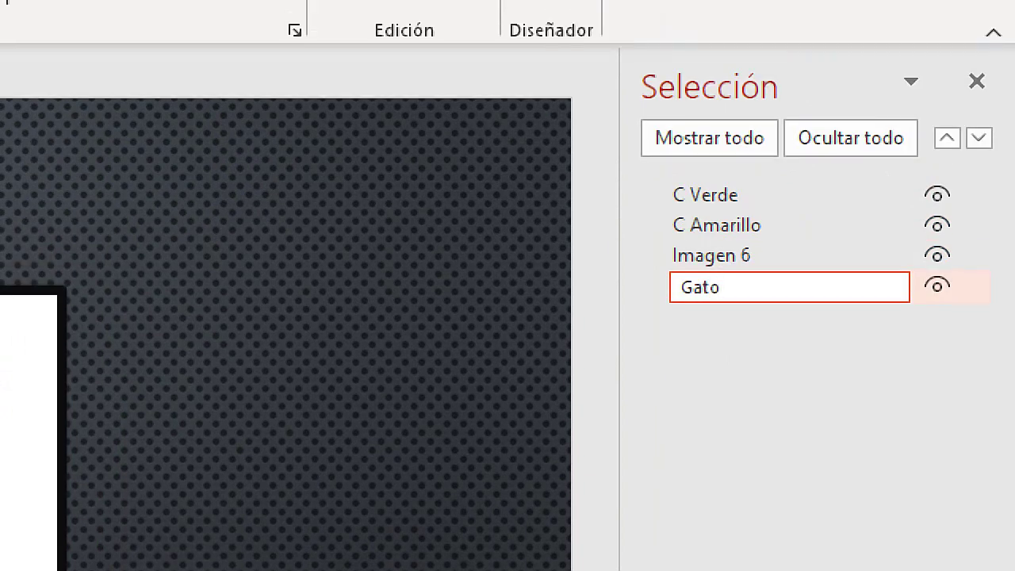
{"action": "key", "text": "Left"}
{"action": "key", "text": "Left"}
{"action": "key", "text": "Left"}
{"action": "key", "text": "Left"}
{"action": "type", "text": "Imagen"}
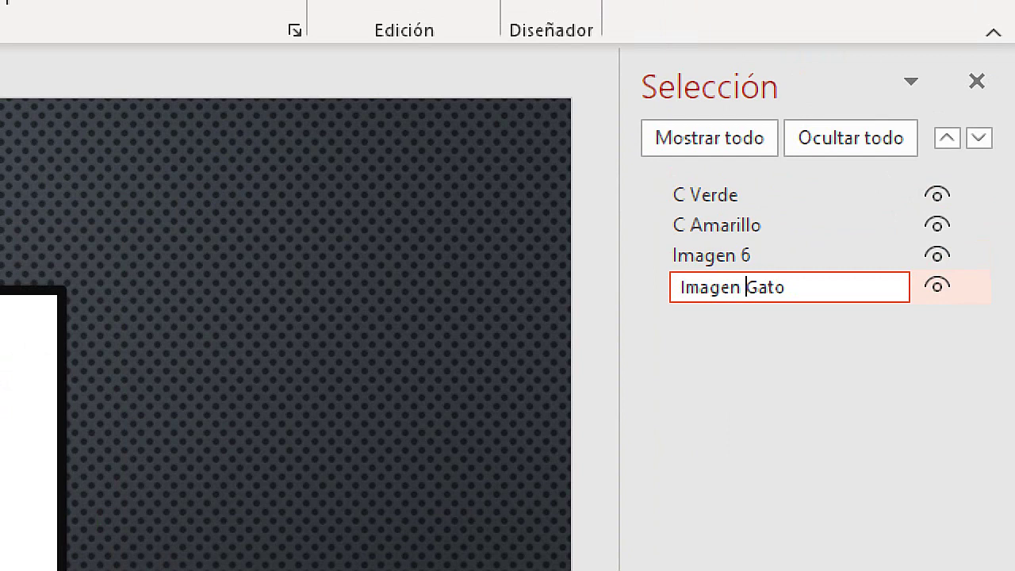
{"action": "key", "text": "BackSpace"}
{"action": "key", "text": "BackSpace"}
{"action": "key", "text": "BackSpace"}
{"action": "key", "text": "BackSpace"}
{"action": "key", "text": "BackSpace"}
{"action": "type", "text": "g"}
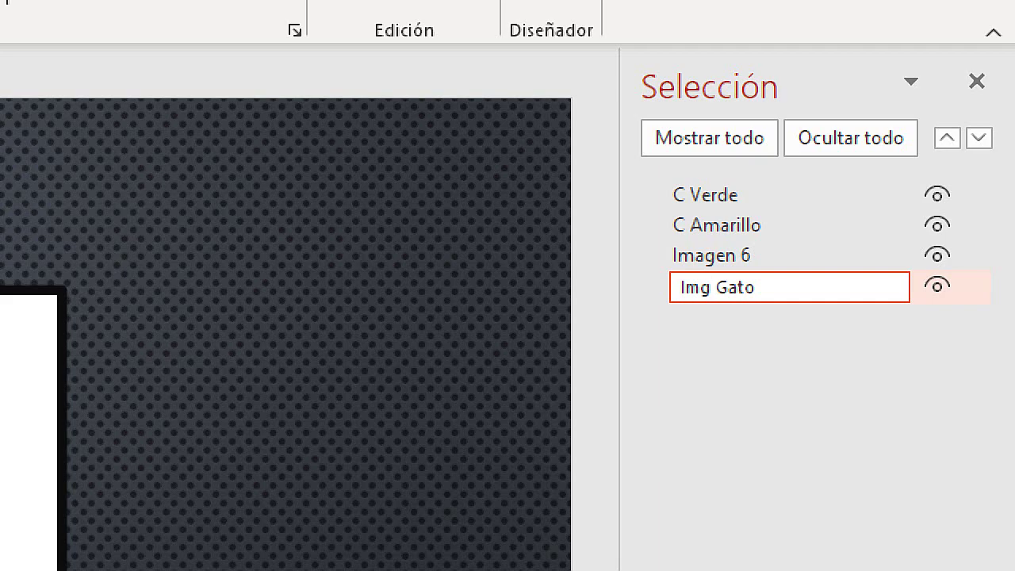
{"action": "key", "text": "Return"}
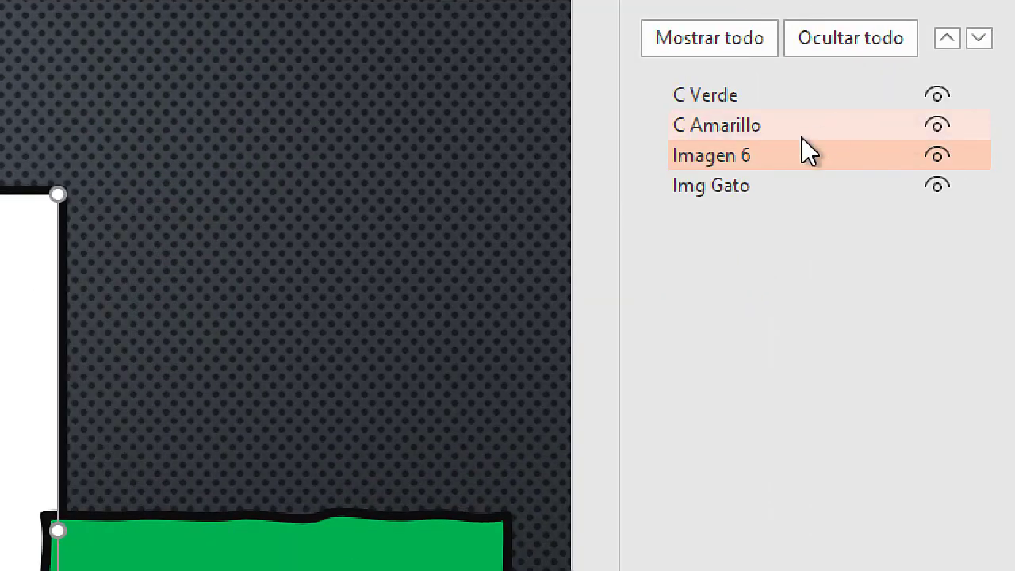
Rename the dog picture Imagen 6 to Img Perro
{"action": "left_click", "coordinate": [803, 151]}
{"action": "left_click_drag", "start_coordinate": [778, 157], "coordinate": [590, 136]}
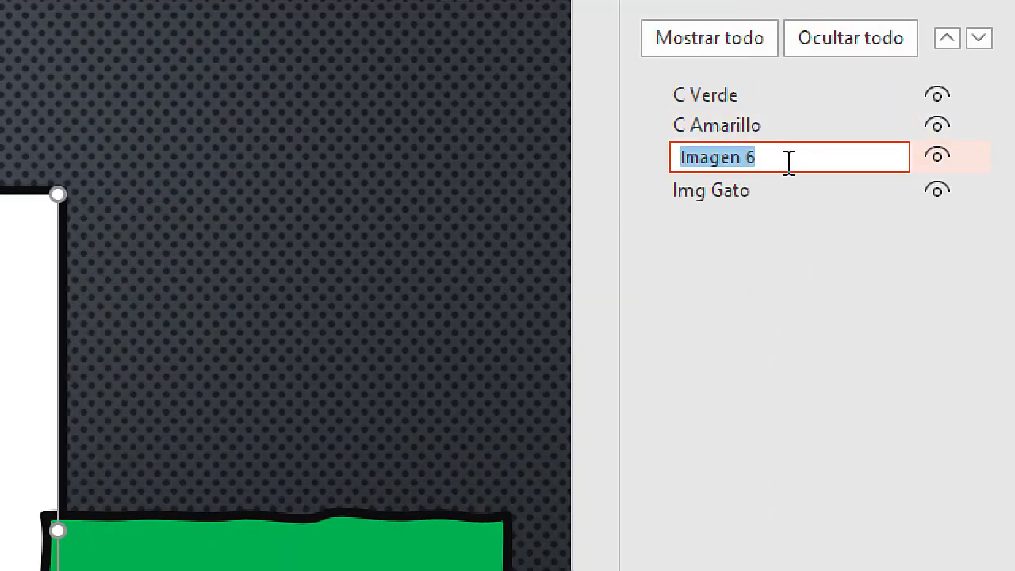
{"action": "type", "text": "Img P"}
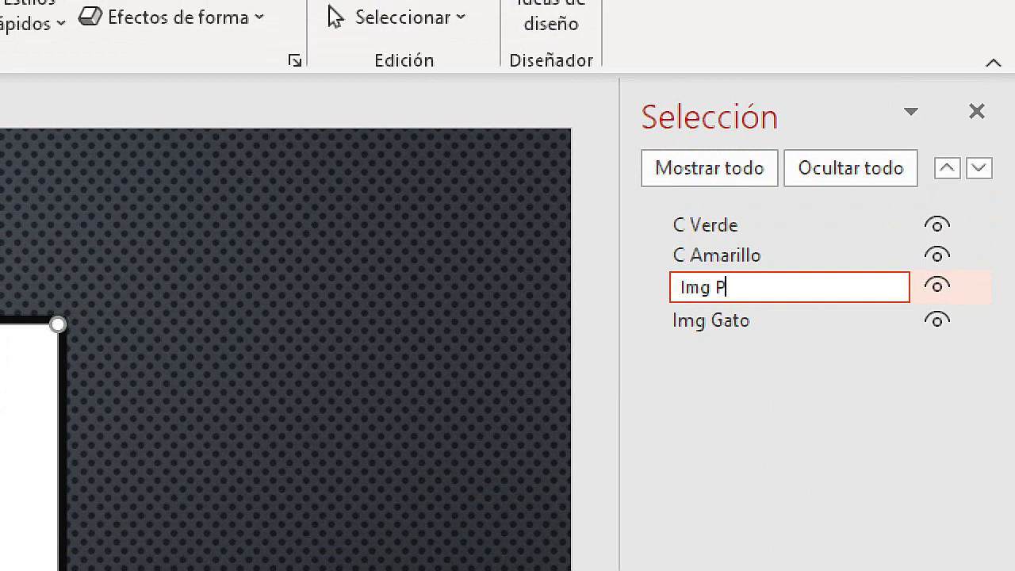
{"action": "type", "text": "erro"}
{"action": "key", "text": "Return"}
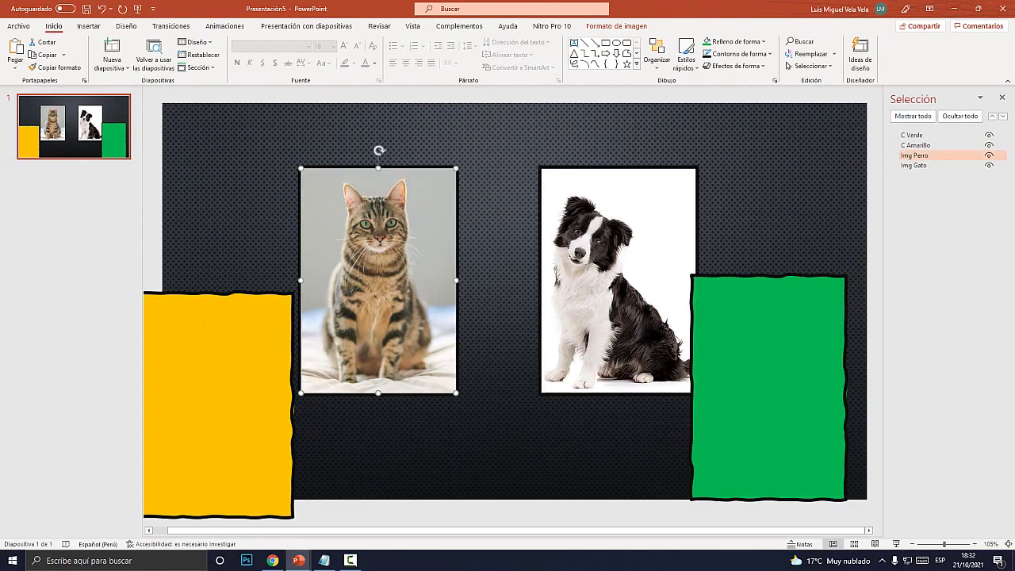
Move the yellow box up over the cat photo
{"action": "key", "text": "Tab"}
{"action": "key", "text": "Tab"}
{"action": "key", "text": "Tab"}
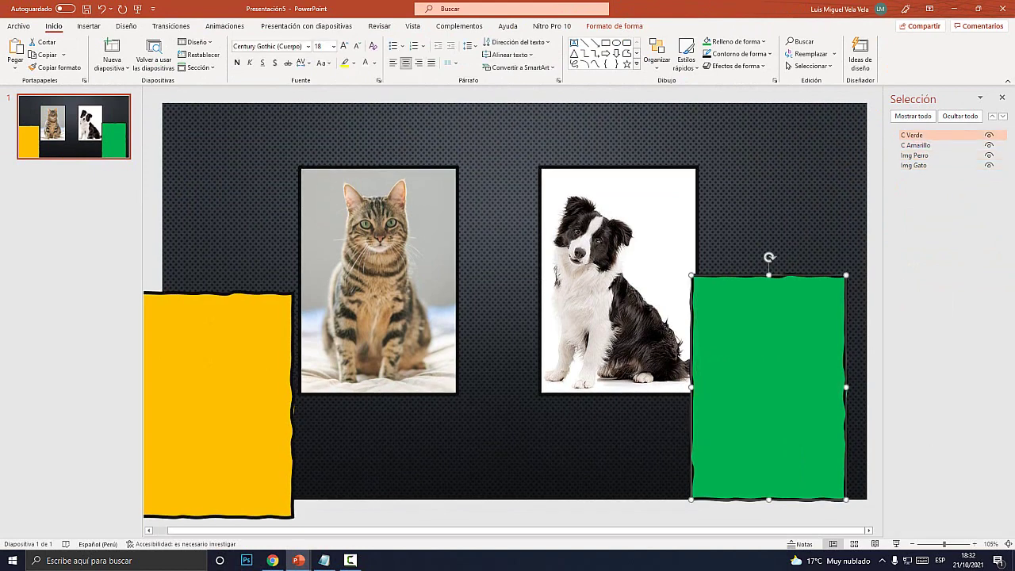
{"action": "key", "text": "shift+Tab"}
{"action": "key", "text": "shift+Tab"}
{"action": "key", "text": "shift+Tab"}
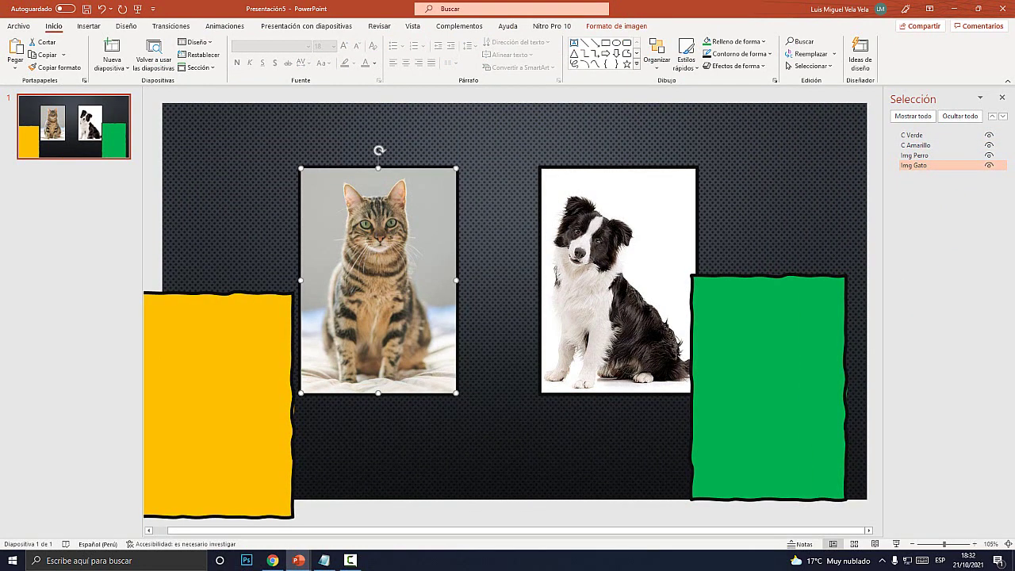
{"action": "key", "text": "Tab"}
{"action": "key", "text": "Tab"}
{"action": "key", "text": "Tab"}
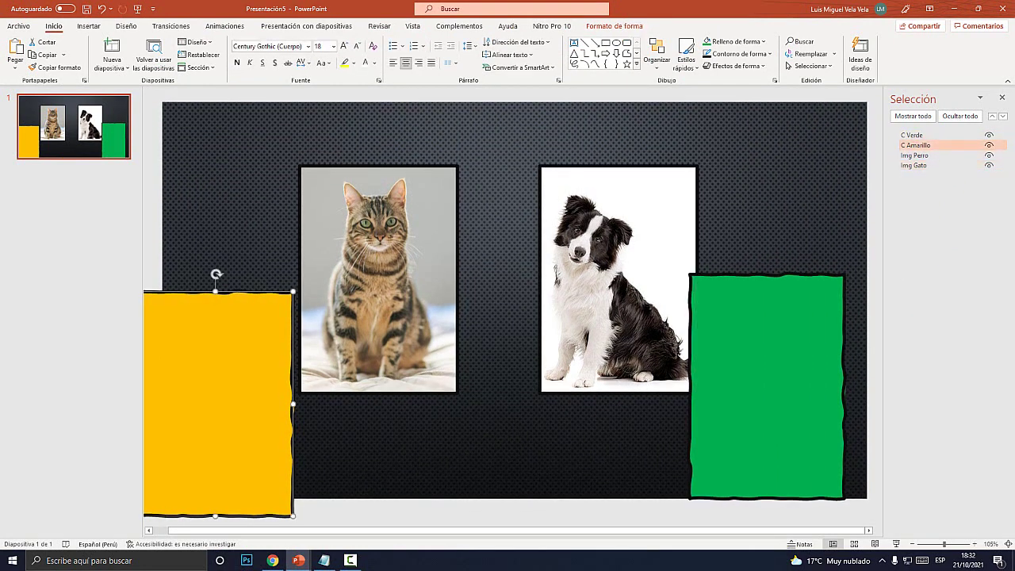
{"action": "key", "text": "Escape"}
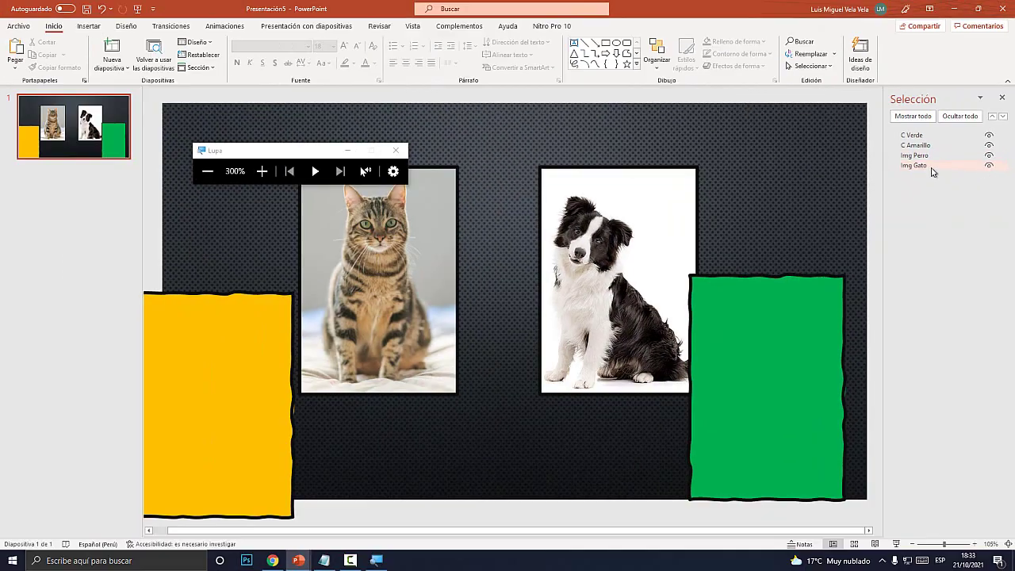
{"action": "left_click_drag", "start_coordinate": [218, 405], "coordinate": [379, 278]}
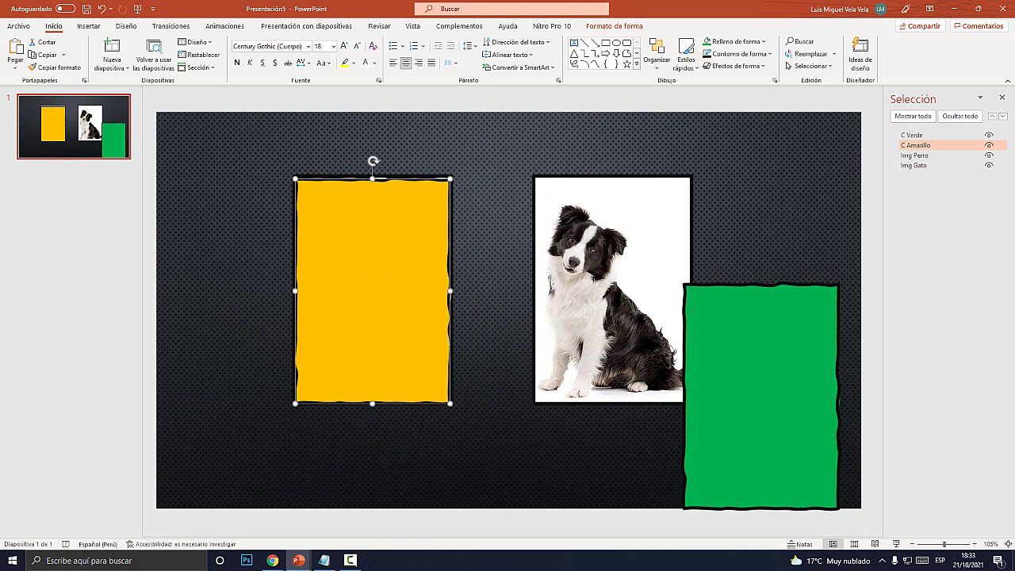
Place the green box over the dog photo and fine-tune both boxes' positions
{"action": "left_click_drag", "start_coordinate": [762, 397], "coordinate": [614, 291]}
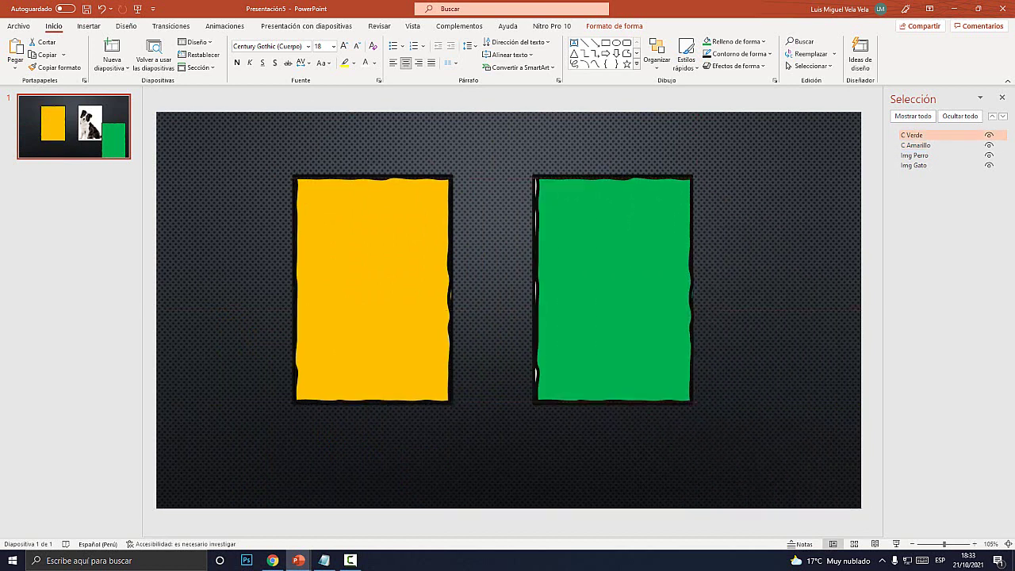
{"action": "left_click", "coordinate": [373, 289]}
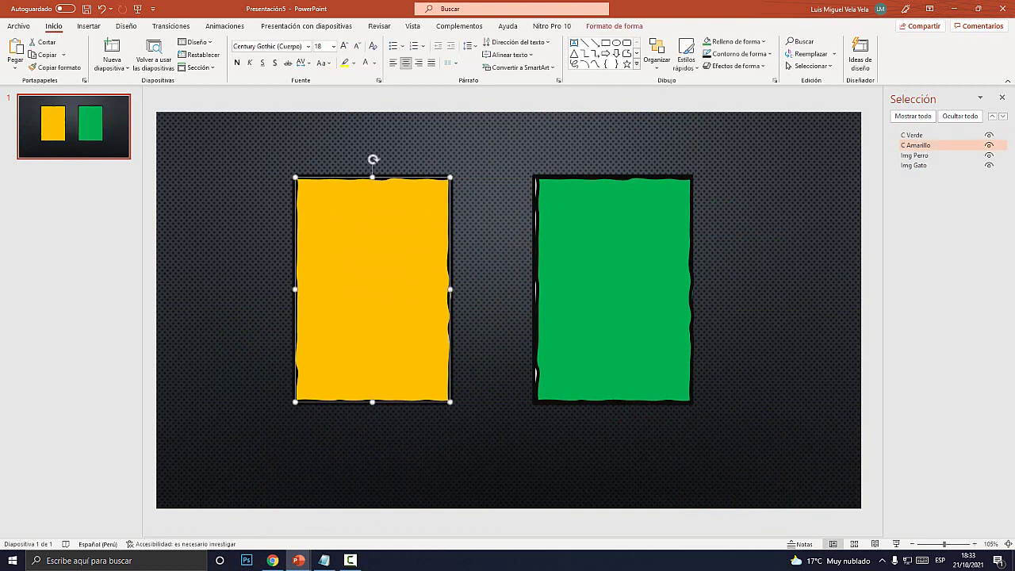
{"action": "key", "text": "Escape"}
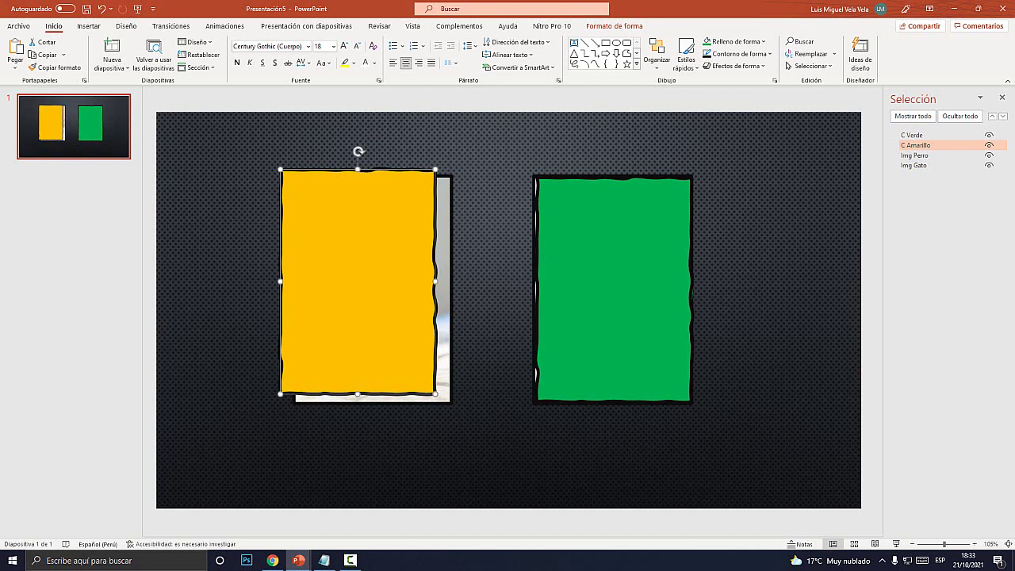
{"action": "left_click", "coordinate": [912, 135]}
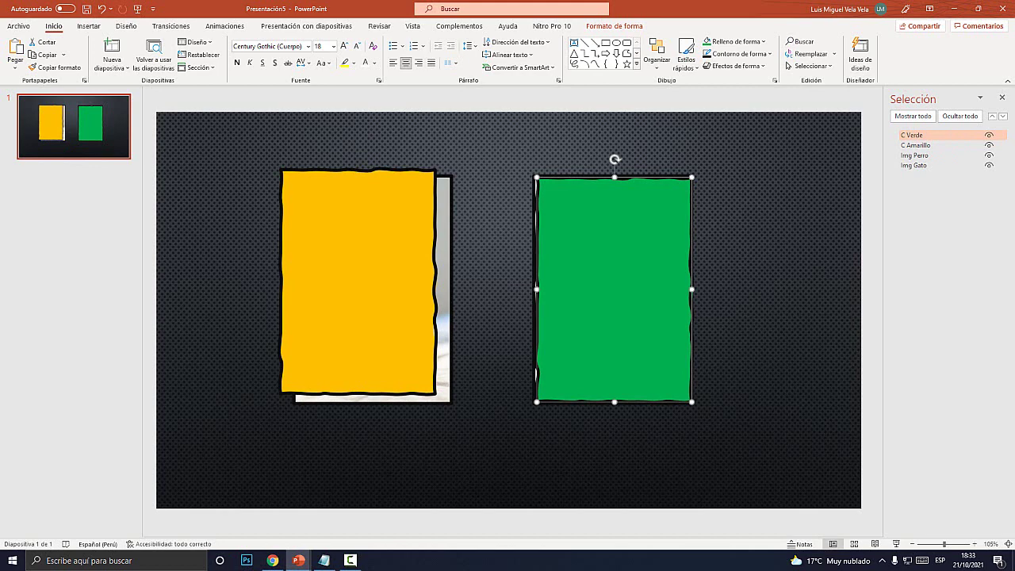
{"action": "left_click_drag", "start_coordinate": [614, 290], "coordinate": [655, 303]}
{"action": "left_click_drag", "start_coordinate": [357, 278], "coordinate": [376, 279]}
Search for and launch Notepad from the system search
{"action": "left_click", "coordinate": [119, 560]}
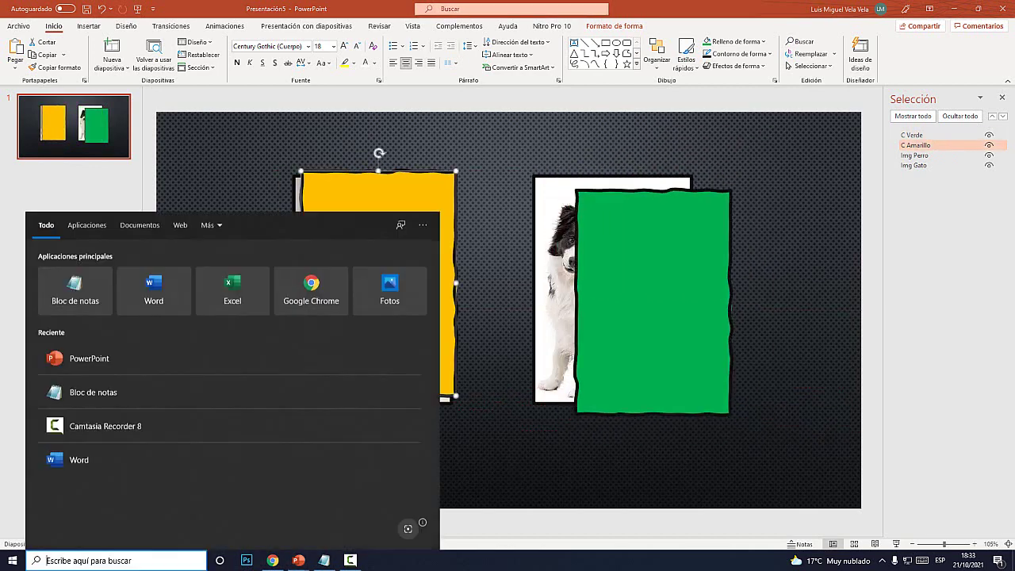
{"action": "type", "text": "blocx"}
{"action": "key", "text": "Return"}
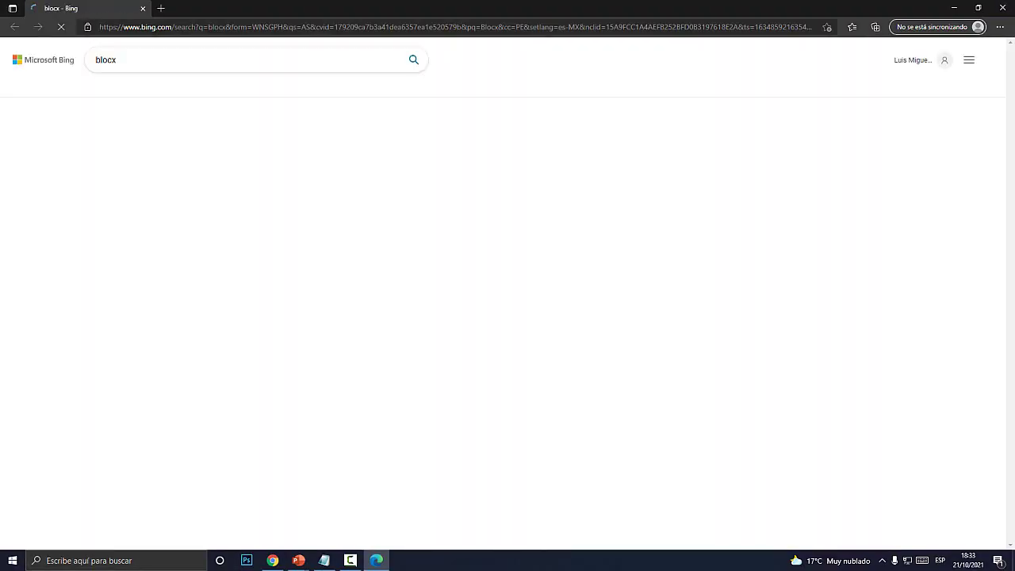
{"action": "key", "text": "alt+F4"}
{"action": "left_click", "coordinate": [119, 561]}
{"action": "type", "text": "bloc"}
{"action": "key", "text": "Escape"}
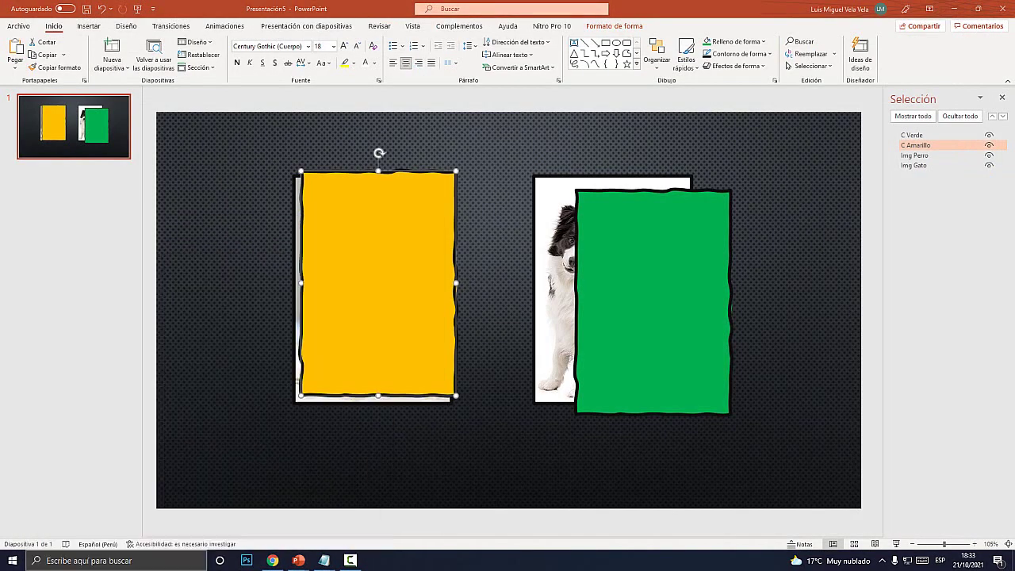
Set Notepad's font to bold Consolas 48 pt and move its window lower
{"action": "left_click", "coordinate": [310, 139]}
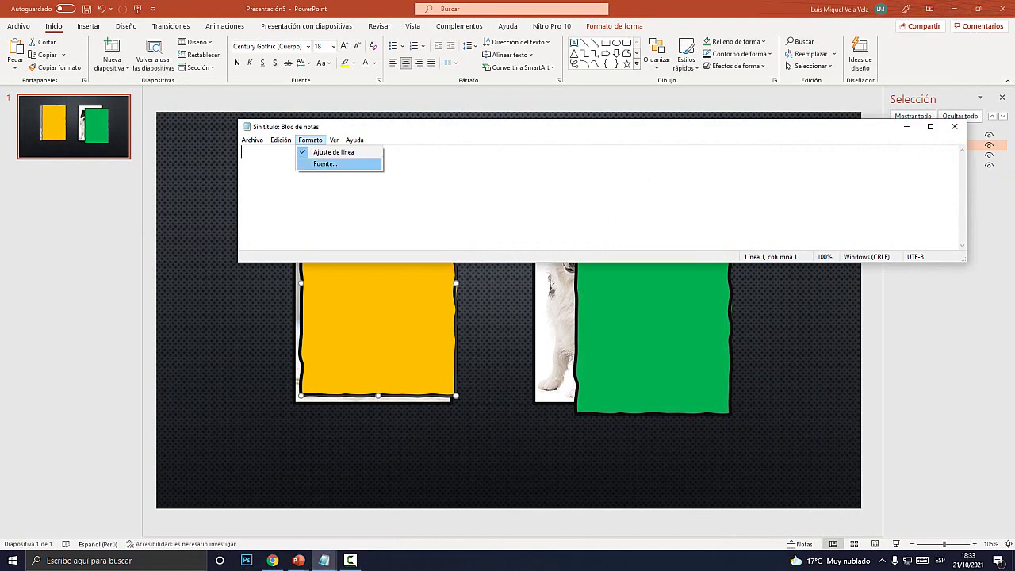
{"action": "left_click", "coordinate": [326, 164]}
{"action": "left_click", "coordinate": [442, 288]}
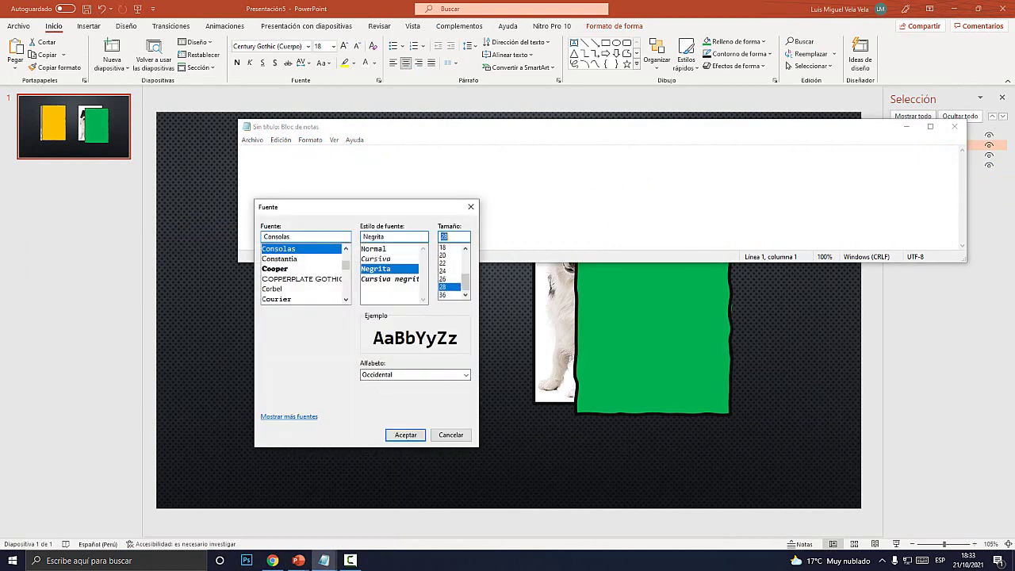
{"action": "scroll", "coordinate": [453, 271], "scroll_direction": "down", "scroll_amount": 1}
{"action": "left_click", "coordinate": [443, 287]}
{"action": "left_click", "coordinate": [405, 435]}
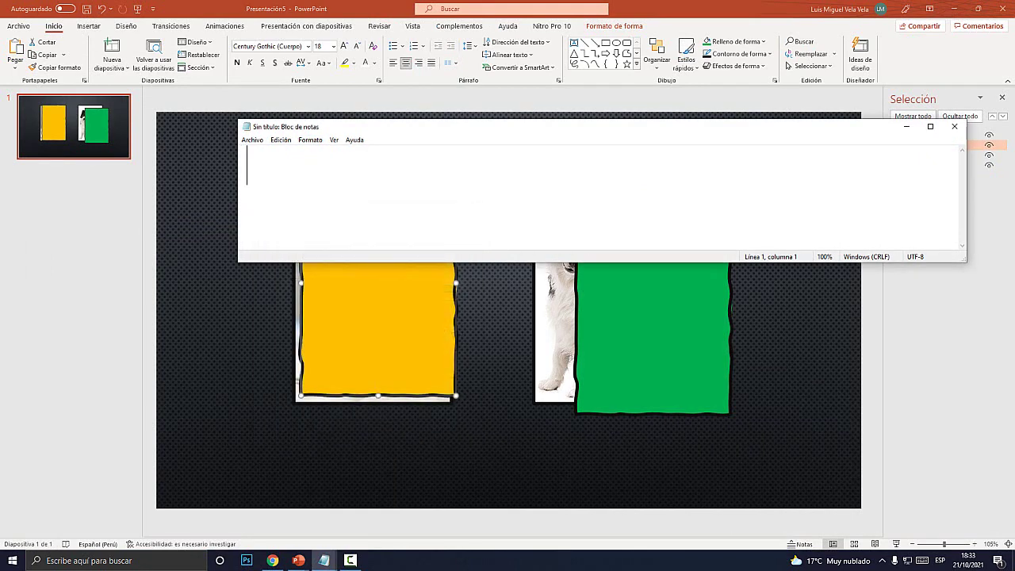
{"action": "mouse_move", "coordinate": [407, 134]}
{"action": "left_mouse_down"}
{"action": "mouse_move", "coordinate": [389, 360]}
{"action": "mouse_move", "coordinate": [379, 359]}
{"action": "left_mouse_up"}
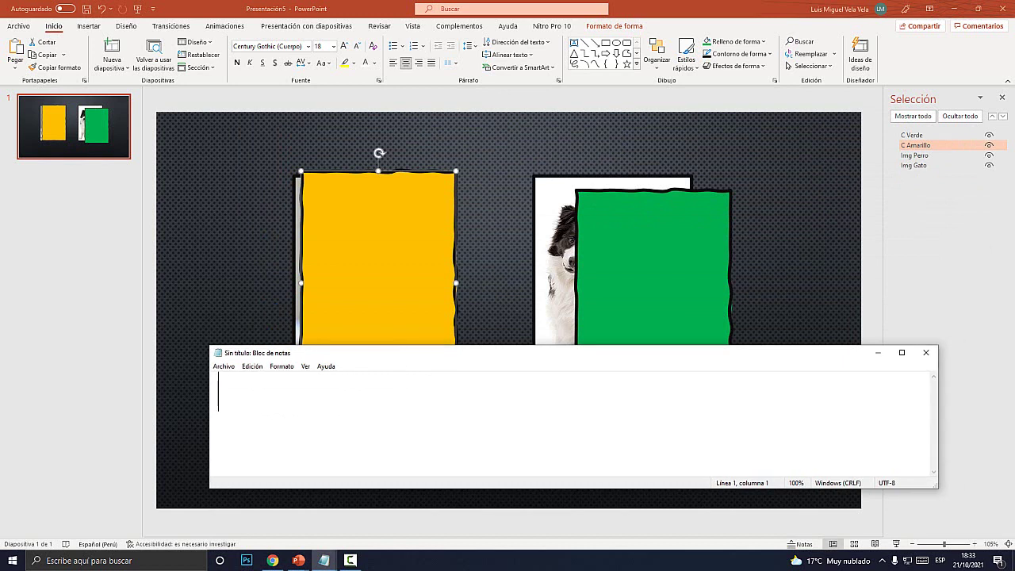
Type the note 'Salida: DESAPARECE (' in Notepad
{"action": "type", "text": "En"}
{"action": "key", "text": "BackSpace"}
{"action": "key", "text": "BackSpace"}
{"action": "type", "text": "Sa"}
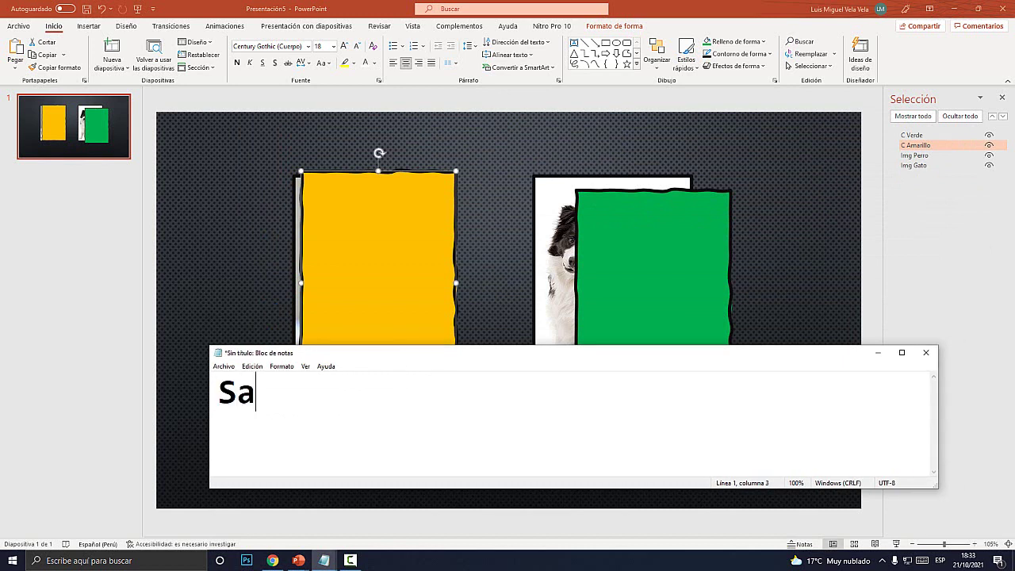
{"action": "type", "text": "lida: "}
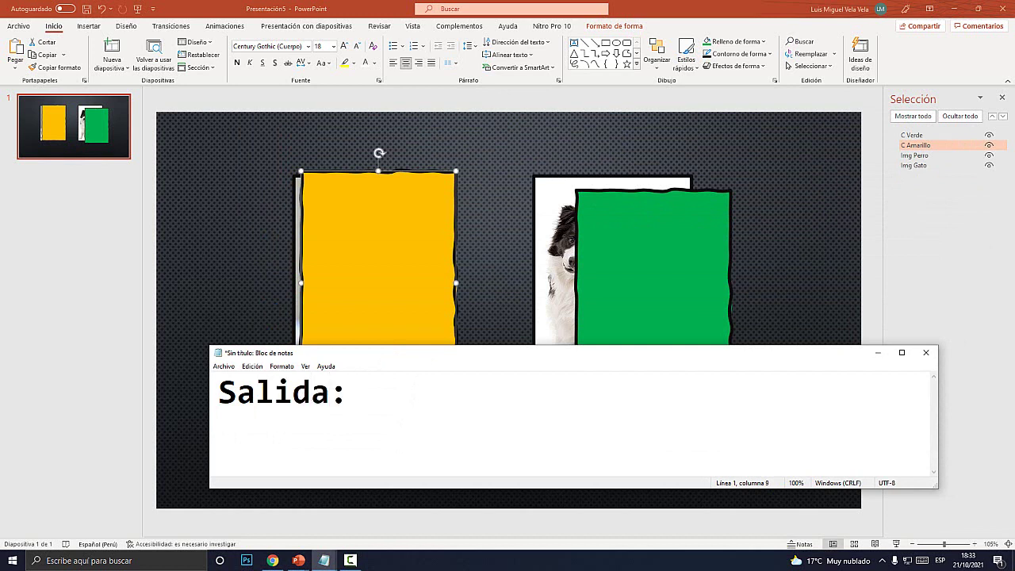
{"action": "type", "text": "DESAAR"}
{"action": "key", "text": "BackSpace"}
{"action": "key", "text": "BackSpace"}
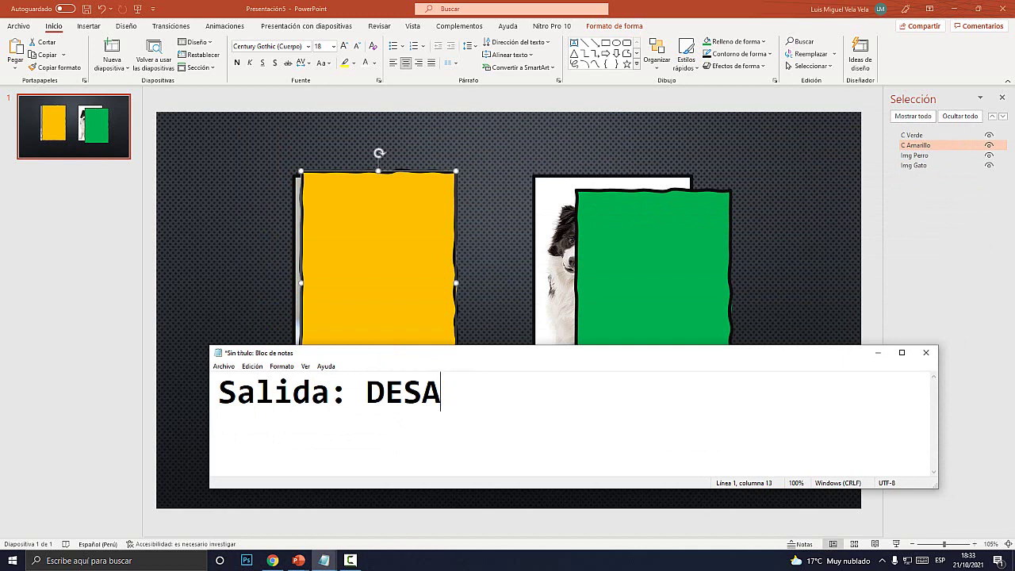
{"action": "type", "text": "Pare"}
{"action": "key", "text": "BackSpace"}
{"action": "key", "text": "BackSpace"}
{"action": "key", "text": "BackSpace"}
{"action": "type", "text": "A"}
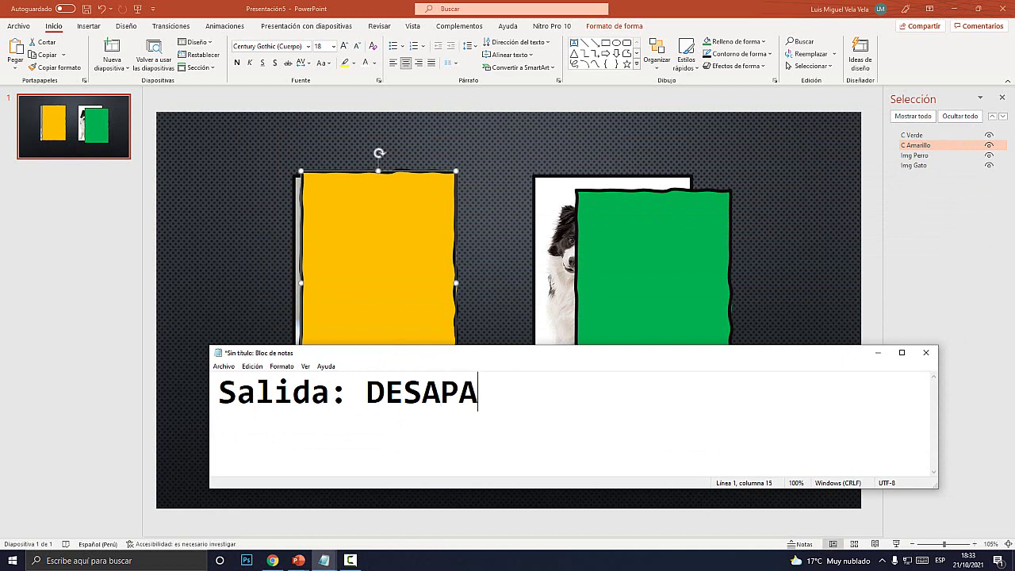
{"action": "type", "text": "RECE"}
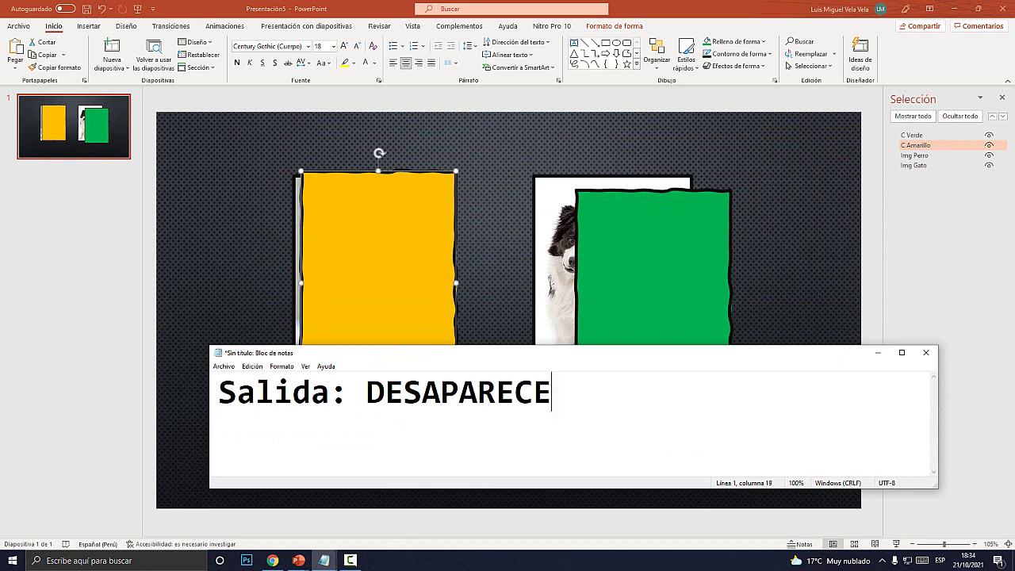
{"action": "double_click", "coordinate": [458, 392]}
{"action": "key", "text": "Right"}
{"action": "type", "text": "("}
Check the full animation effects gallery in PowerPoint's Animations tab
{"action": "key", "text": "alt+Tab"}
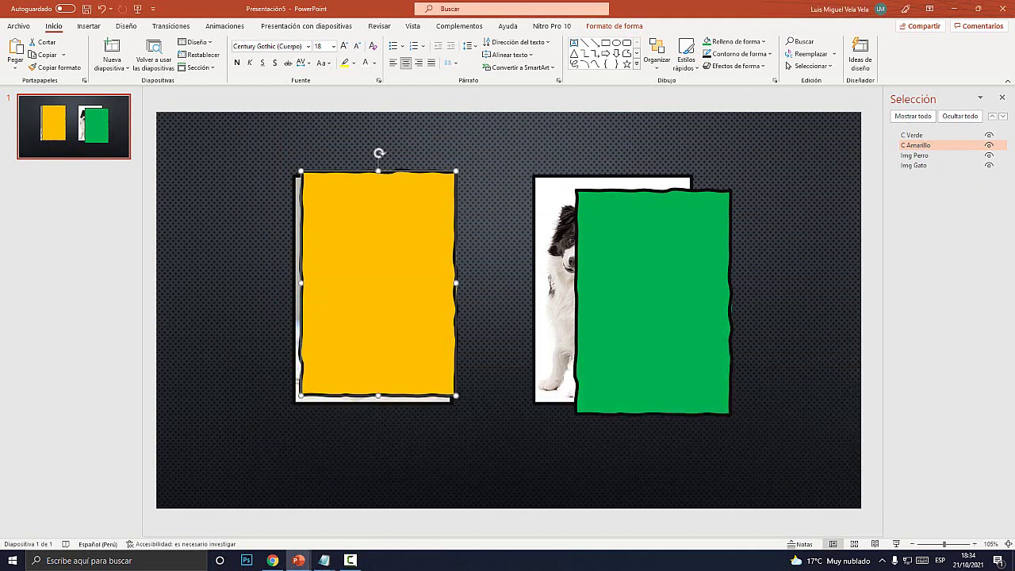
{"action": "left_click", "coordinate": [225, 26]}
{"action": "left_click", "coordinate": [651, 62]}
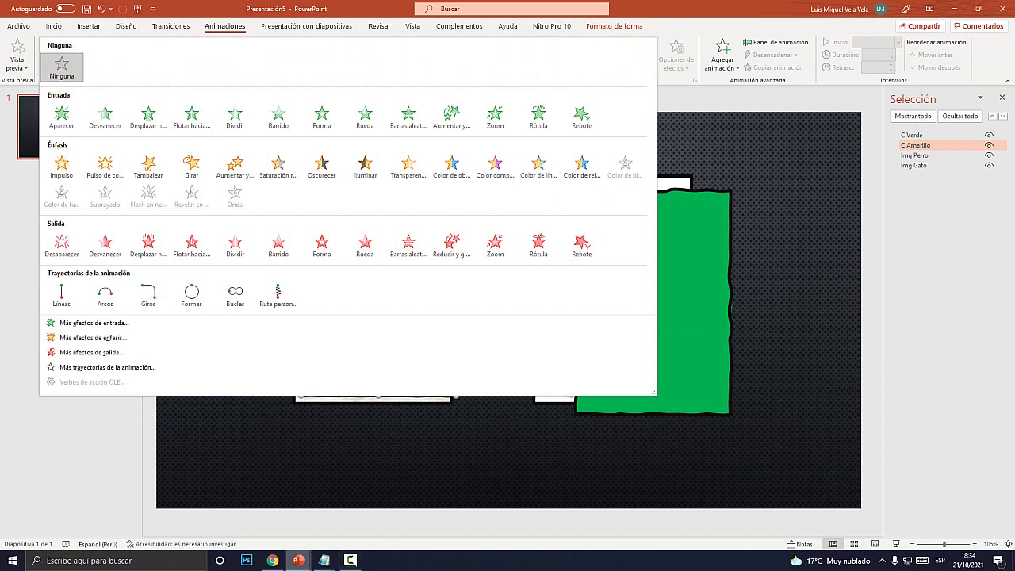
{"action": "left_click", "coordinate": [323, 560]}
Complete the note as 'Salida: DESAPARECE (Desvanecer)' and return to PowerPoint
{"action": "left_click", "coordinate": [380, 530]}
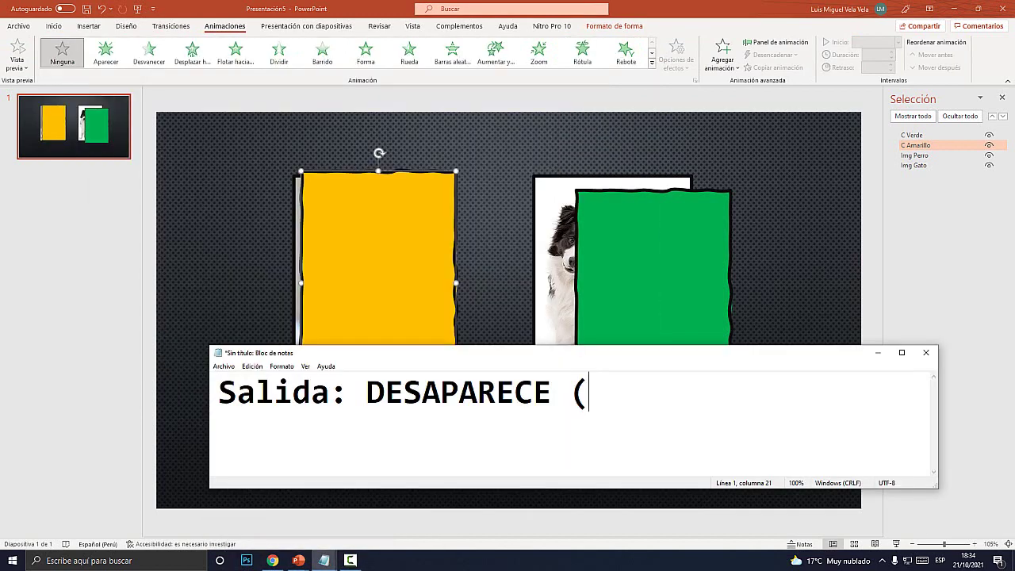
{"action": "type", "text": "Desvanec"}
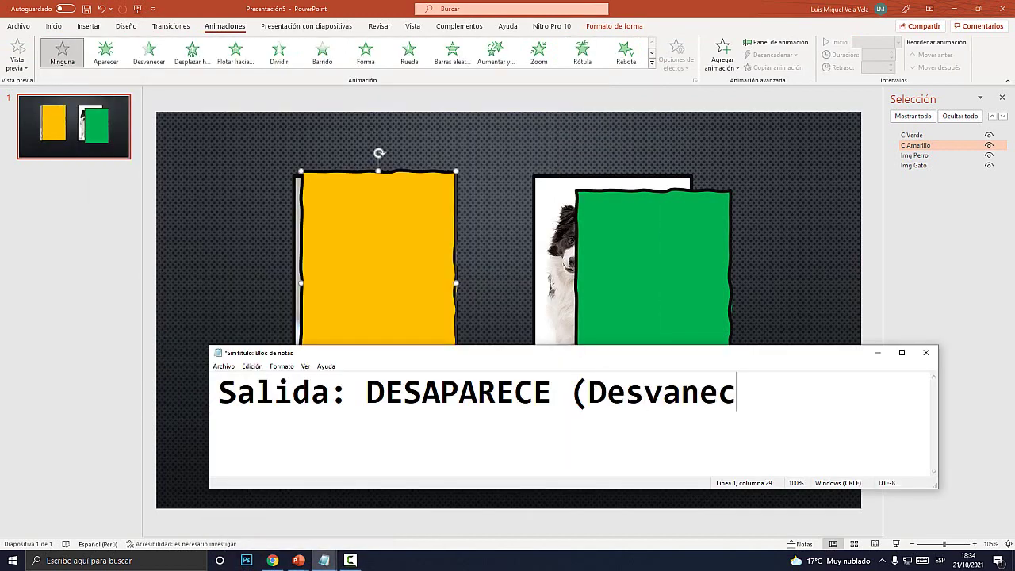
{"action": "type", "text": "er)"}
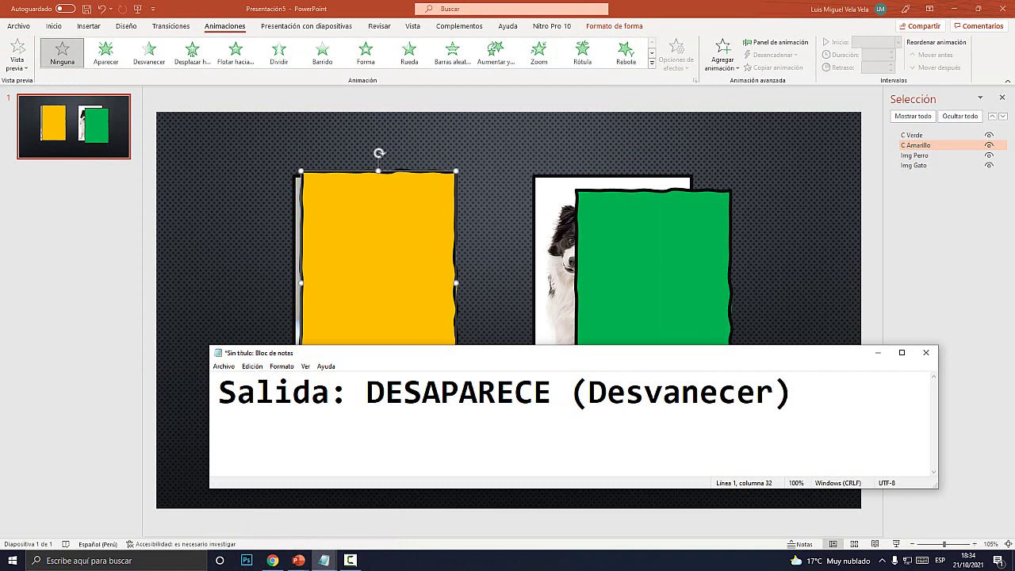
{"action": "key", "text": "alt+Tab"}
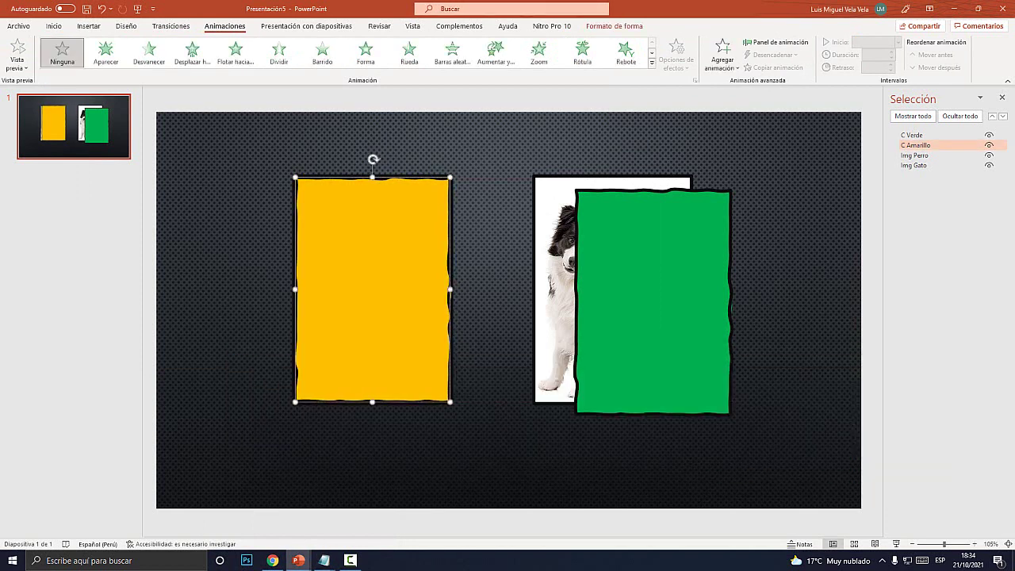
Shift the green box left onto the dog photo so it is fully hidden, then deselect
{"action": "left_click_drag", "start_coordinate": [652, 301], "coordinate": [614, 289]}
{"action": "key", "text": "Escape"}
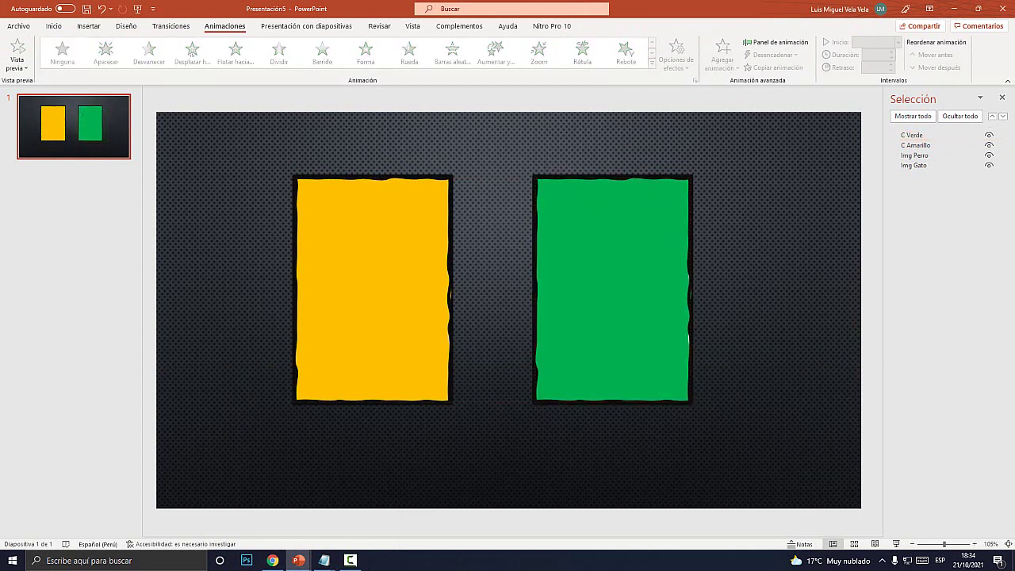
{"action": "left_click", "coordinate": [373, 289]}
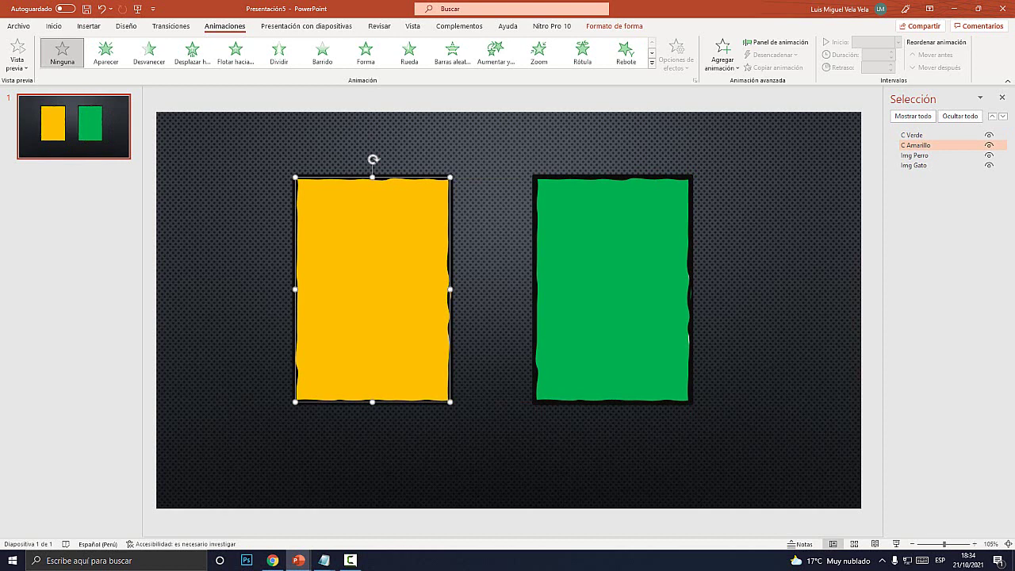
{"action": "left_click", "coordinate": [612, 289]}
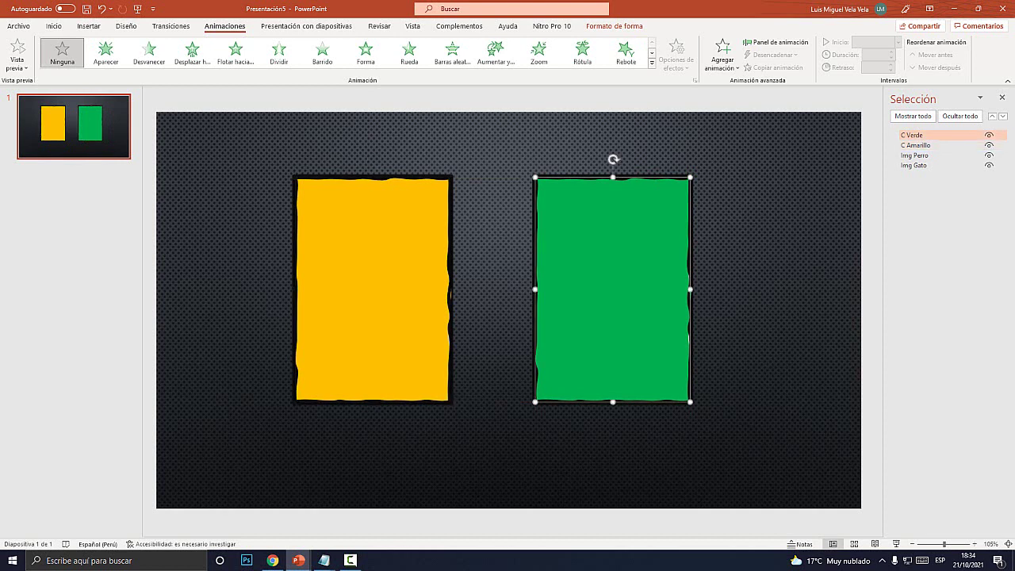
{"action": "key", "text": "Escape"}
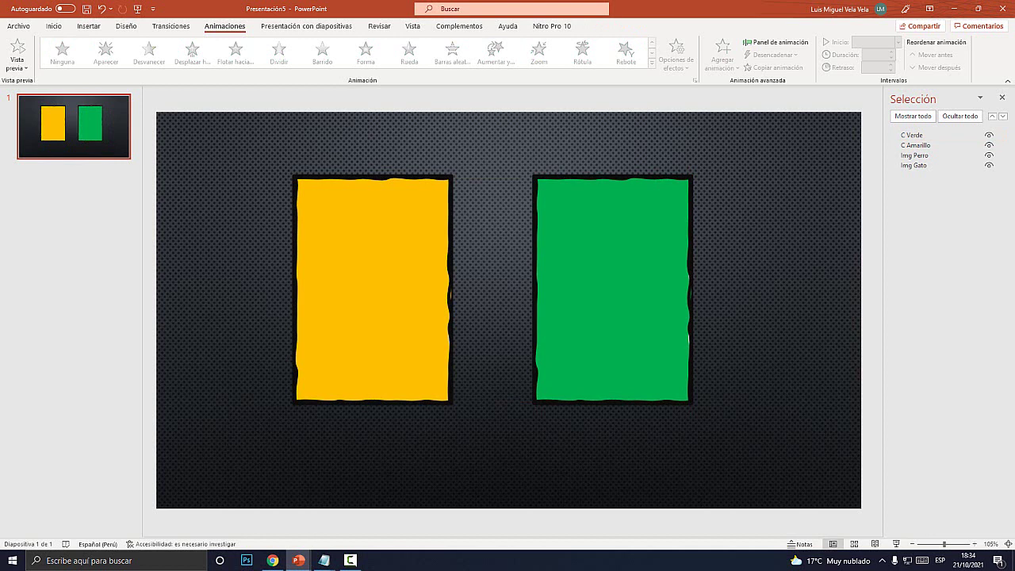
Select the yellow box and add the Desvanecer exit effect from Agregar animación > Salida
{"action": "left_click", "coordinate": [53, 26]}
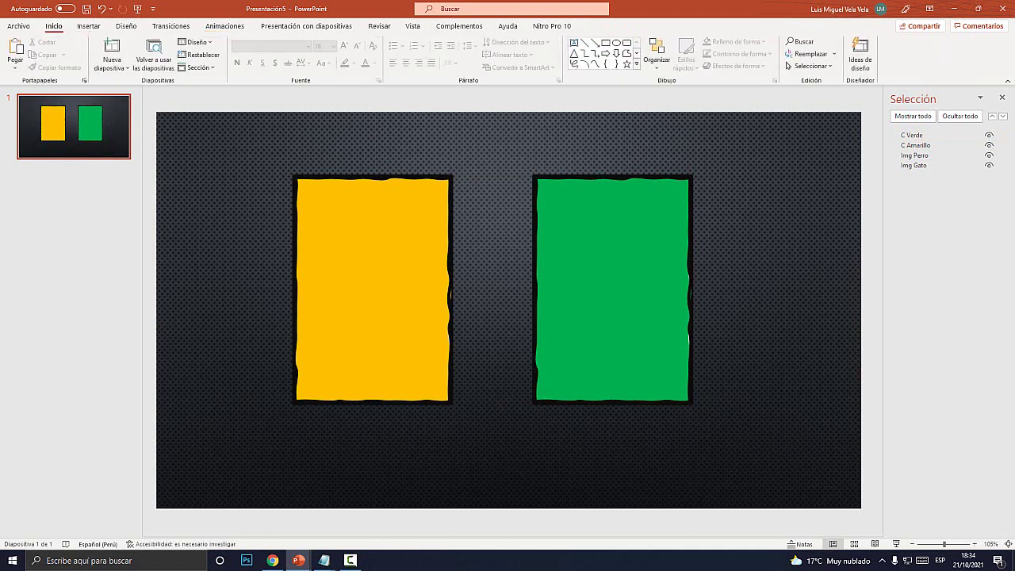
{"action": "key", "text": "super+plus"}
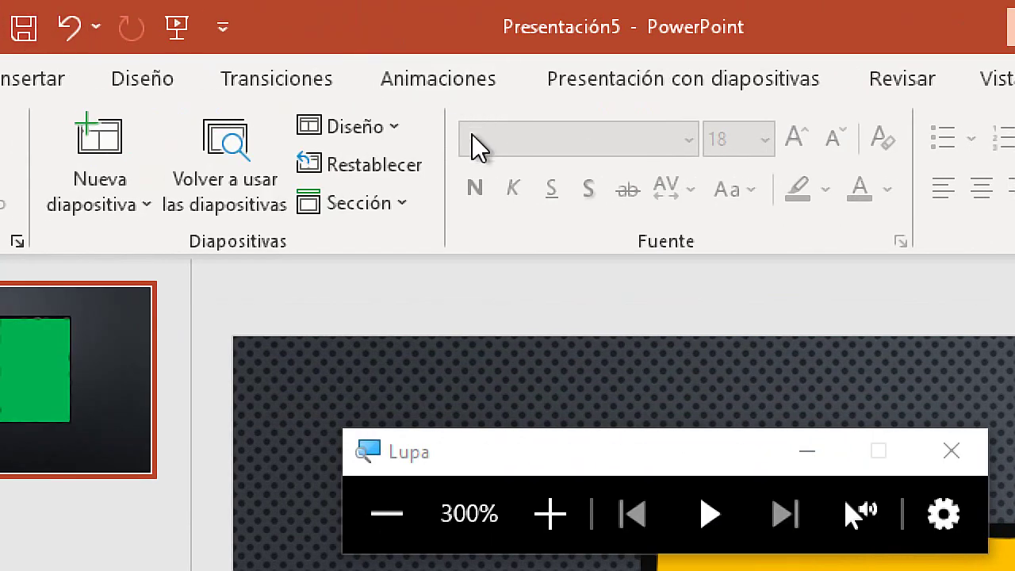
{"action": "left_click", "coordinate": [438, 89]}
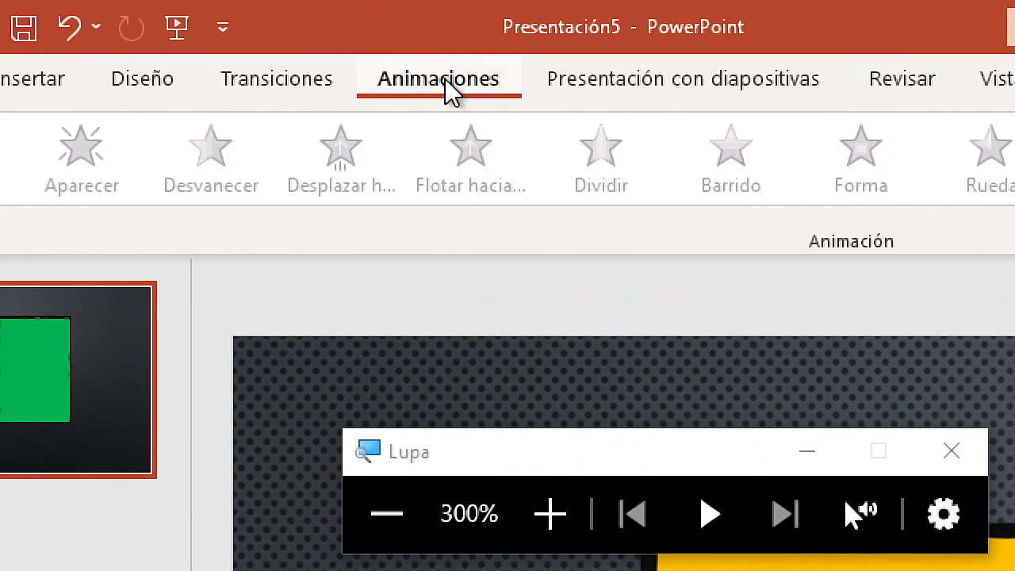
{"action": "key", "text": "super+Escape"}
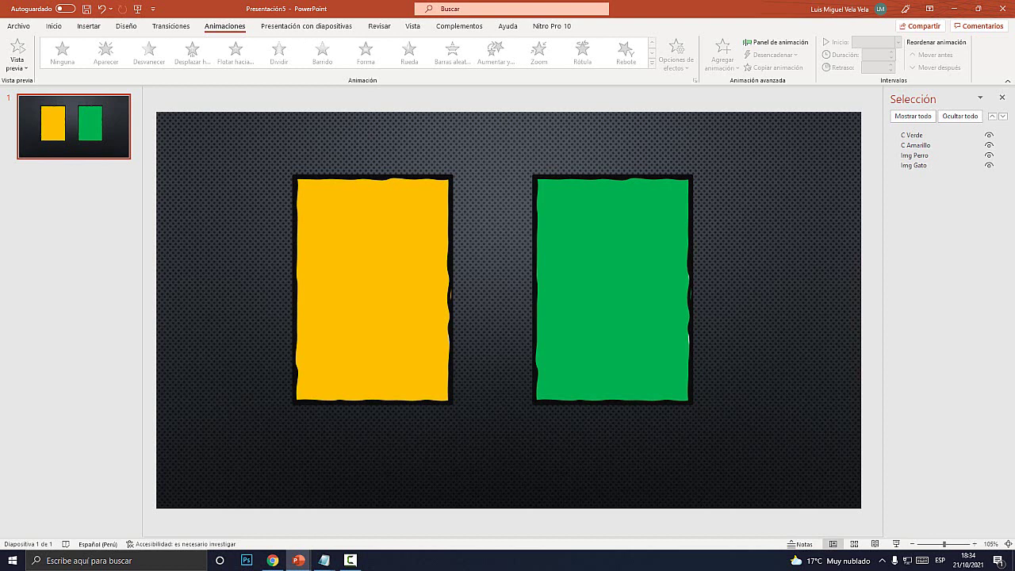
{"action": "left_click", "coordinate": [373, 290]}
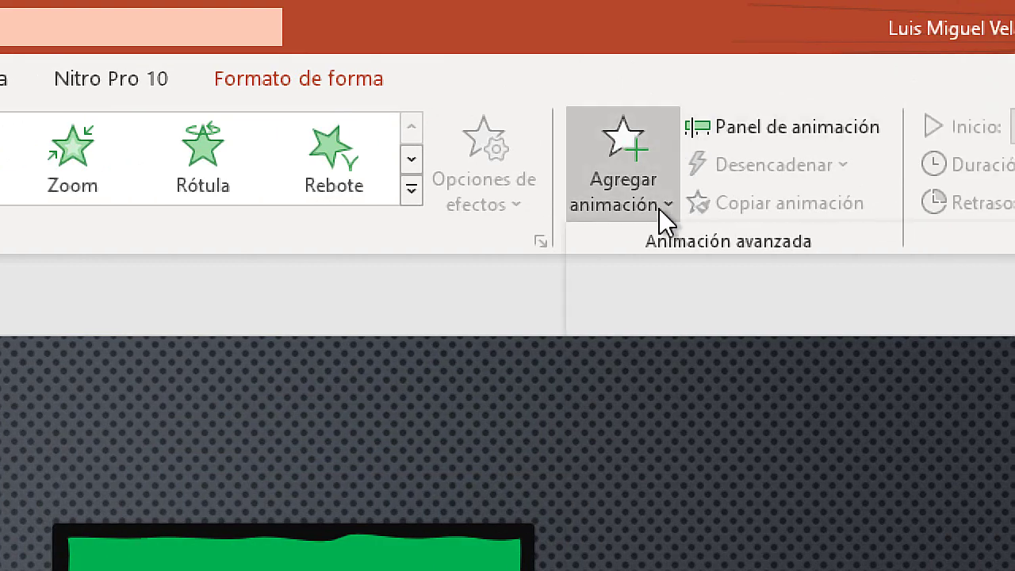
{"action": "left_click", "coordinate": [745, 213]}
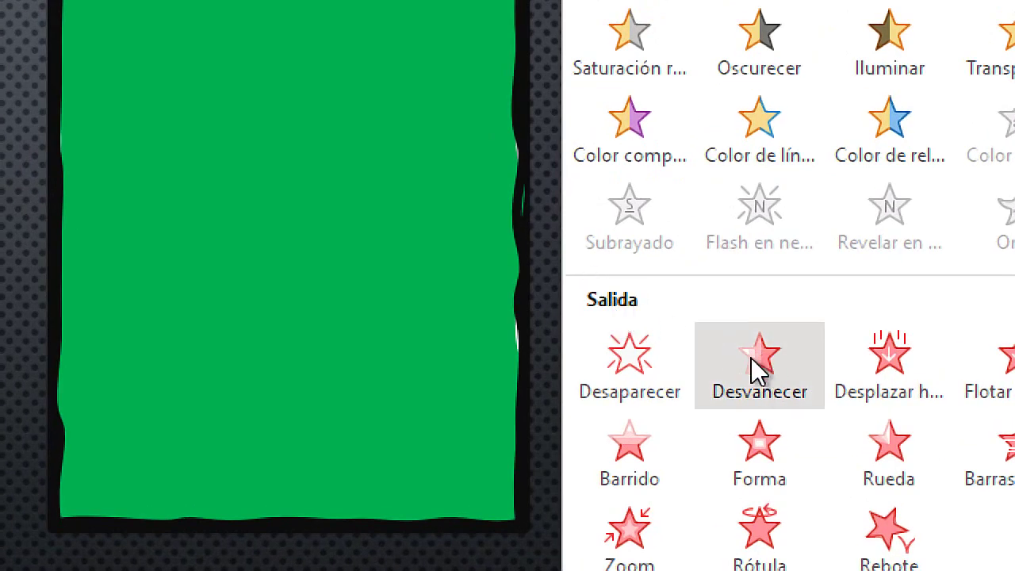
{"action": "left_click", "coordinate": [750, 361]}
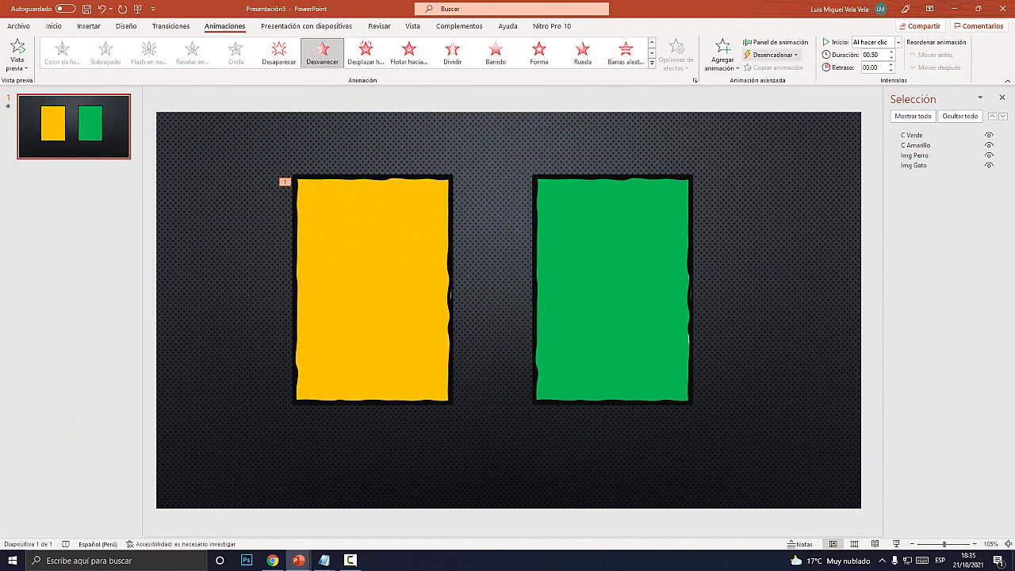
Set the fade-out trigger to Desencadenar > Al hacer clic en > C Amarillo
{"action": "key", "text": "super+plus"}
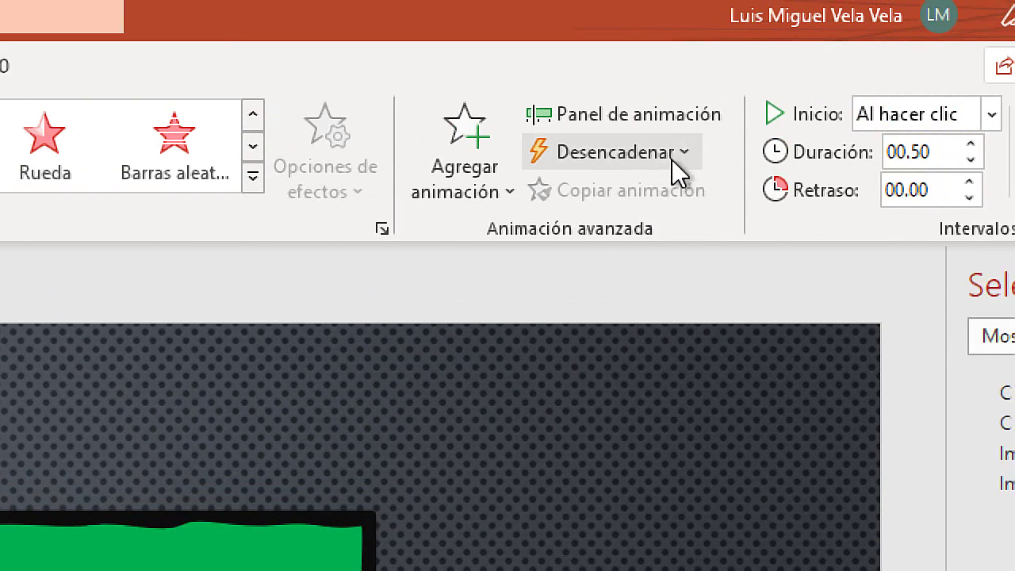
{"action": "left_click", "coordinate": [684, 152]}
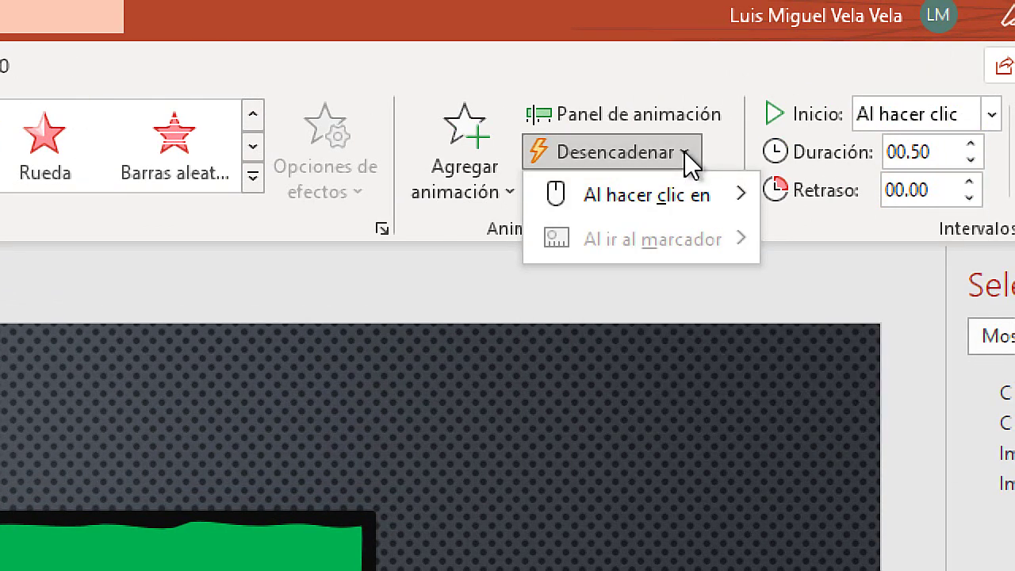
{"action": "mouse_move", "coordinate": [681, 192]}
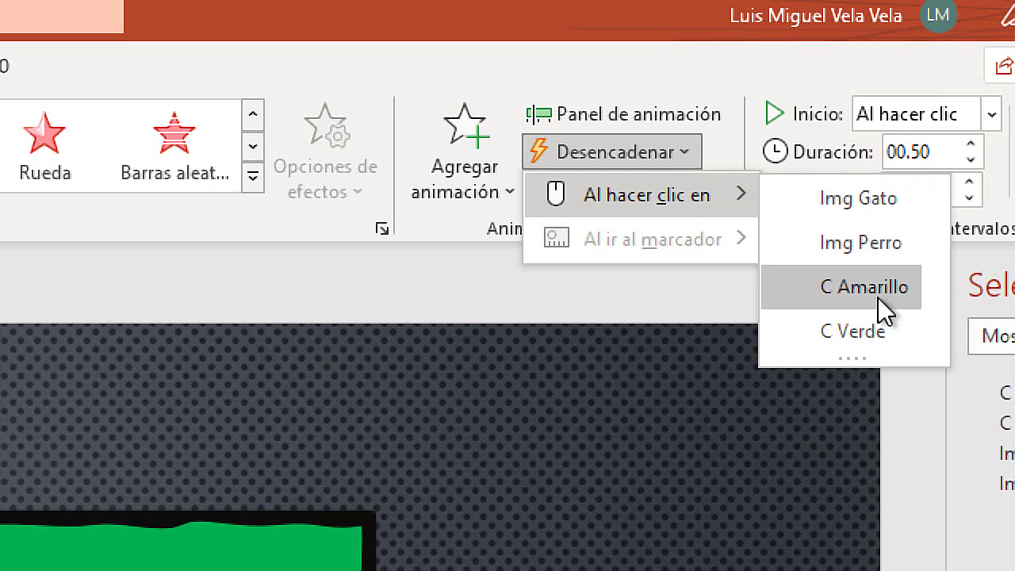
{"action": "left_click", "coordinate": [646, 155]}
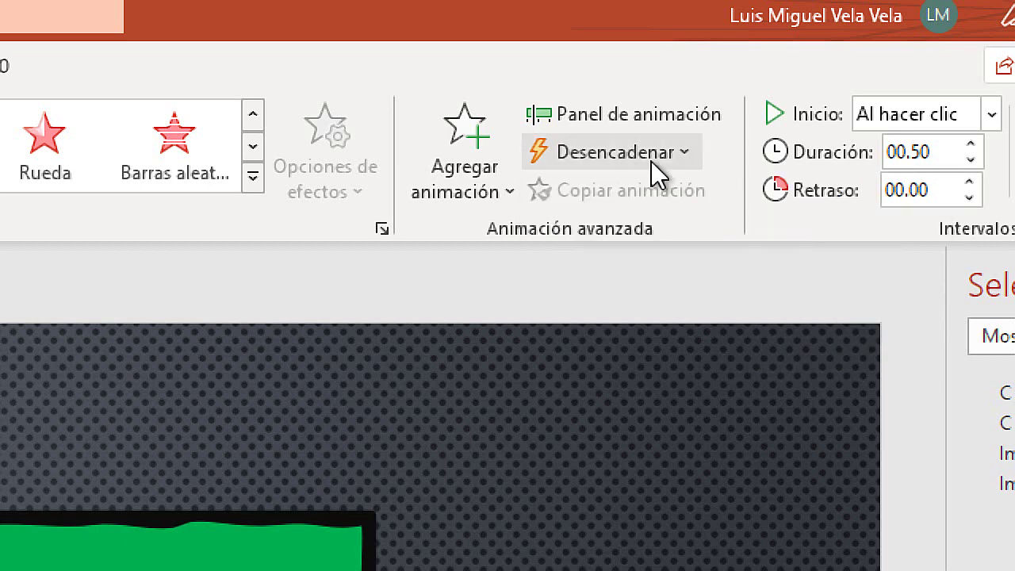
{"action": "left_click", "coordinate": [660, 157]}
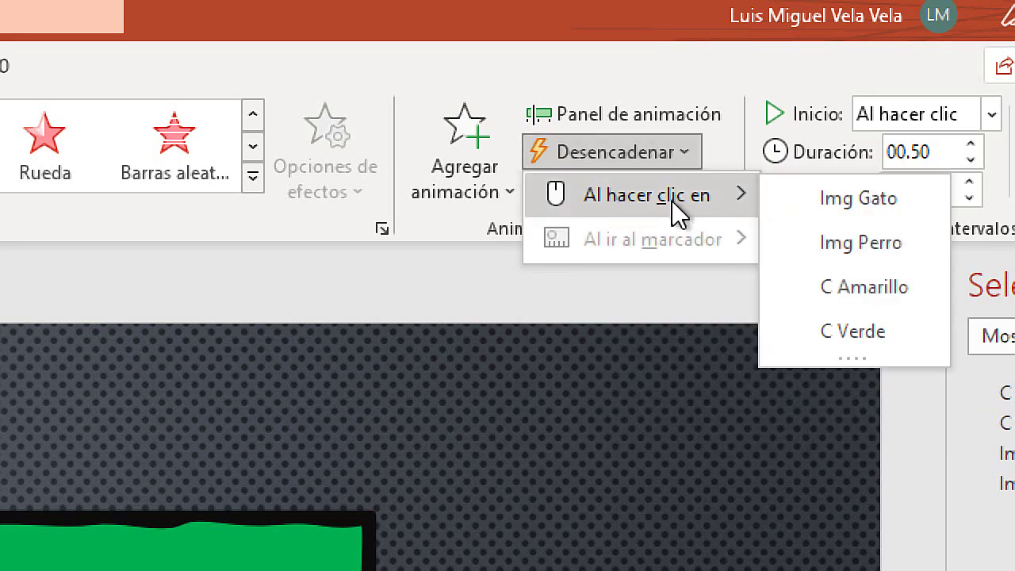
{"action": "left_click", "coordinate": [874, 291]}
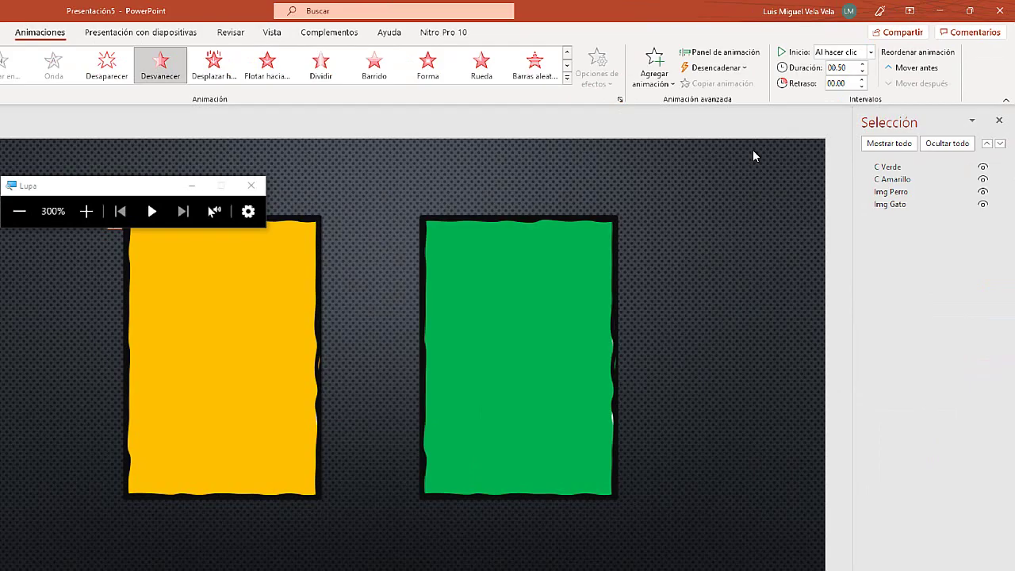
{"action": "key", "text": "Escape"}
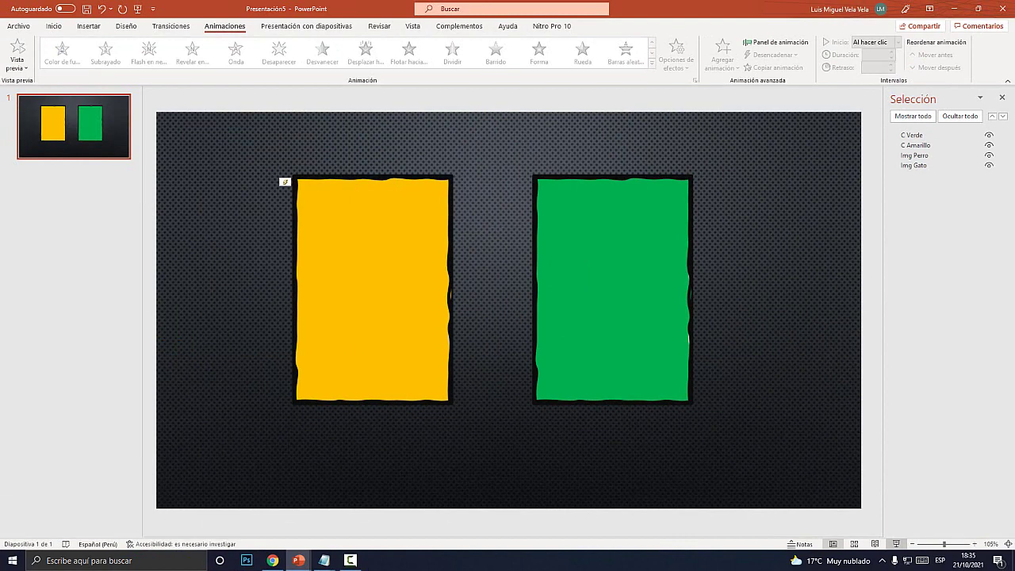
{"action": "left_click", "coordinate": [895, 505]}
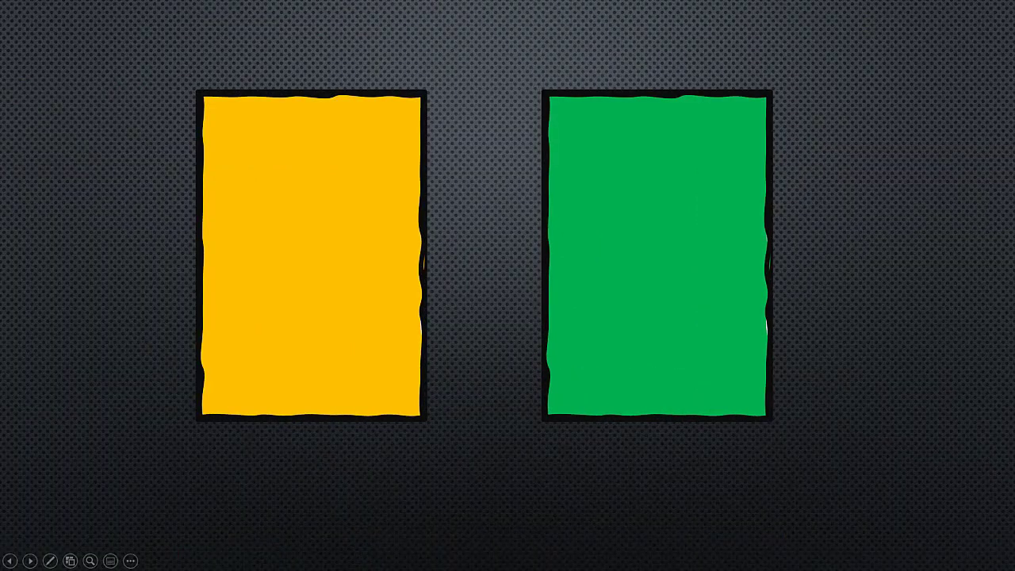
{"action": "key", "text": "space"}
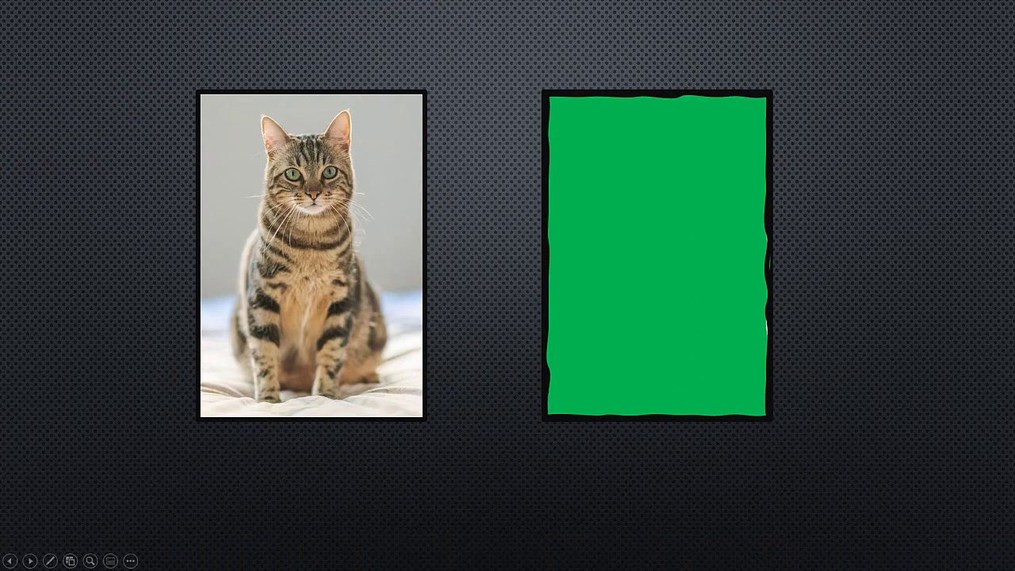
{"action": "key", "text": "space"}
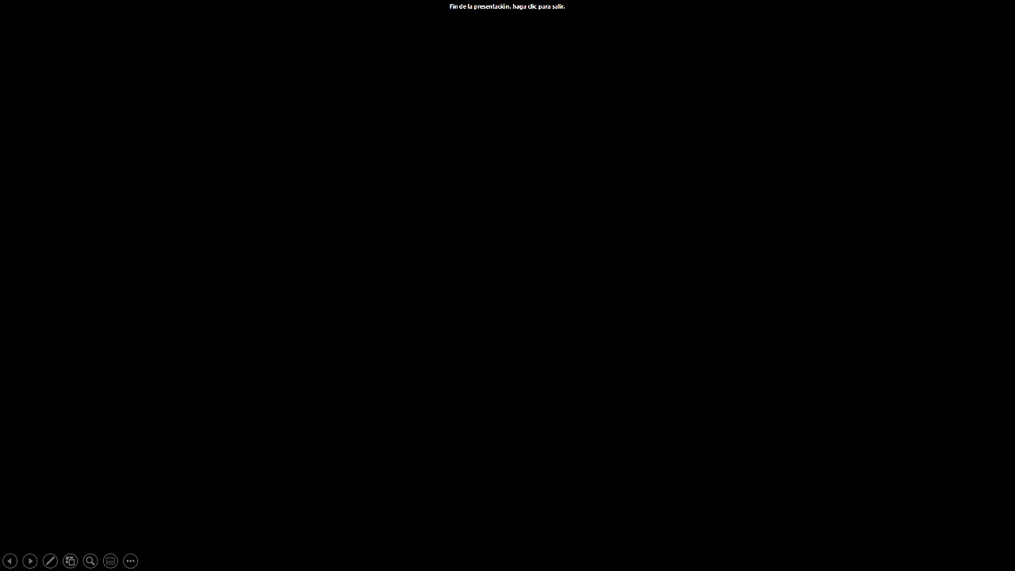
{"action": "key", "text": "space"}
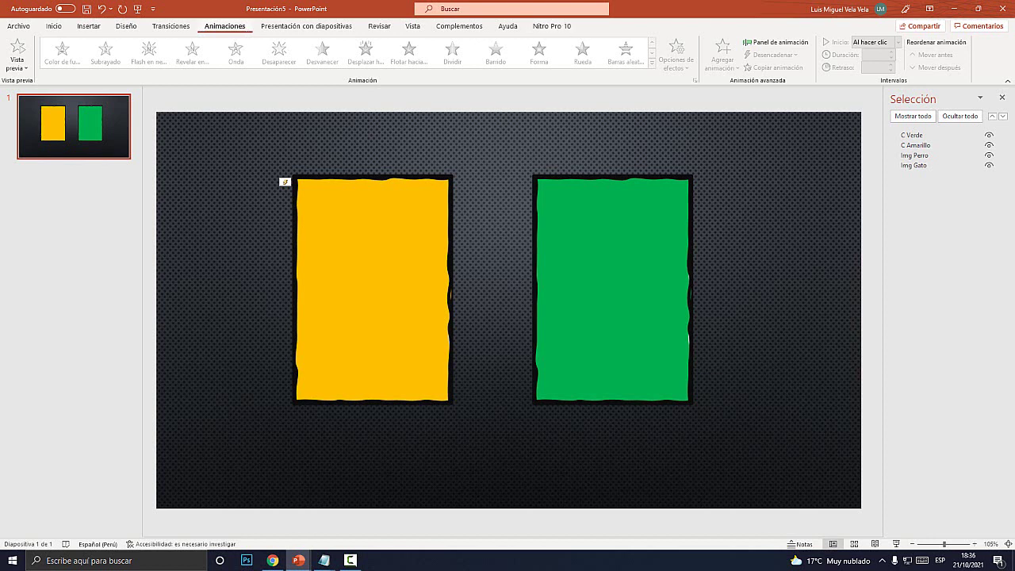
Show the Panel de animación with C Amarillo's Desvanecer effect, then select the green box
{"action": "key", "text": "super+plus"}
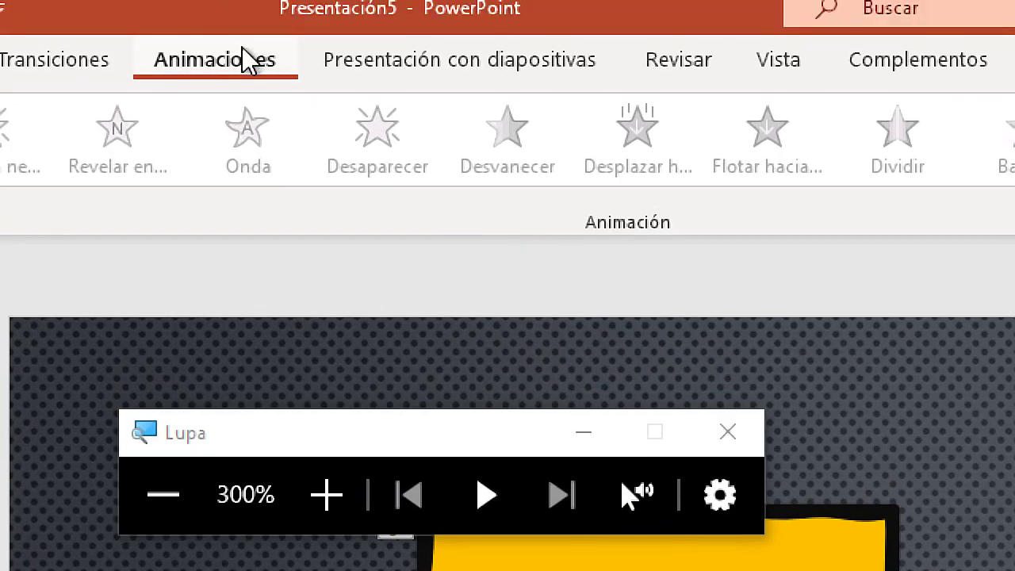
{"action": "key", "text": "super+Escape"}
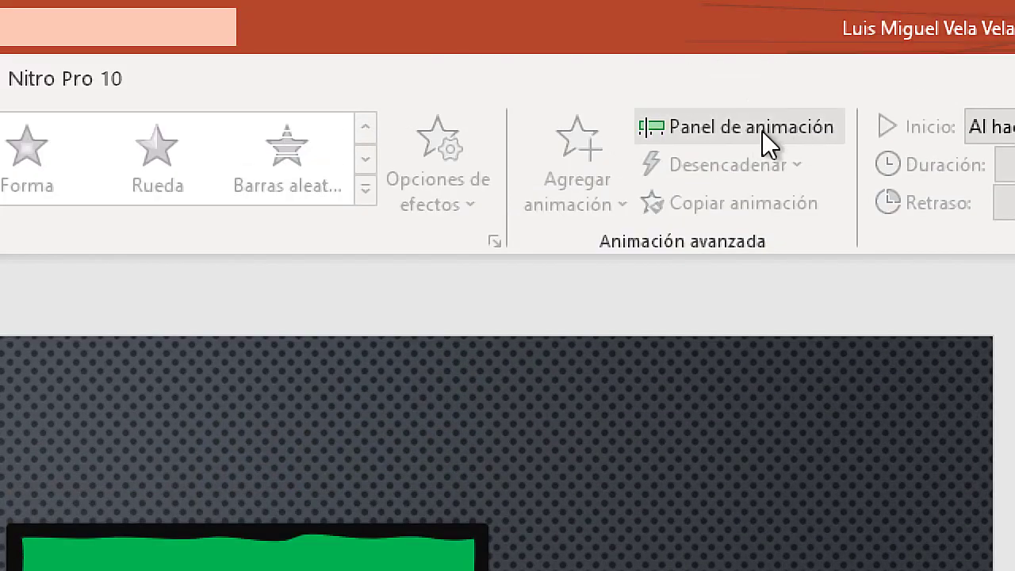
{"action": "left_click", "coordinate": [762, 131]}
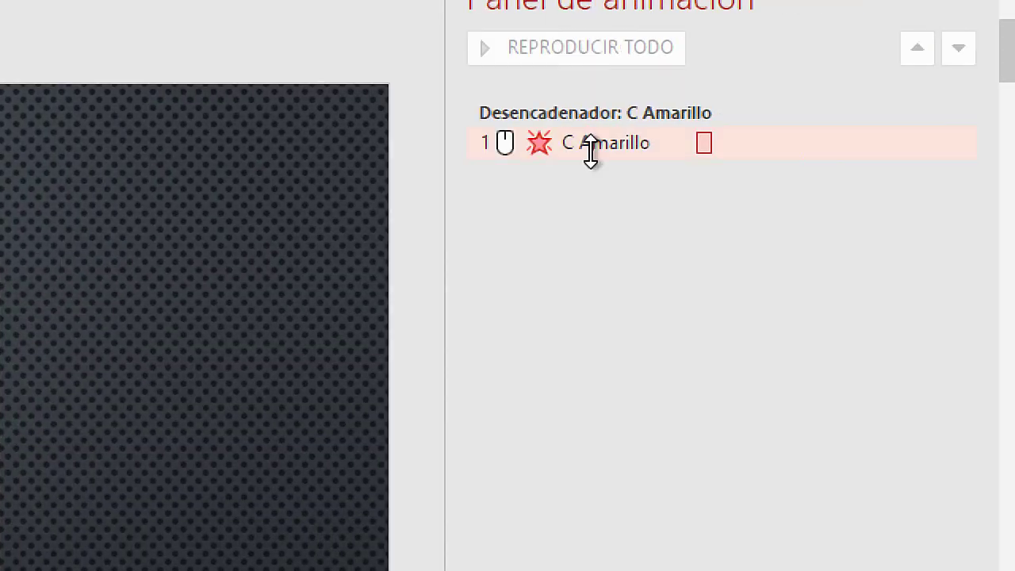
{"action": "mouse_move", "coordinate": [545, 145]}
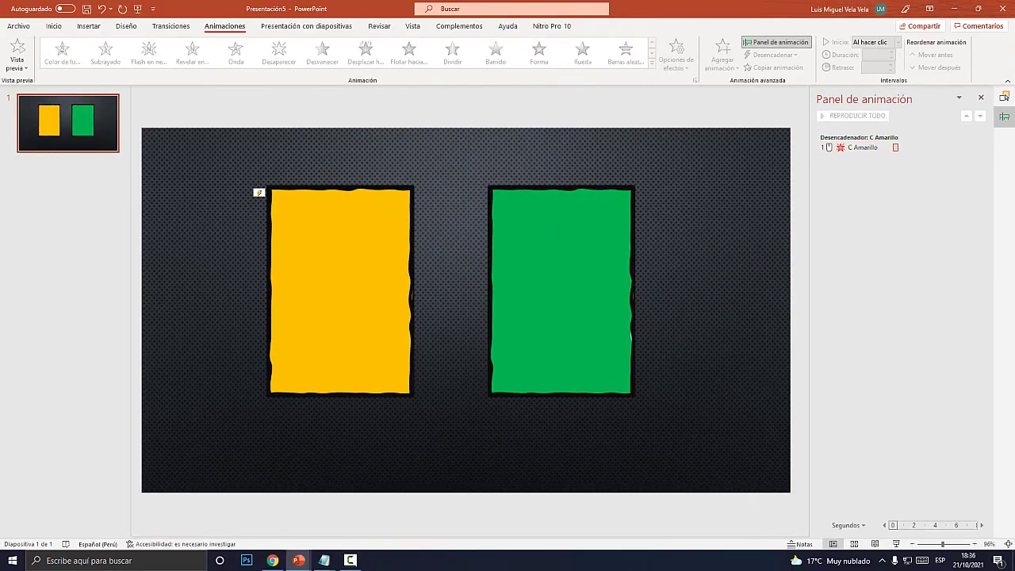
{"action": "left_click", "coordinate": [562, 291]}
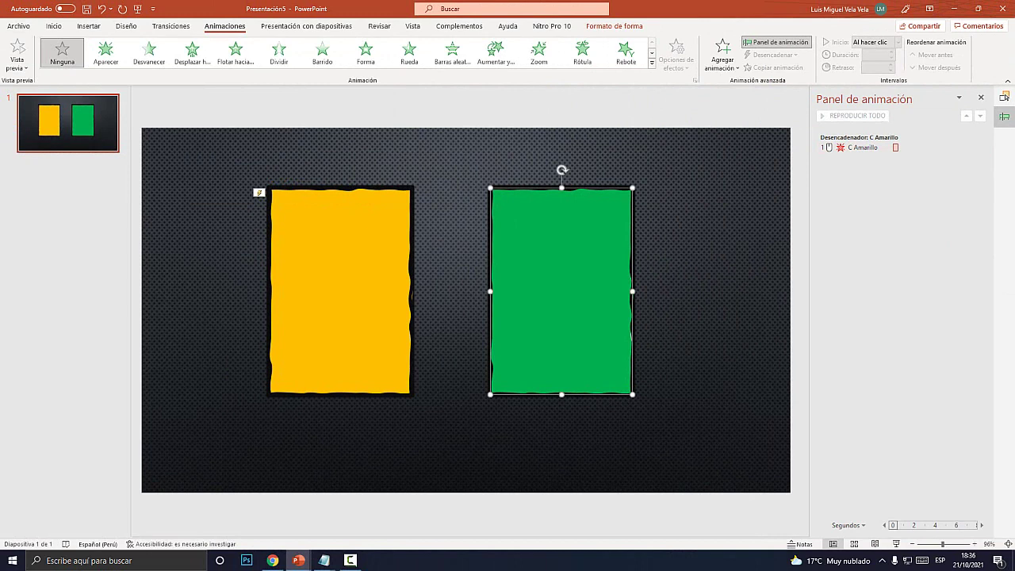
Give the green box C Verde a Desvanecer fade-out exit effect
{"action": "key", "text": "Escape"}
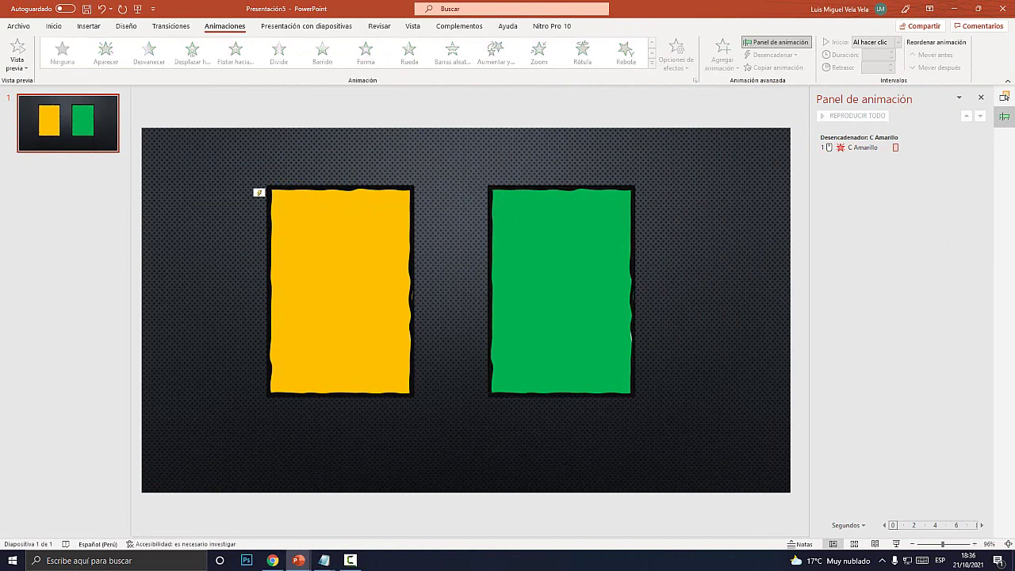
{"action": "left_click", "coordinate": [561, 291]}
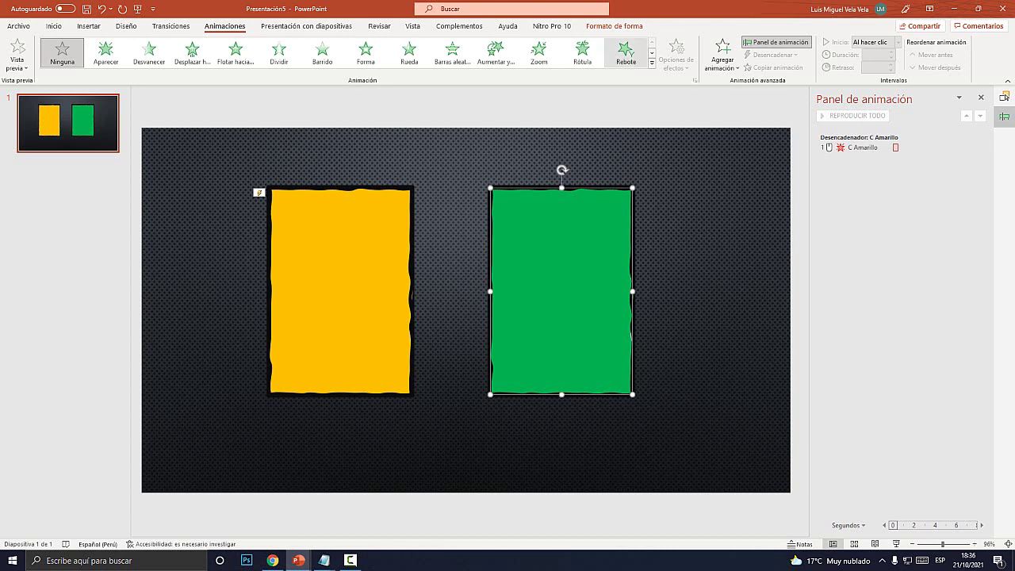
{"action": "key", "text": "super+plus"}
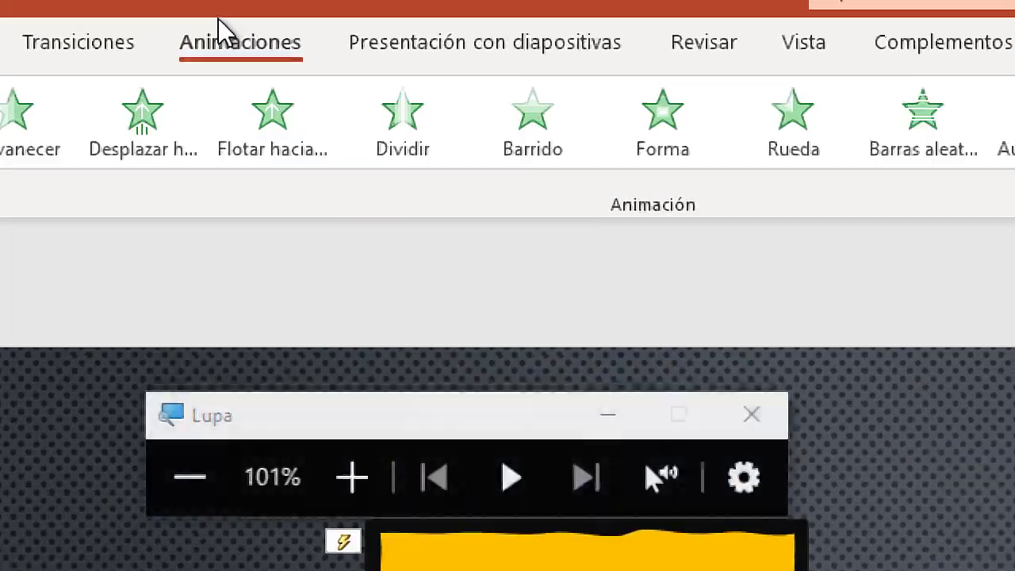
{"action": "key", "text": "super+Escape"}
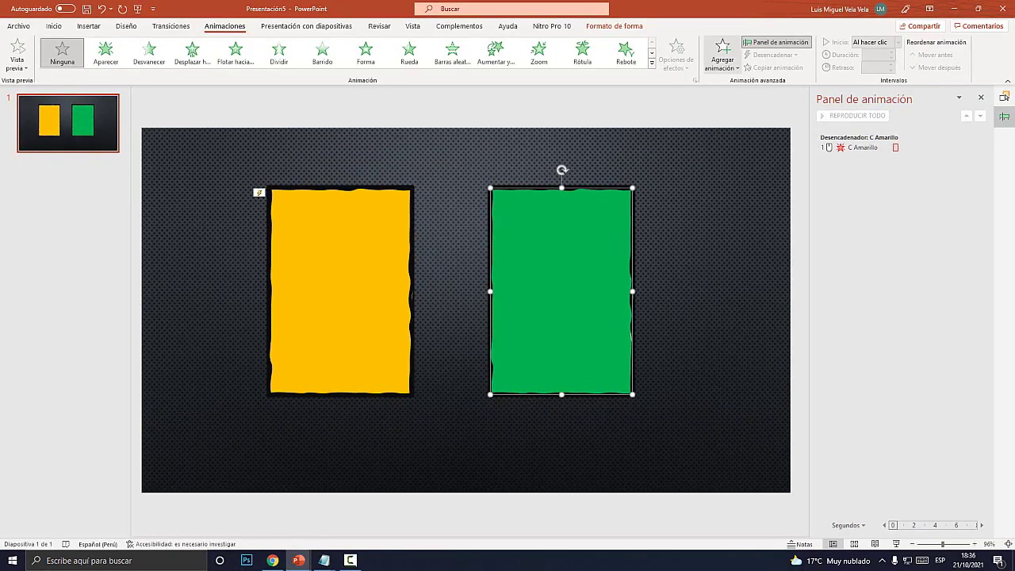
{"action": "key", "text": "super+plus"}
{"action": "left_click", "coordinate": [721, 64]}
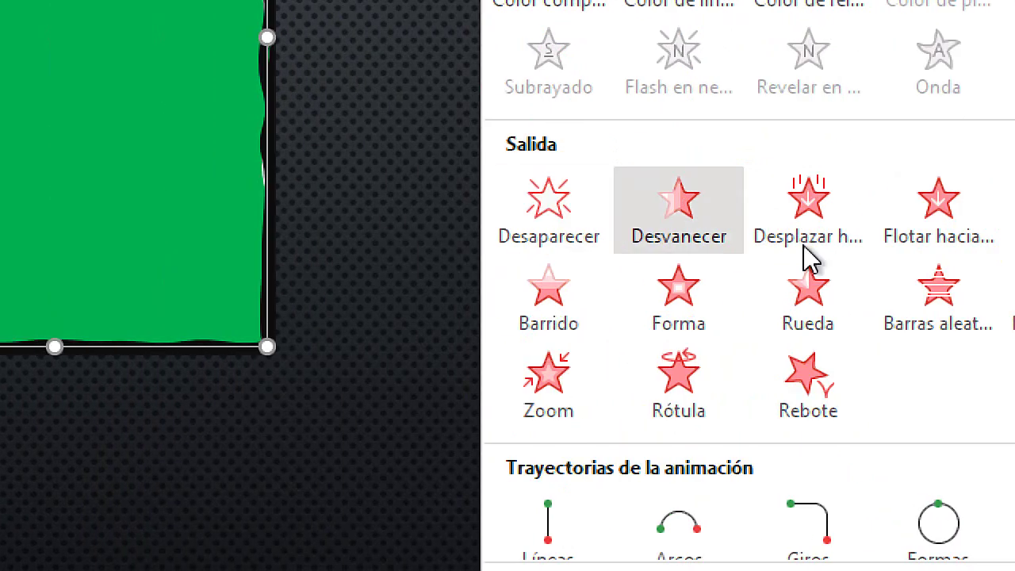
{"action": "left_click", "coordinate": [679, 197]}
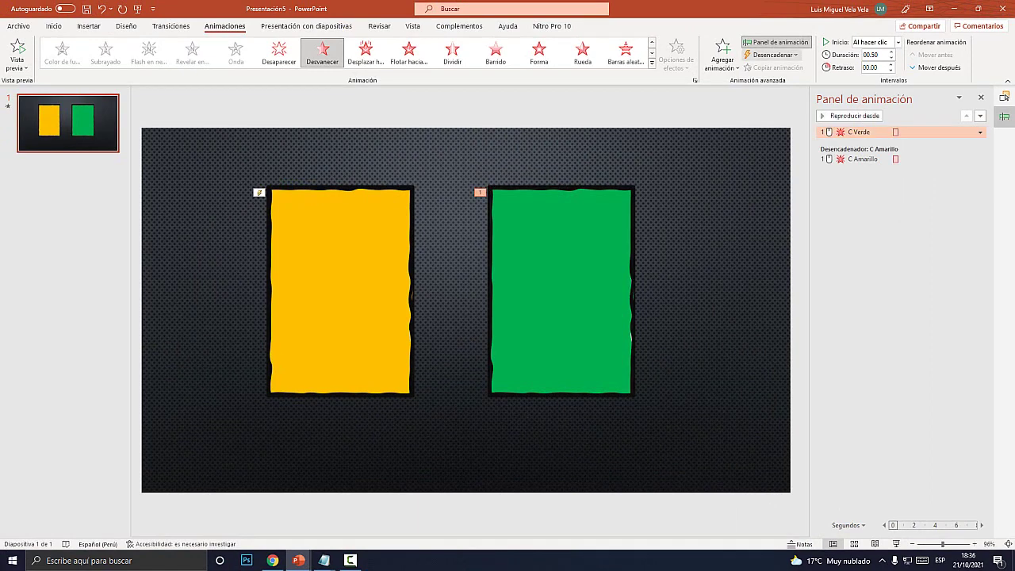
Trigger the green box's fade-out when C Verde itself is clicked
{"action": "key", "text": "super+plus"}
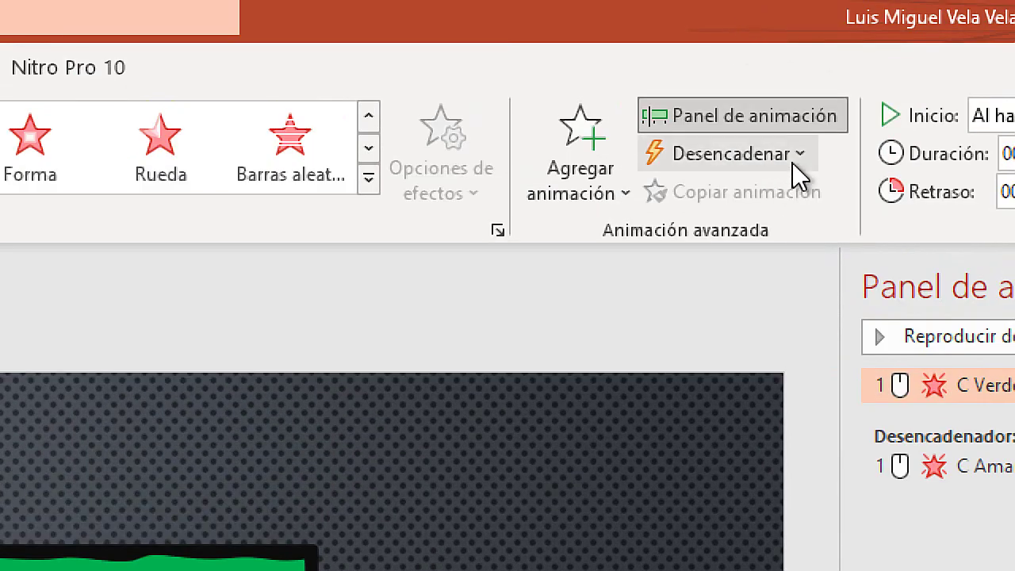
{"action": "left_click", "coordinate": [797, 156]}
{"action": "mouse_move", "coordinate": [801, 191]}
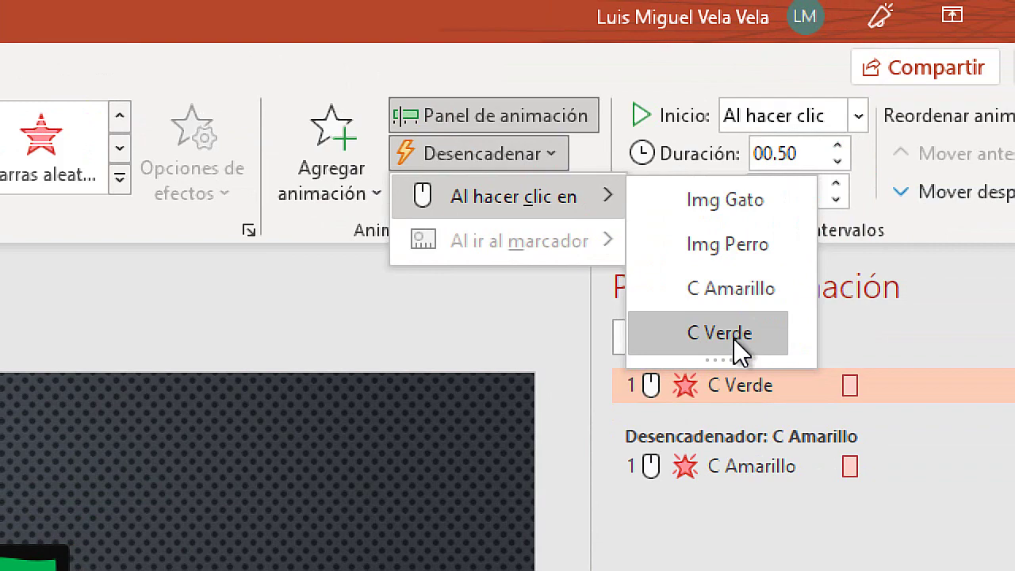
{"action": "left_click", "coordinate": [733, 333]}
{"action": "key", "text": "super+Escape"}
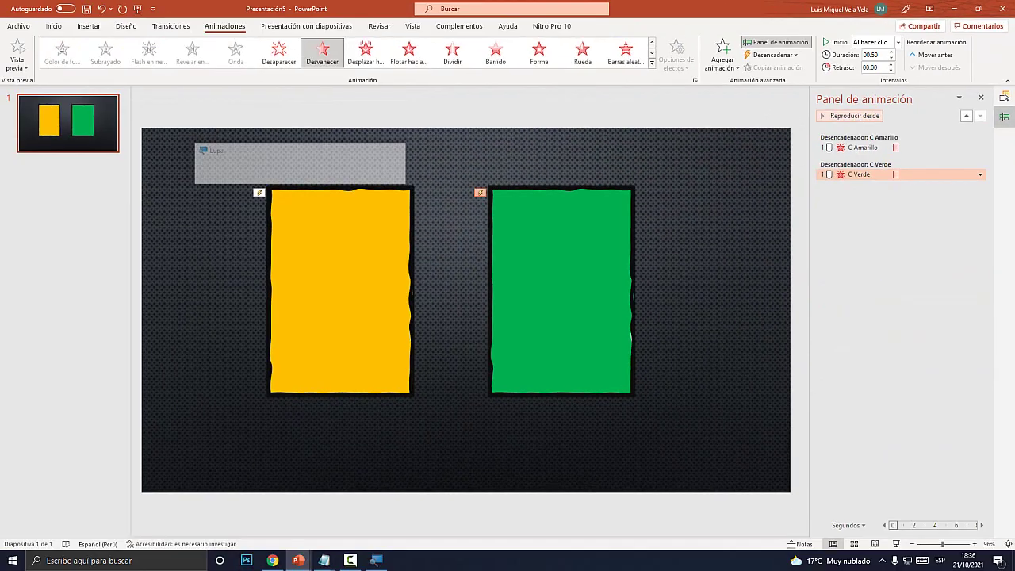
{"action": "left_click", "coordinate": [896, 544]}
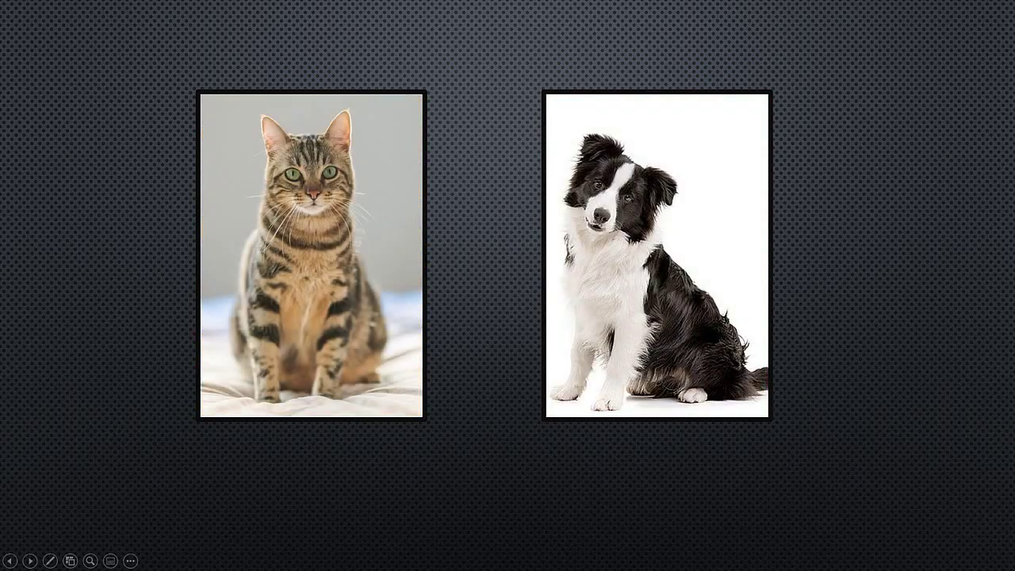
{"action": "key", "text": "Right"}
{"action": "key", "text": "Right"}
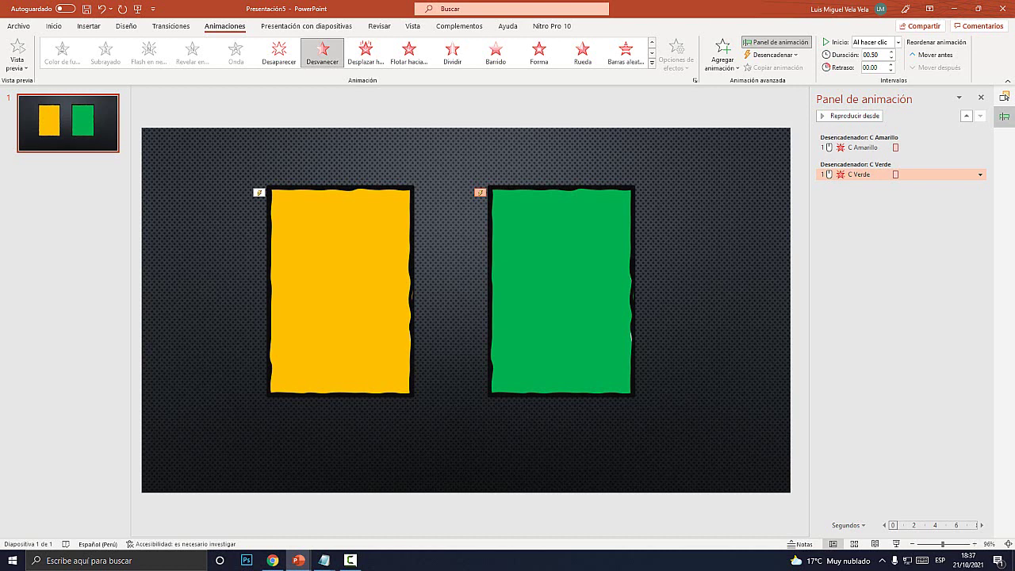
Add a second animation to the yellow box C Amarillo: a Desvanecer fade-in entrance
{"action": "left_click", "coordinate": [341, 291]}
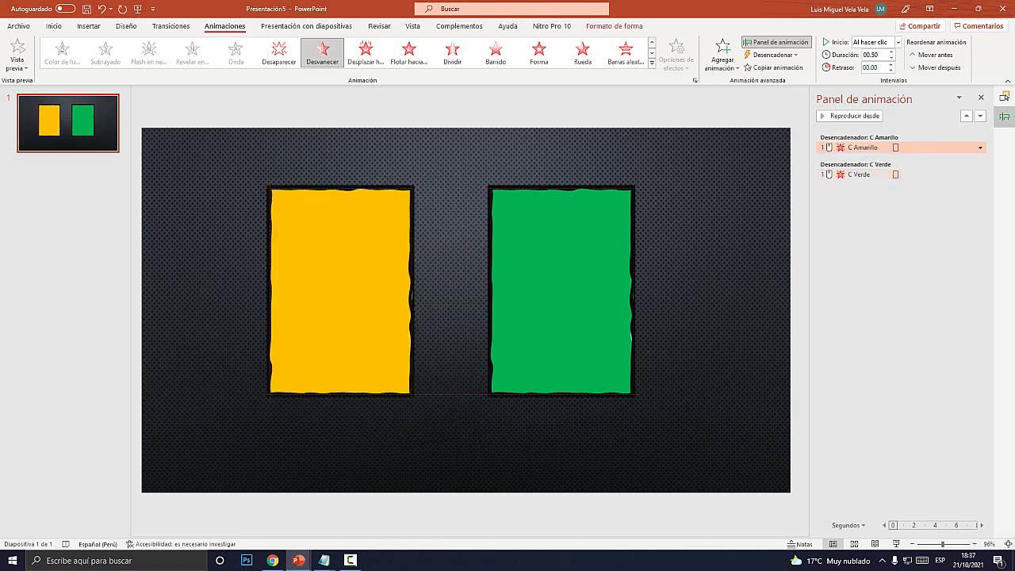
{"action": "key", "text": "Tab"}
{"action": "key", "text": "Tab"}
{"action": "key", "text": "Escape"}
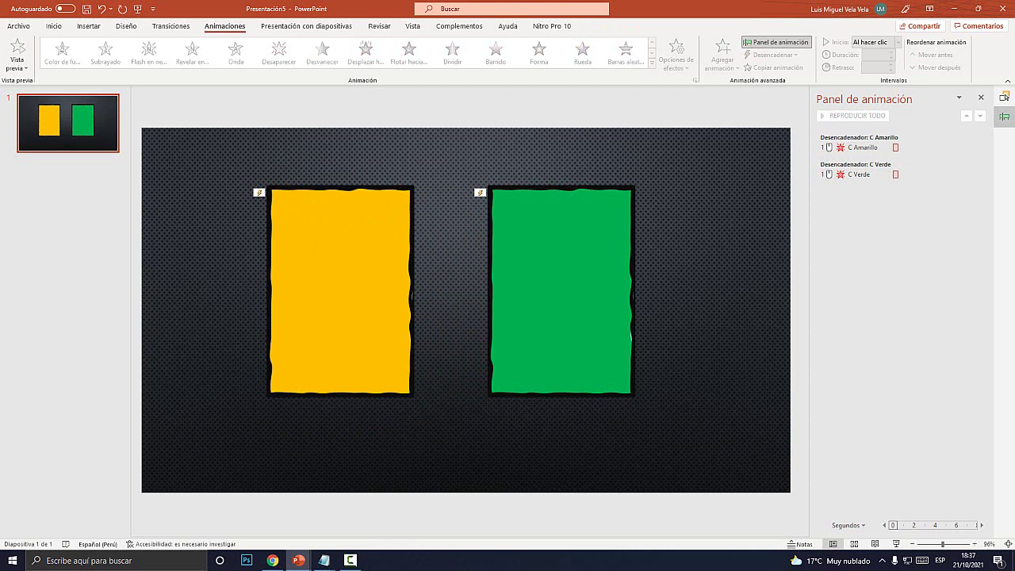
{"action": "key", "text": "Tab"}
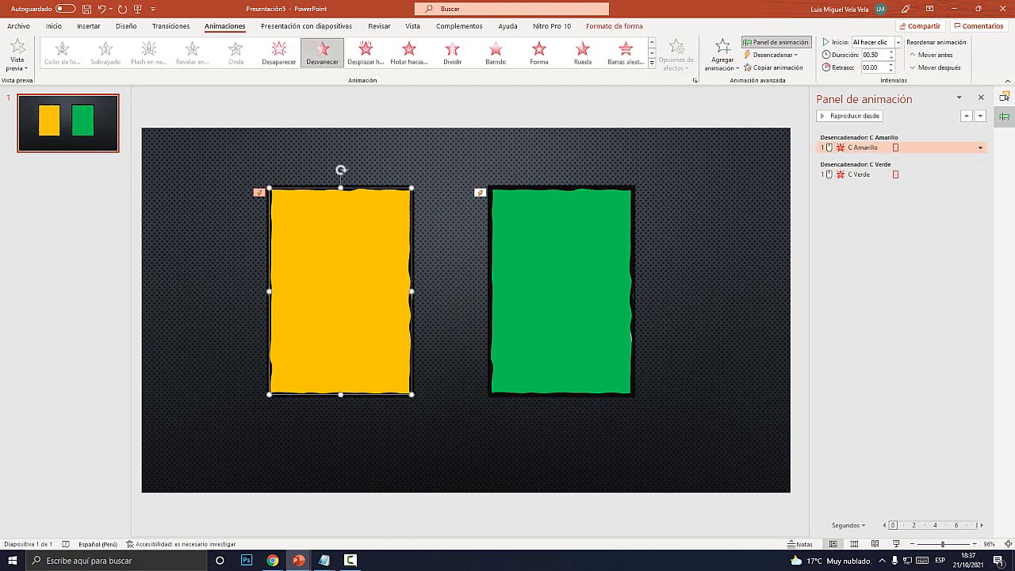
{"action": "key", "text": "Escape"}
{"action": "key", "text": "Tab"}
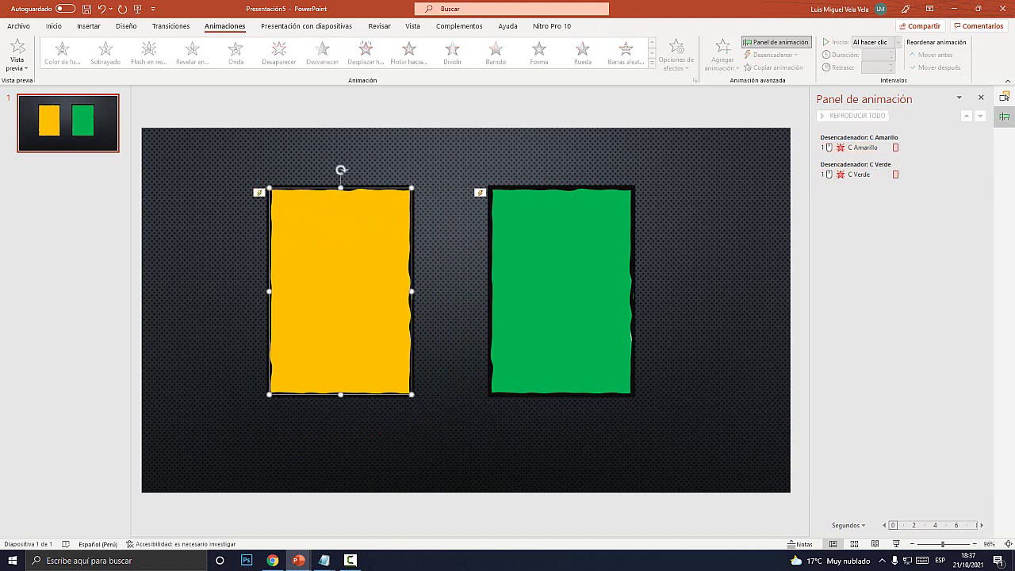
{"action": "key", "text": "Escape"}
{"action": "key", "text": "Tab"}
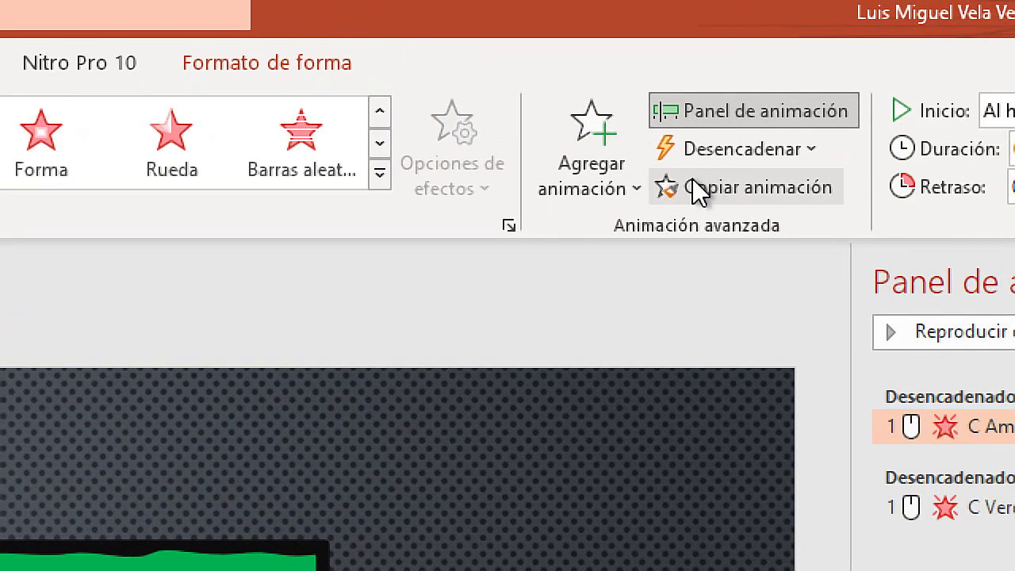
{"action": "left_click", "coordinate": [732, 66]}
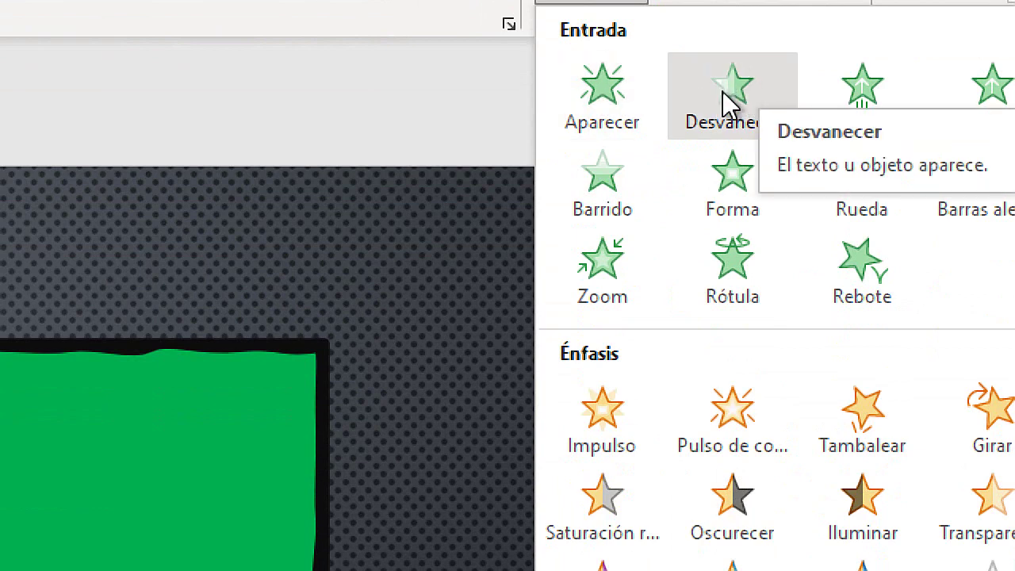
{"action": "left_click", "coordinate": [713, 94]}
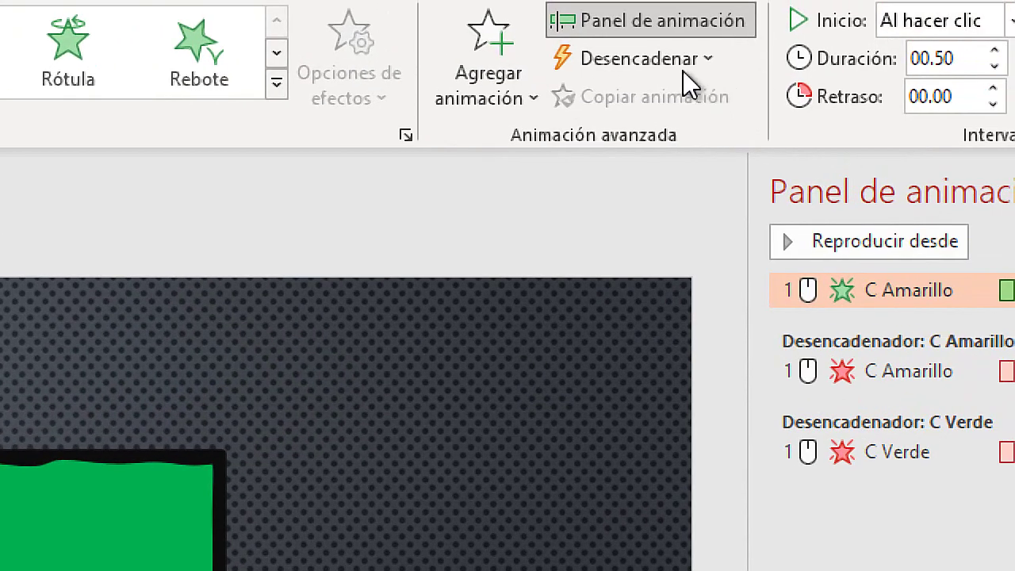
Trigger the yellow box's fade-in when the cat photo Img Gato is clicked
{"action": "left_click", "coordinate": [788, 57]}
{"action": "mouse_move", "coordinate": [693, 106]}
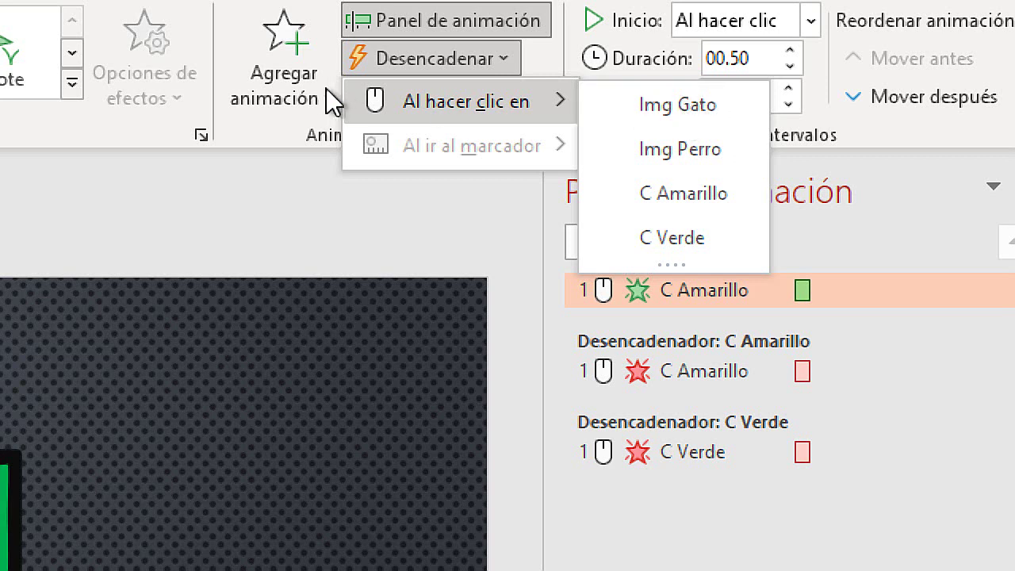
{"action": "left_click", "coordinate": [678, 105]}
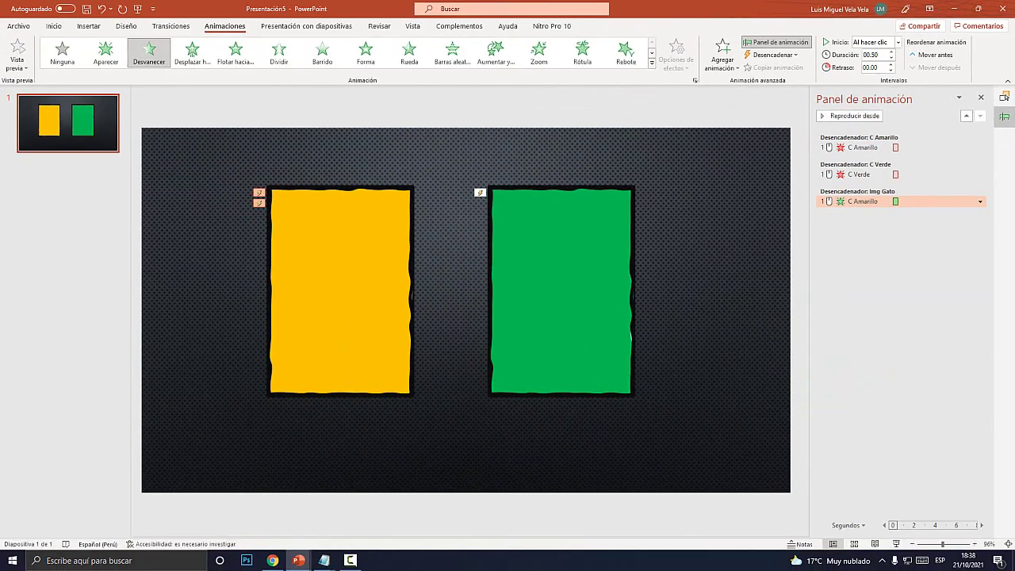
Test in slide show that the yellow box fades off the cat photo and returns, then reselect the green box
{"action": "left_click_drag", "start_coordinate": [341, 290], "coordinate": [431, 369]}
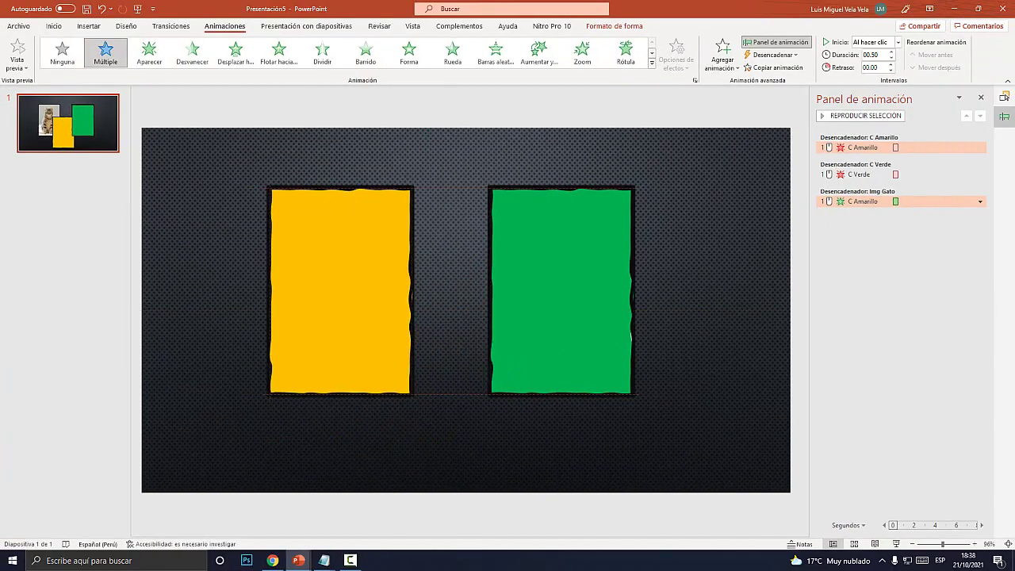
{"action": "left_click", "coordinate": [896, 544]}
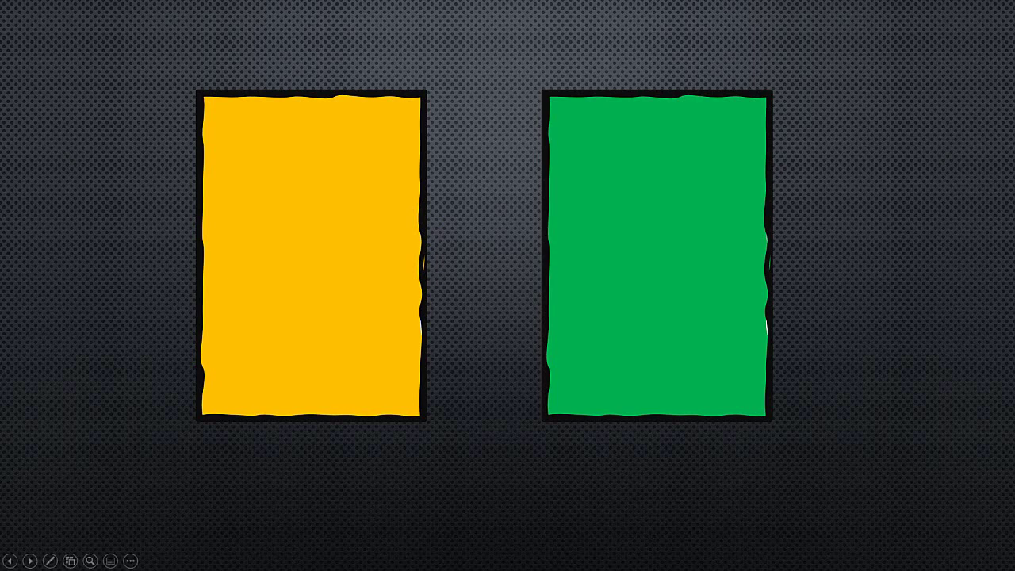
{"action": "key", "text": "Right"}
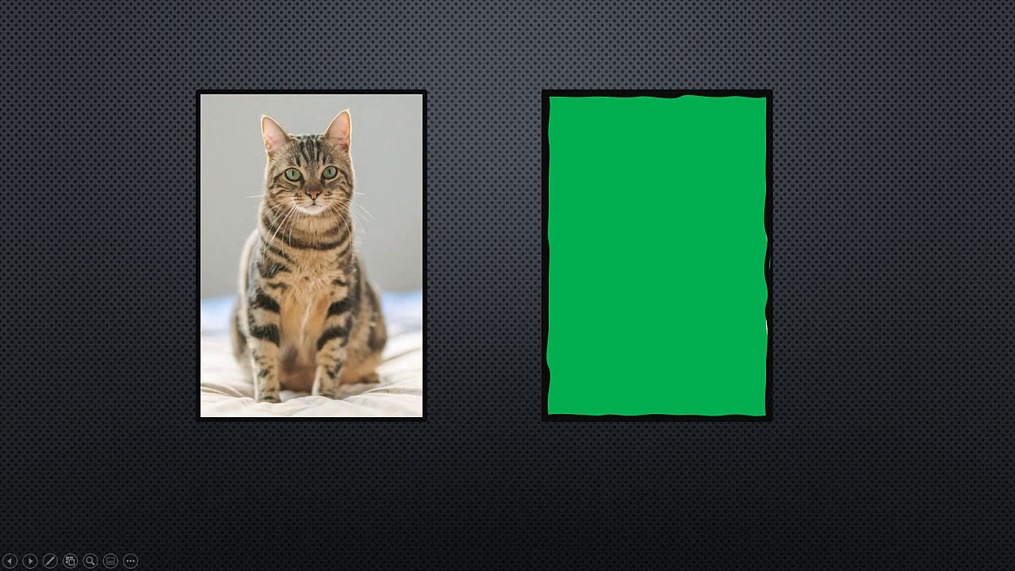
{"action": "key", "text": "Right"}
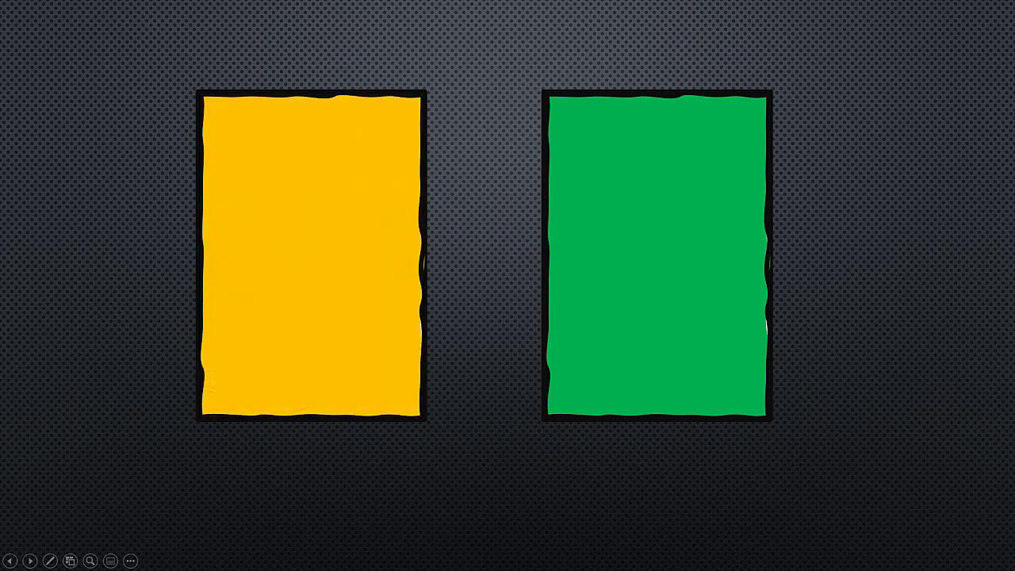
{"action": "key", "text": "Right"}
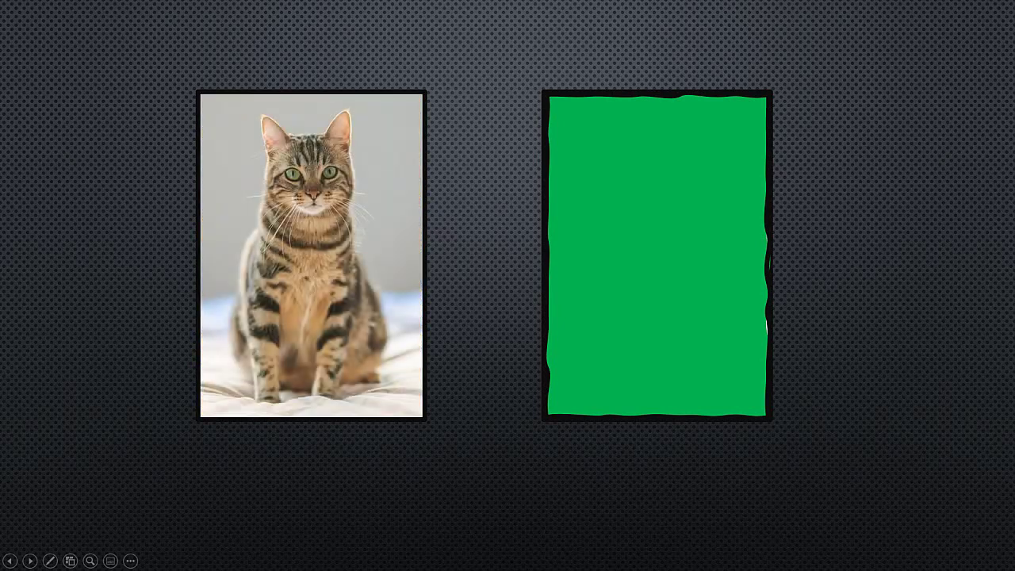
{"action": "key", "text": "Right"}
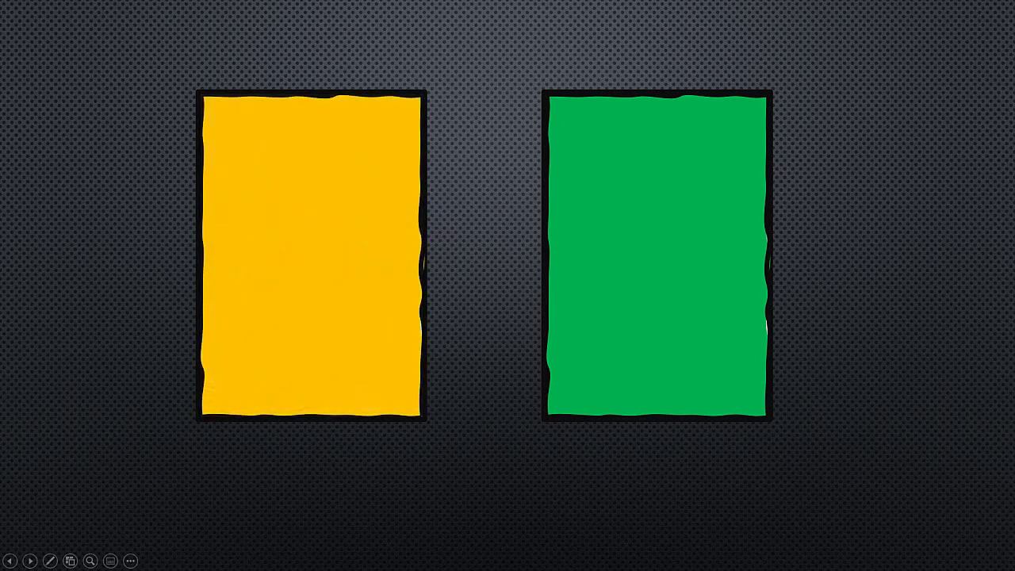
{"action": "key", "text": "Right"}
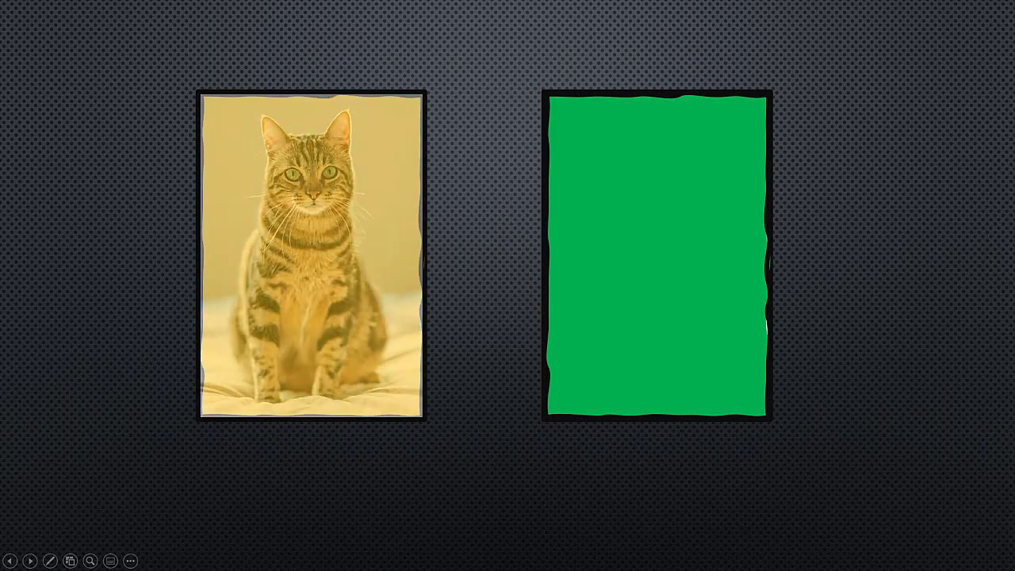
{"action": "key", "text": "Escape"}
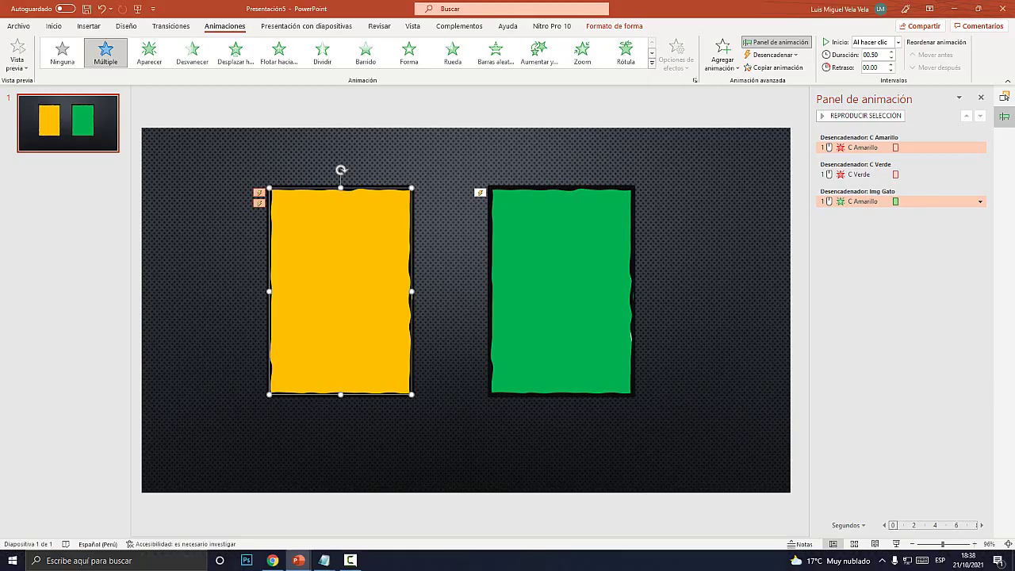
{"action": "mouse_move", "coordinate": [561, 291]}
{"action": "left_mouse_down"}
{"action": "mouse_move", "coordinate": [549, 329]}
{"action": "mouse_move", "coordinate": [562, 291]}
{"action": "left_mouse_up"}
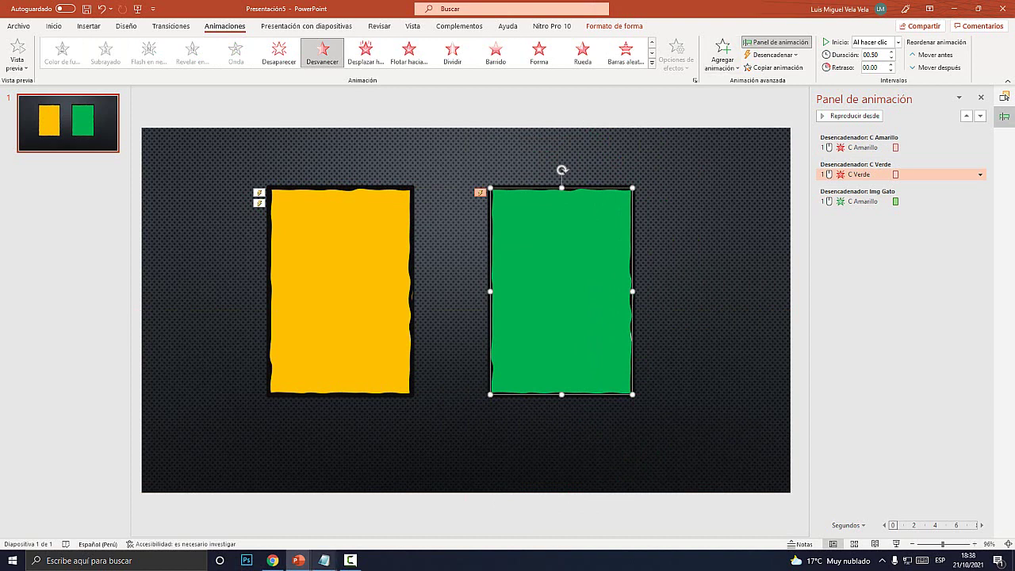
In Notepad, add the line 'Entrada: APARECER (DESVANECER)' below the Salida note
{"action": "mouse_move", "coordinate": [324, 560]}
{"action": "left_click", "coordinate": [381, 531]}
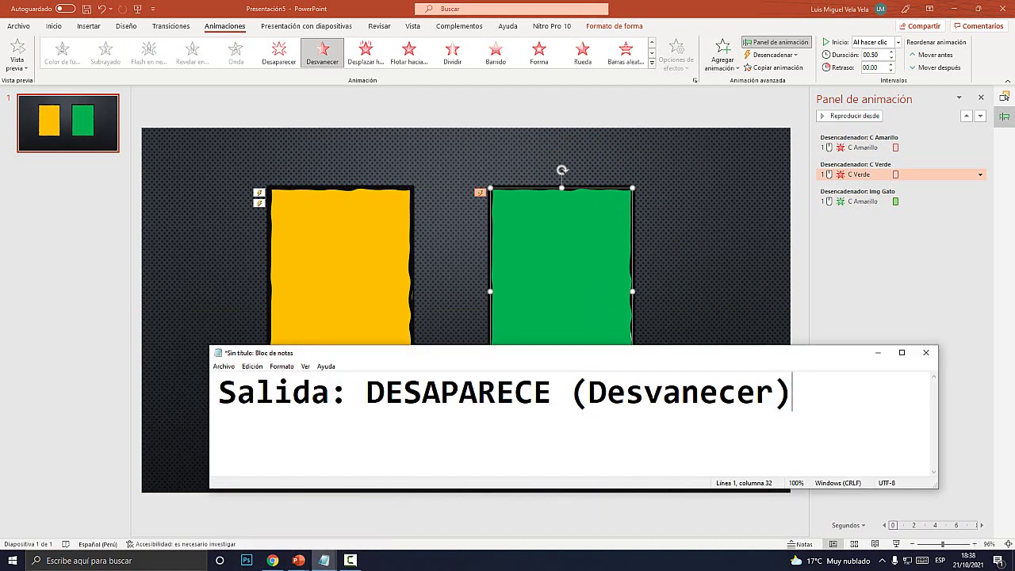
{"action": "type", "text": "Entrada: "}
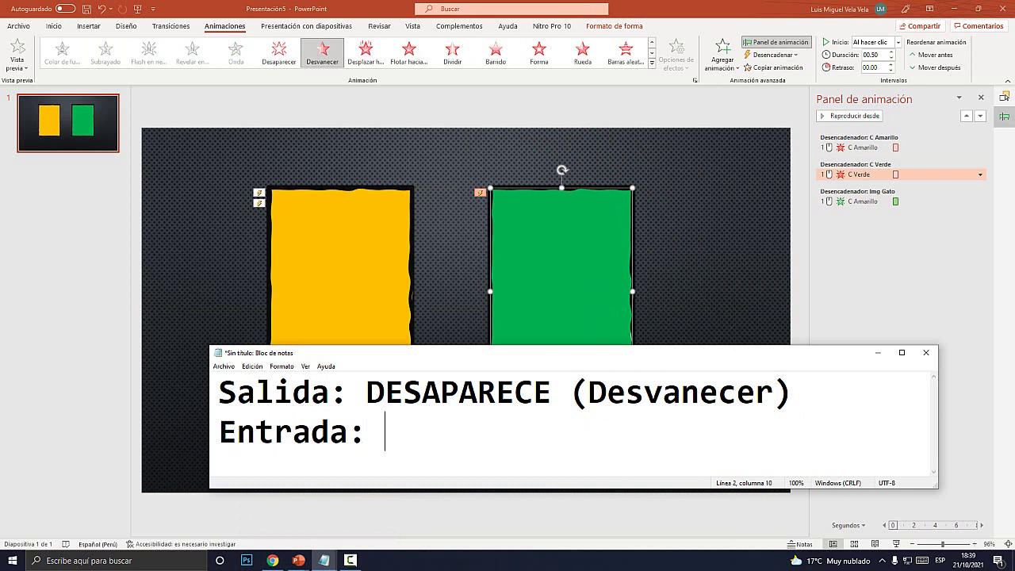
{"action": "type", "text": "APR"}
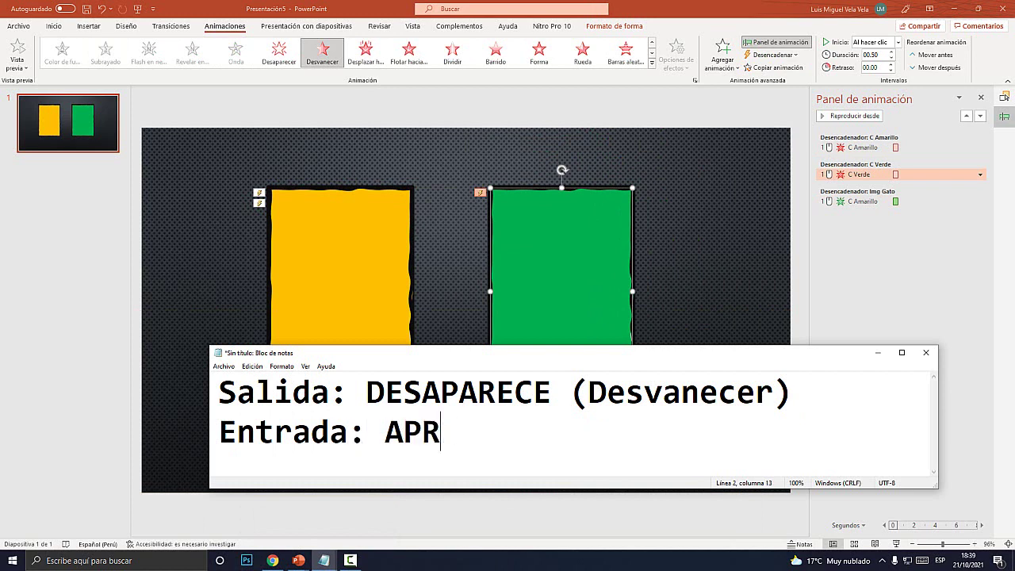
{"action": "key", "text": "BackSpace"}
{"action": "type", "text": "ARECER ("}
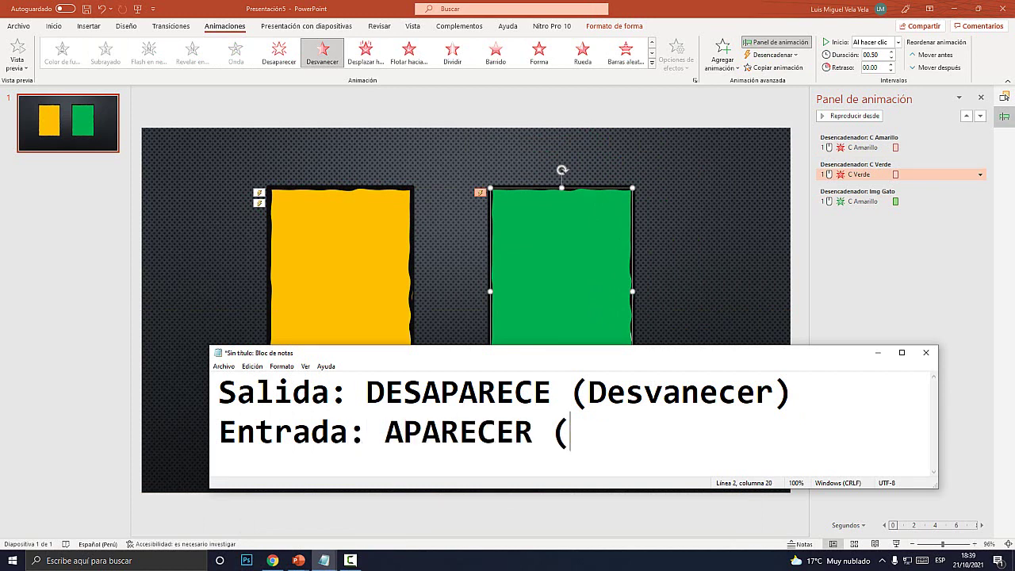
{"action": "type", "text": "DESVAN"}
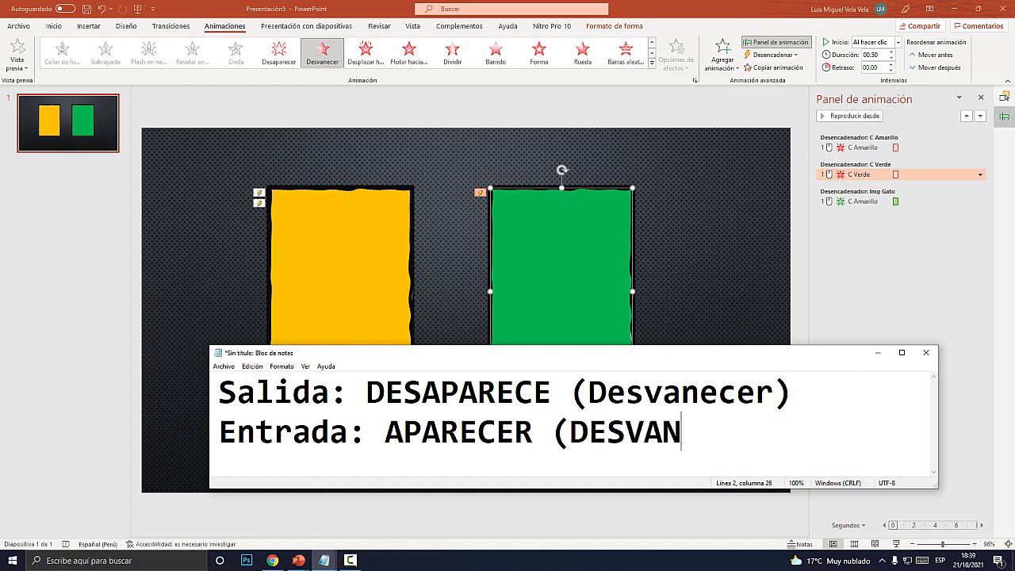
{"action": "type", "text": "ECER="}
{"action": "key", "text": "BackSpace"}
{"action": "type", "text": ")"}
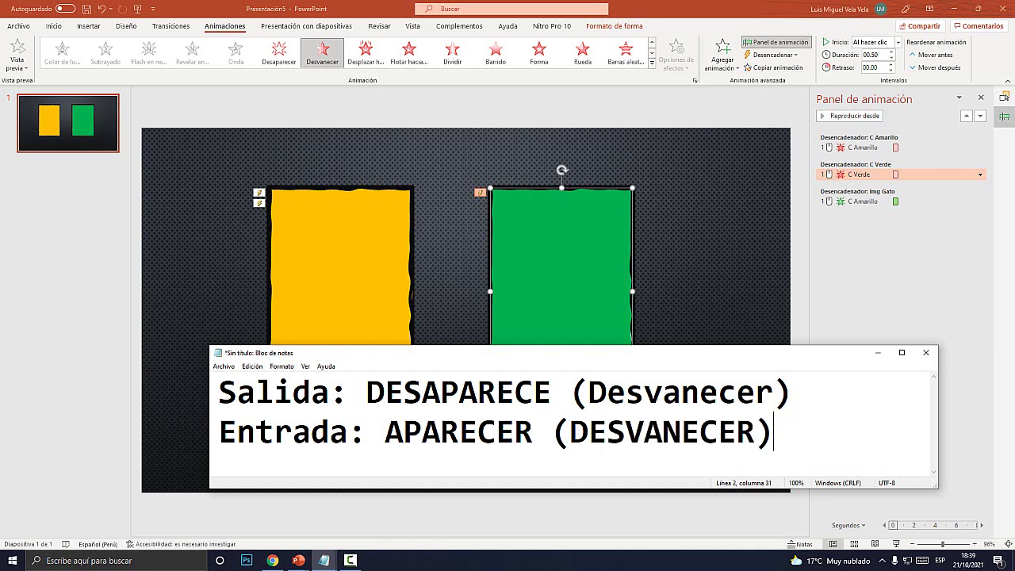
Highlight DESAPARECE, Entrada and APARECER in the notes, then return to PowerPoint
{"action": "left_click_drag", "start_coordinate": [552, 392], "coordinate": [384, 392]}
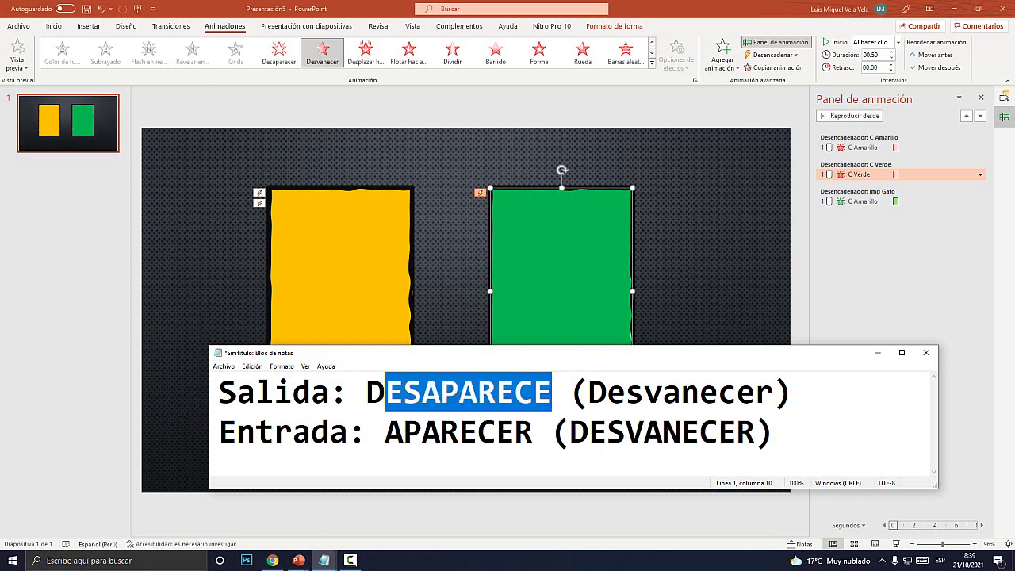
{"action": "left_click_drag", "start_coordinate": [366, 432], "coordinate": [219, 432]}
{"action": "left_click_drag", "start_coordinate": [535, 433], "coordinate": [403, 432]}
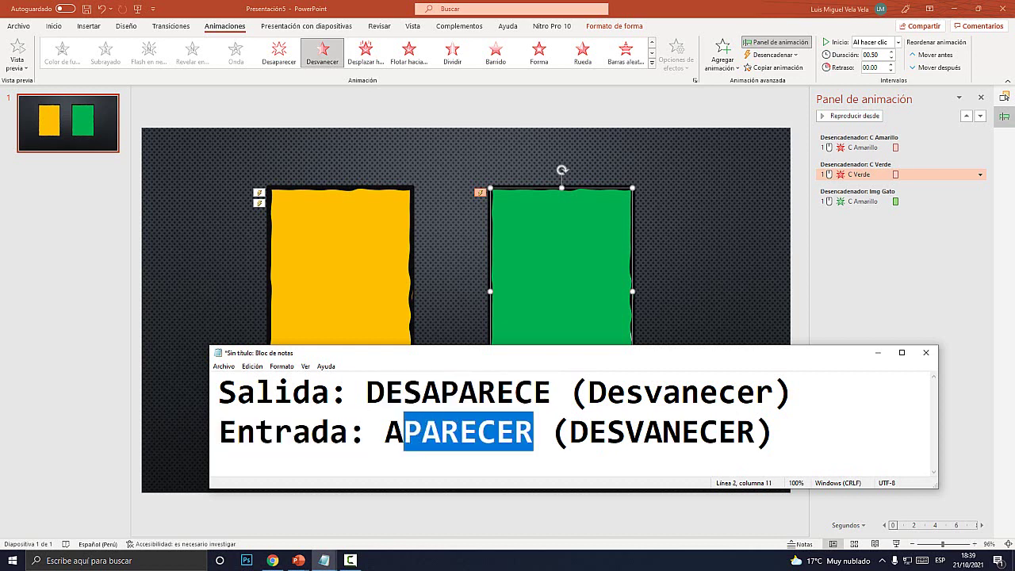
{"action": "key", "text": "alt+Tab"}
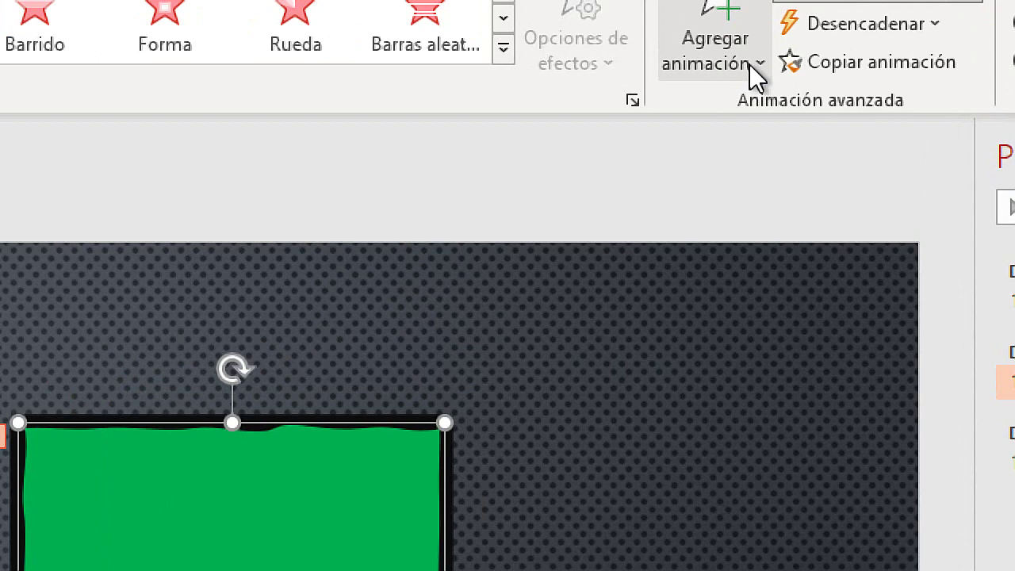
Give the green box a Desvanecer entrance that plays when the dog photo Img Perro is clicked
{"action": "left_click", "coordinate": [736, 70]}
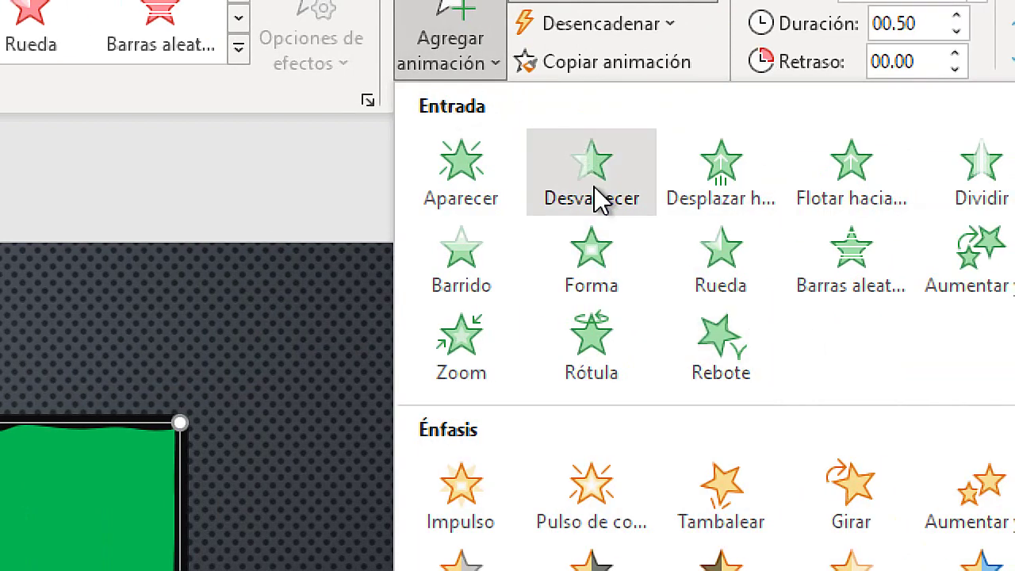
{"action": "left_click", "coordinate": [576, 148]}
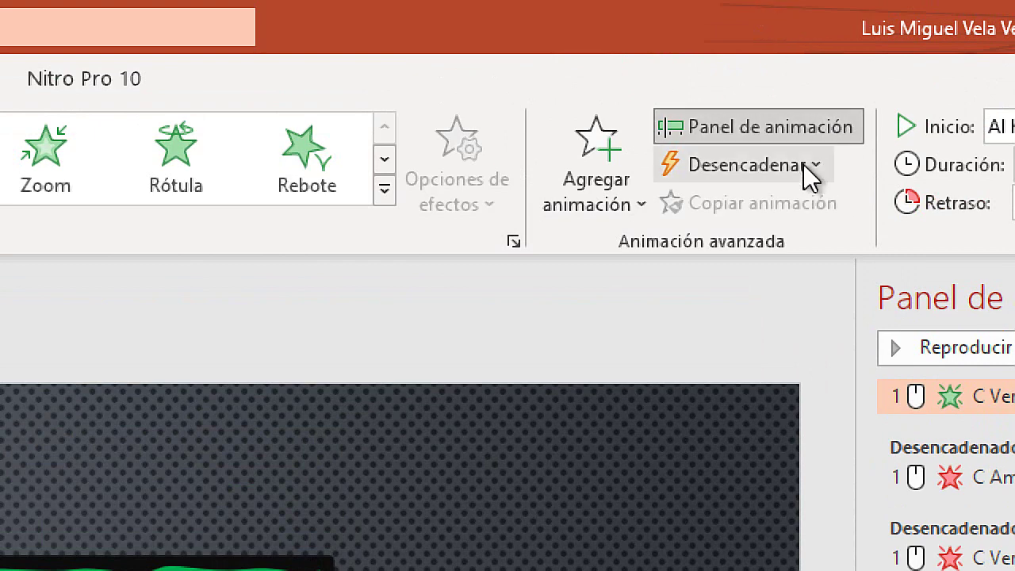
{"action": "left_click", "coordinate": [793, 54]}
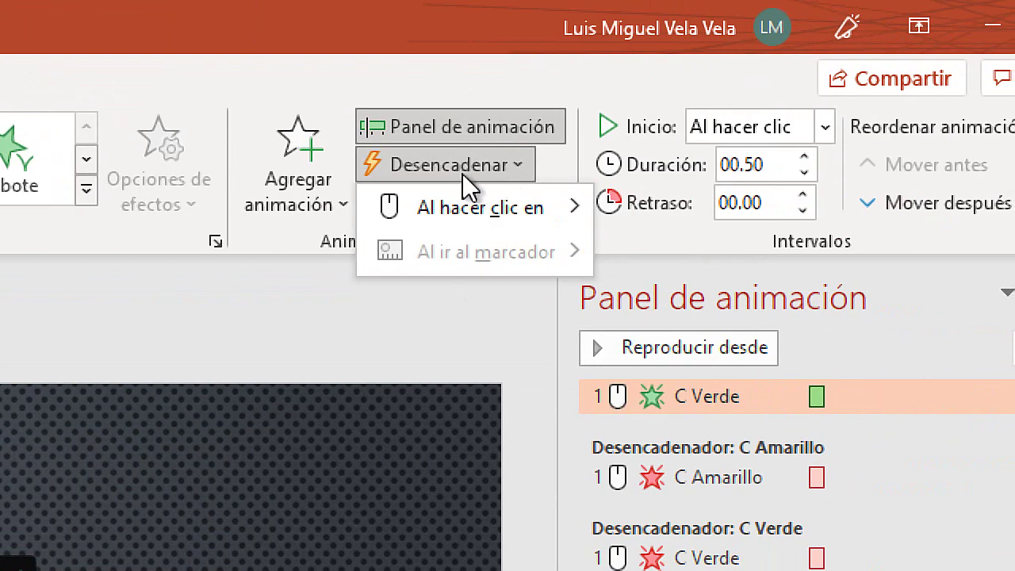
{"action": "mouse_move", "coordinate": [503, 207]}
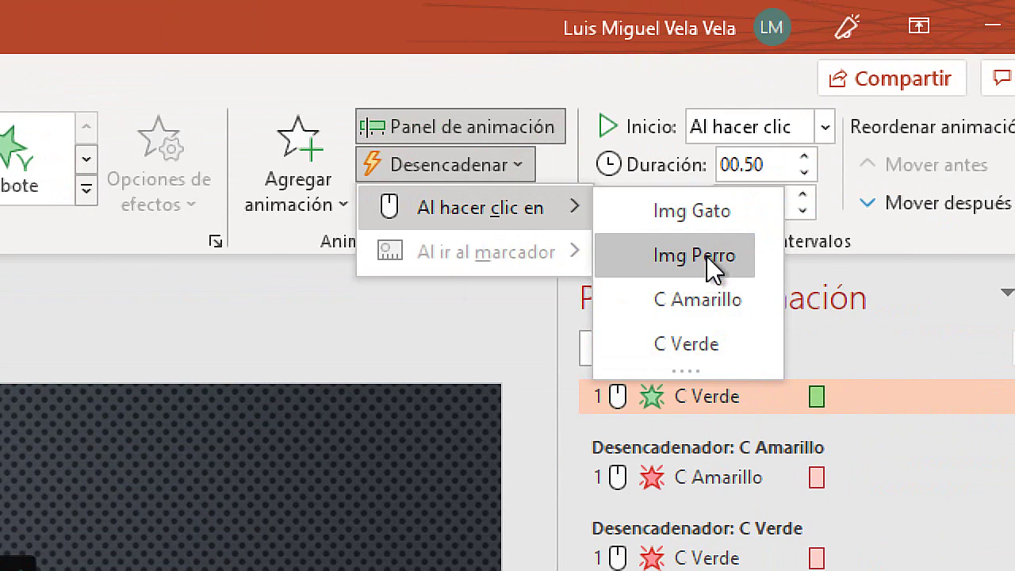
{"action": "left_click", "coordinate": [706, 265]}
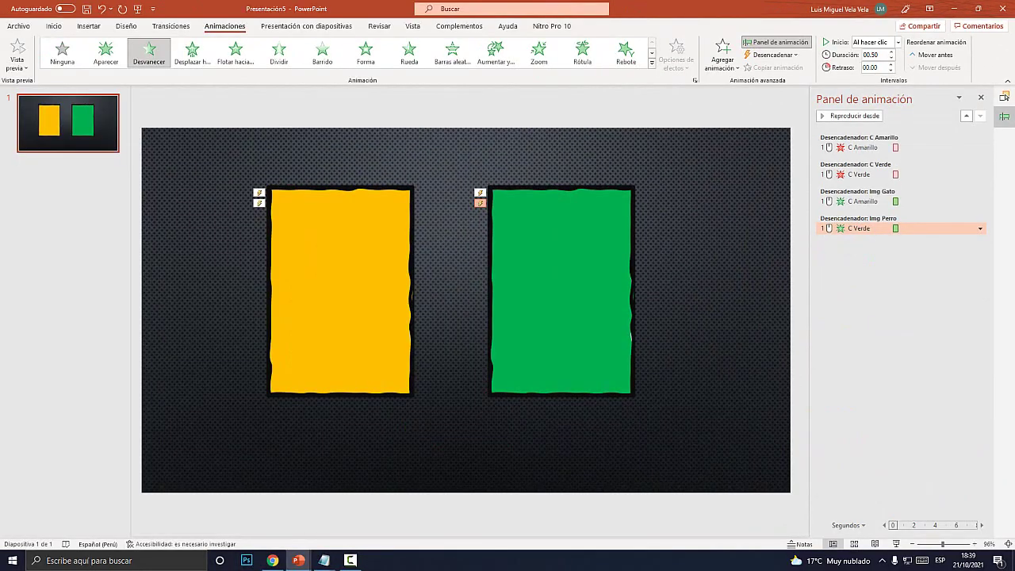
{"action": "key", "text": "Escape"}
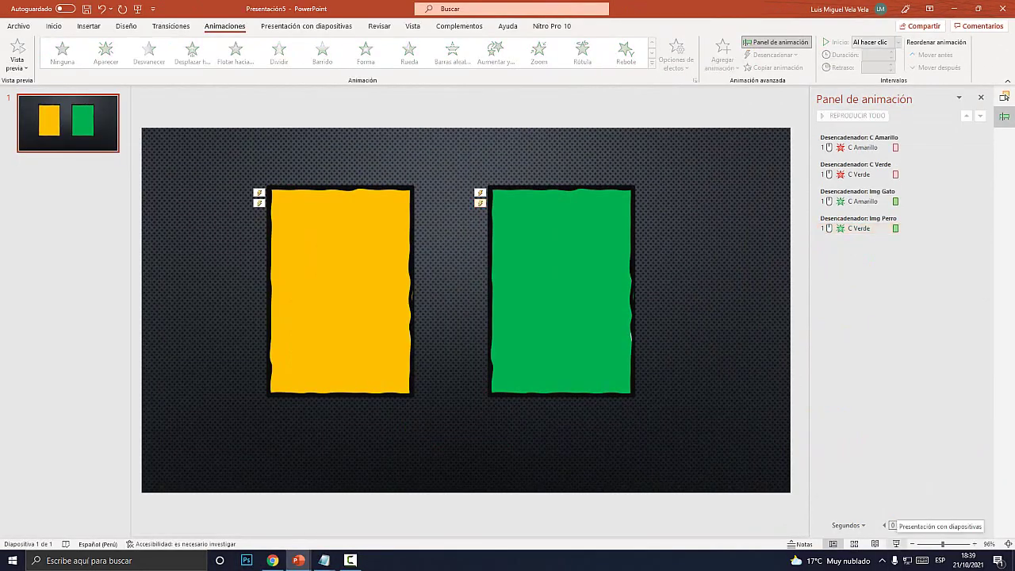
{"action": "left_click", "coordinate": [896, 544]}
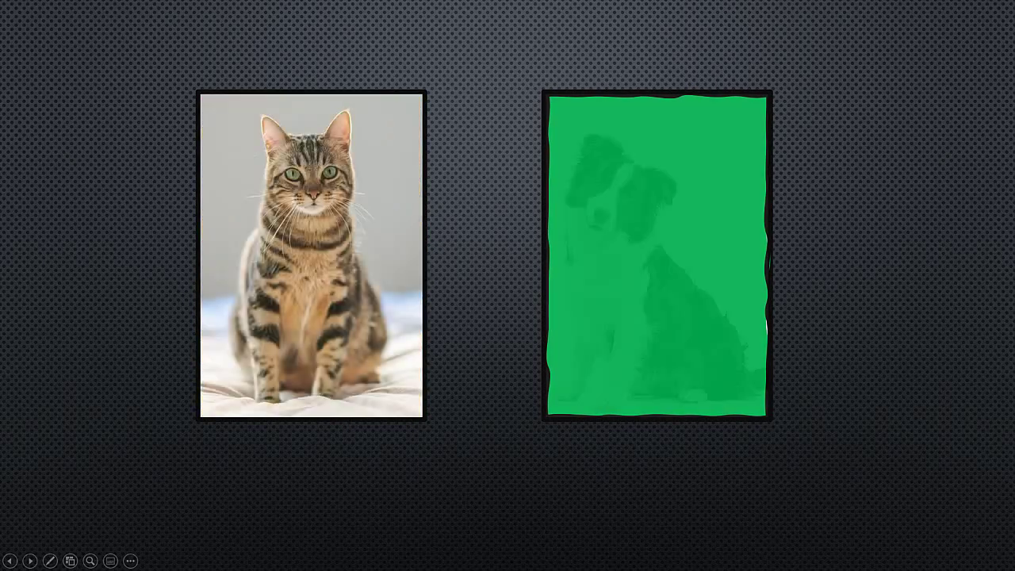
{"action": "key", "text": "Escape"}
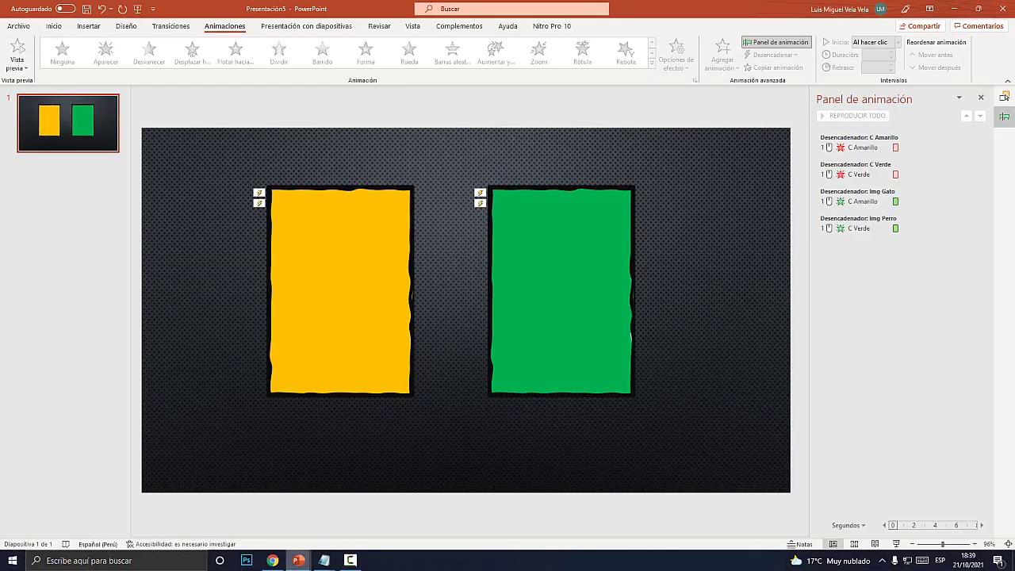
{"action": "mouse_move", "coordinate": [298, 560]}
{"action": "left_click", "coordinate": [241, 515]}
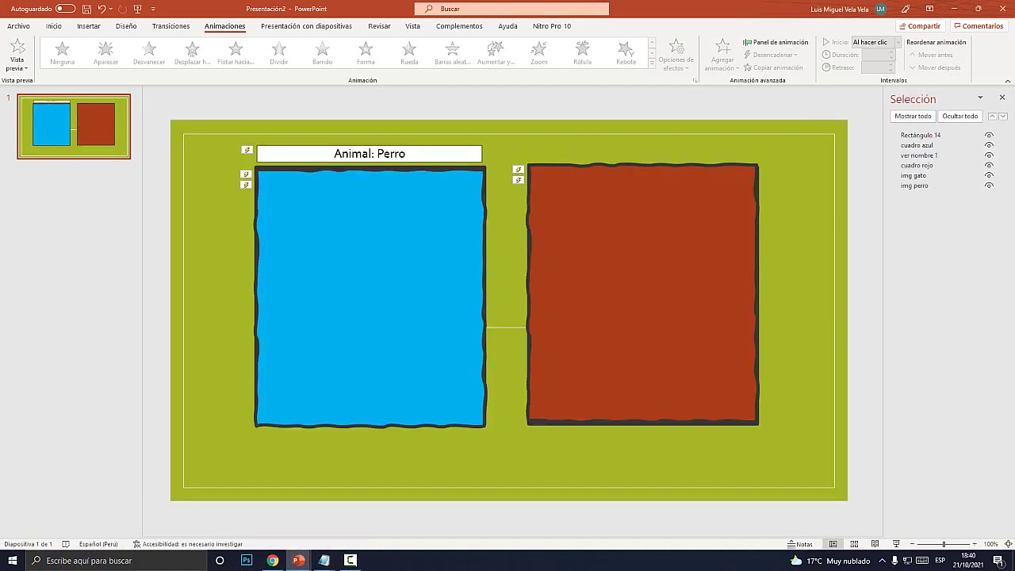
{"action": "left_click", "coordinate": [896, 544]}
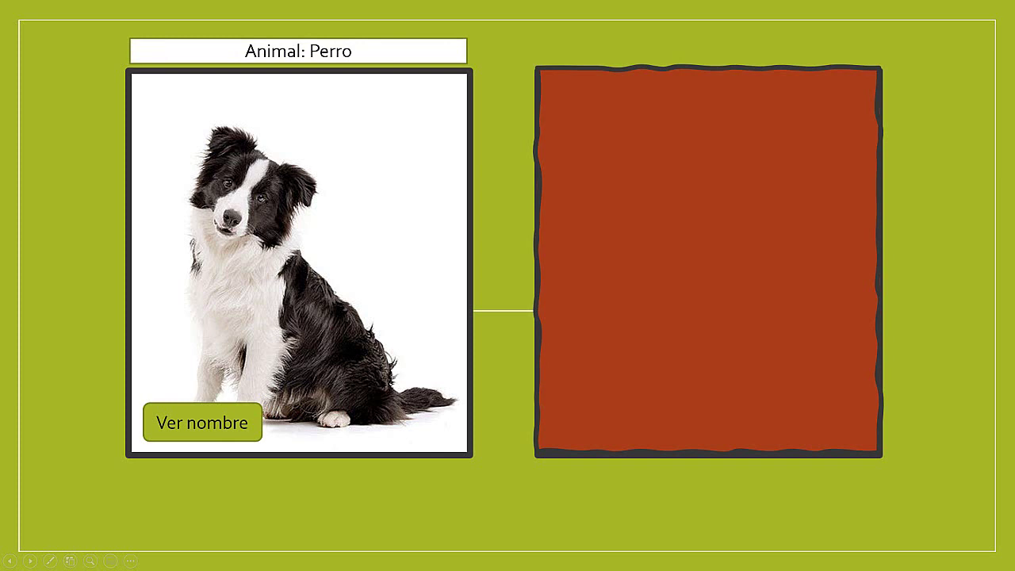
{"action": "key", "text": "Escape"}
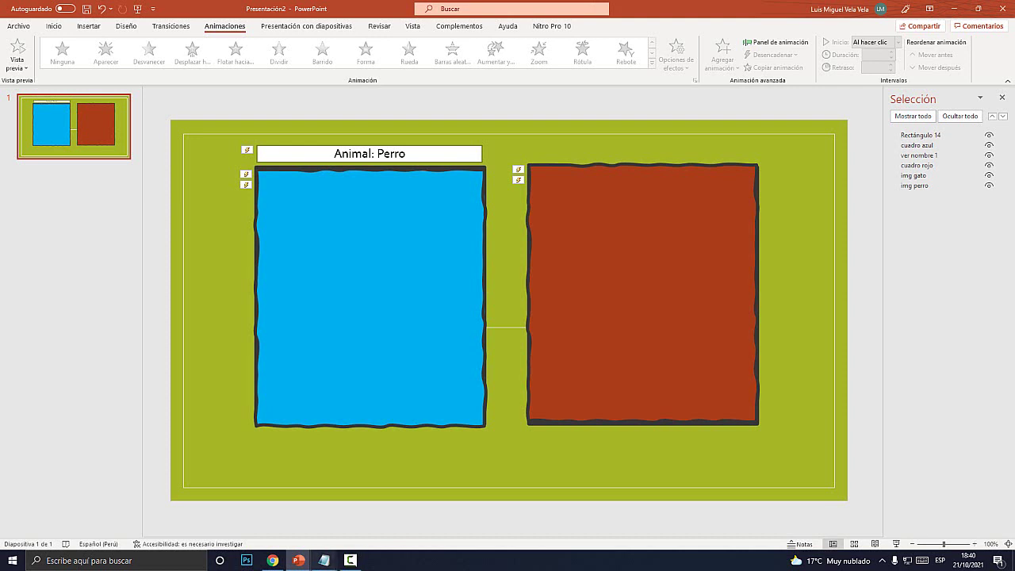
{"action": "mouse_move", "coordinate": [298, 560]}
{"action": "left_click", "coordinate": [351, 516]}
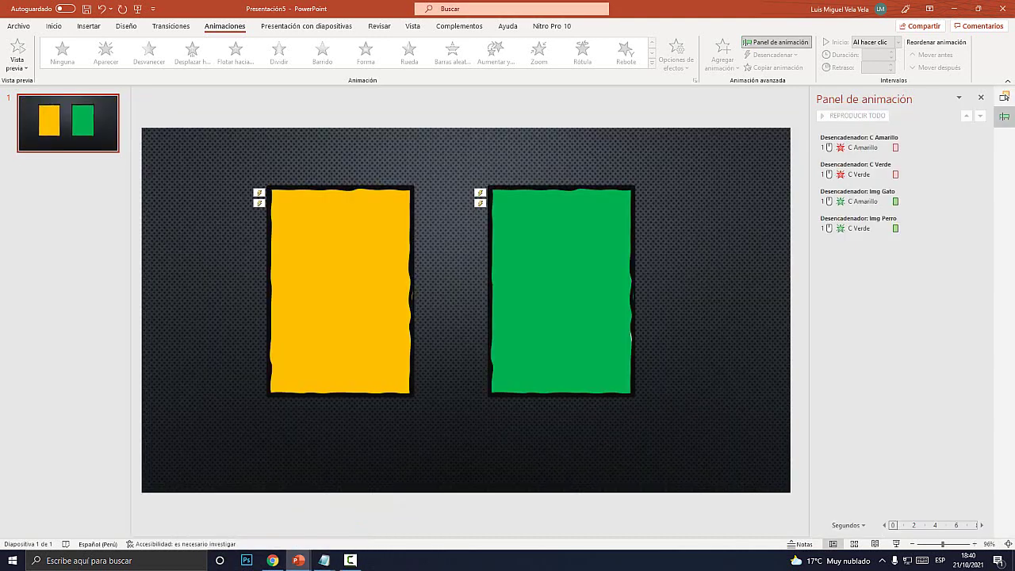